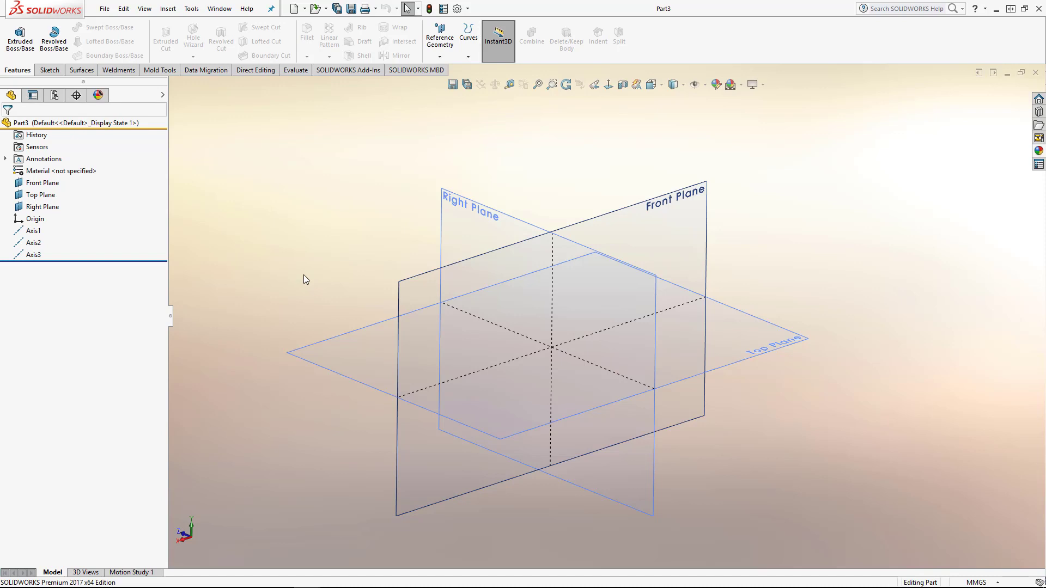
- Start a sketch on the Top Plane and draw a vertical line 100 mm long up from the origin
{"action": "middle_click_drag", "start_coordinate": [306, 237], "coordinate": [328, 250]}
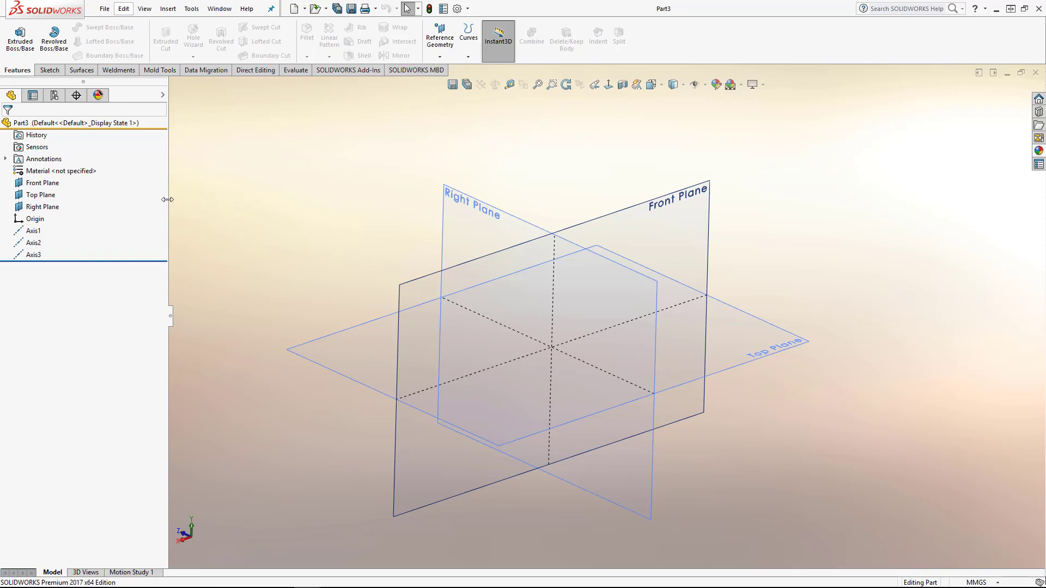
{"action": "left_click", "coordinate": [49, 70]}
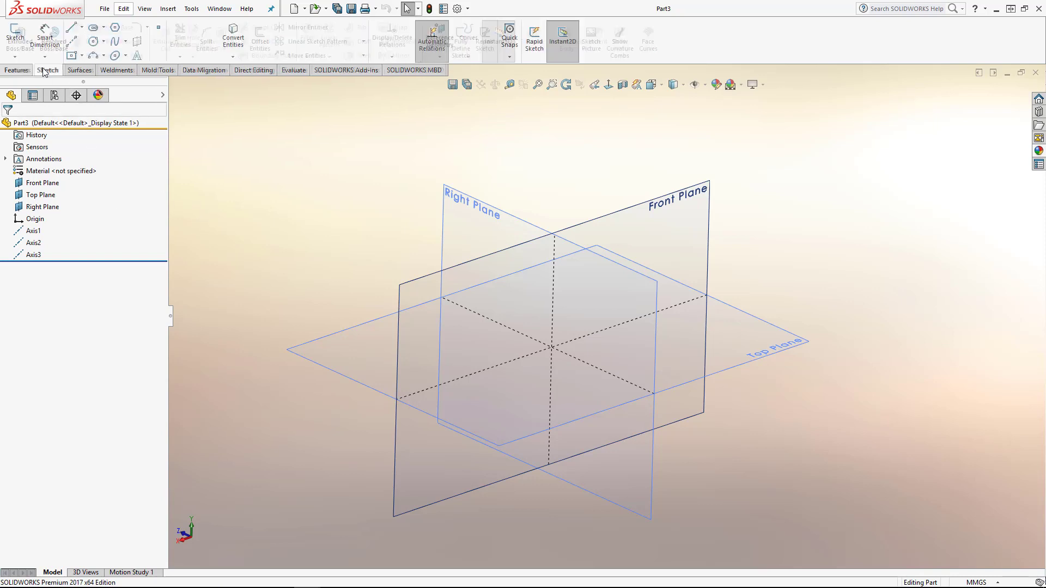
{"action": "left_click", "coordinate": [14, 33]}
{"action": "left_click", "coordinate": [347, 333]}
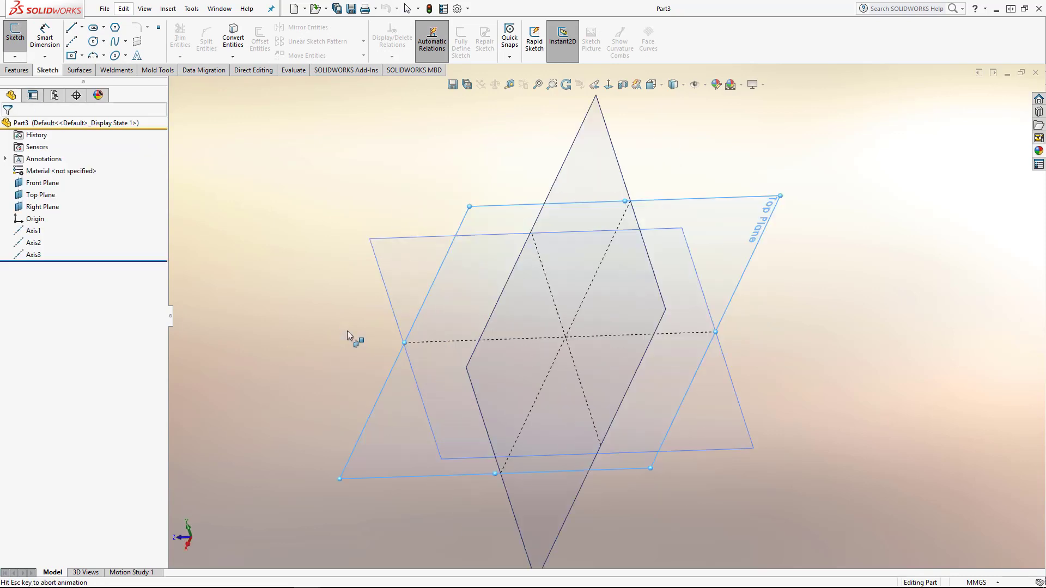
{"action": "left_click", "coordinate": [71, 27]}
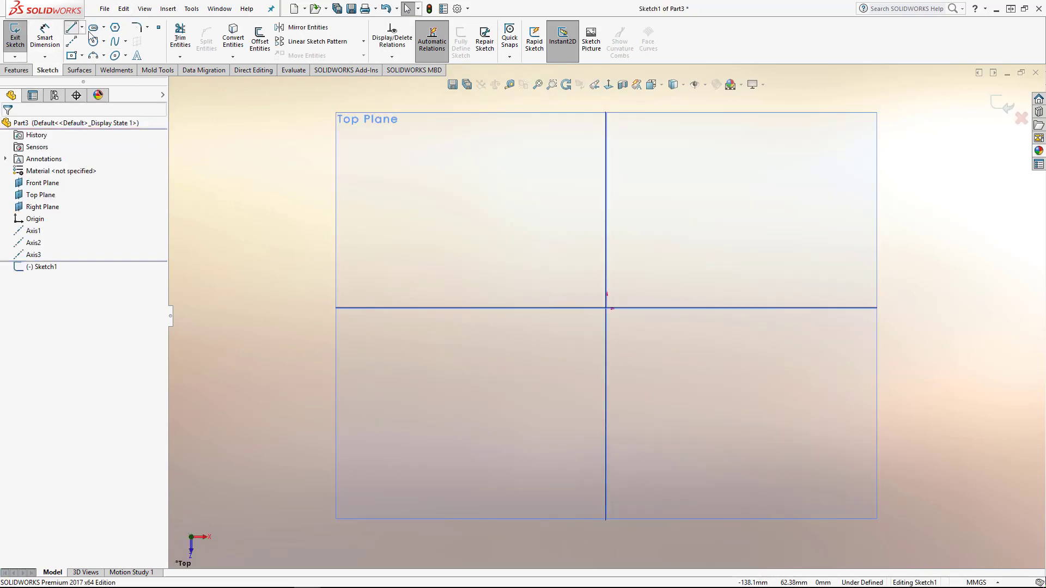
{"action": "left_click", "coordinate": [606, 311]}
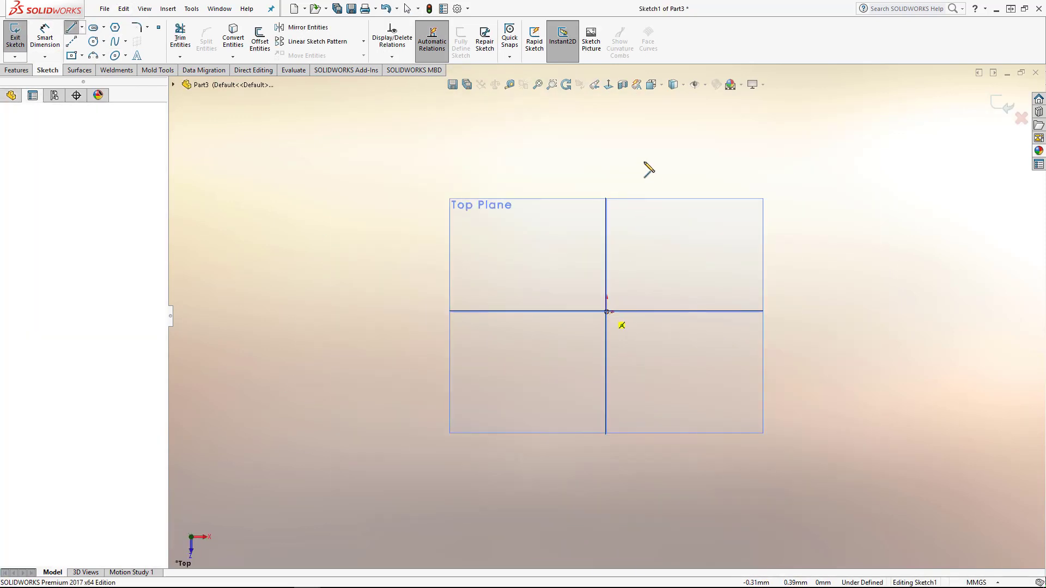
{"action": "left_click", "coordinate": [609, 136]}
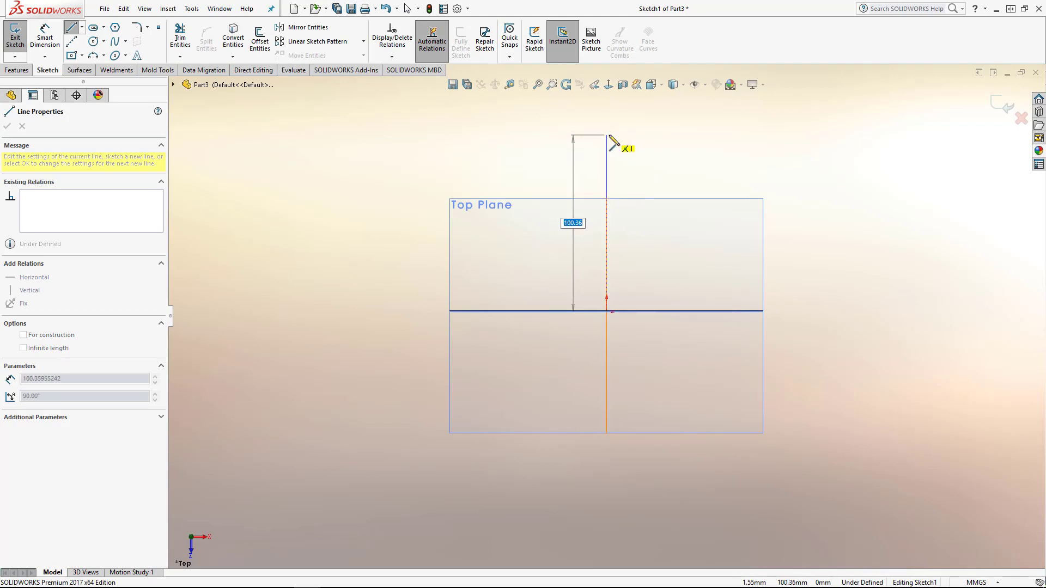
{"action": "left_click", "coordinate": [608, 136]}
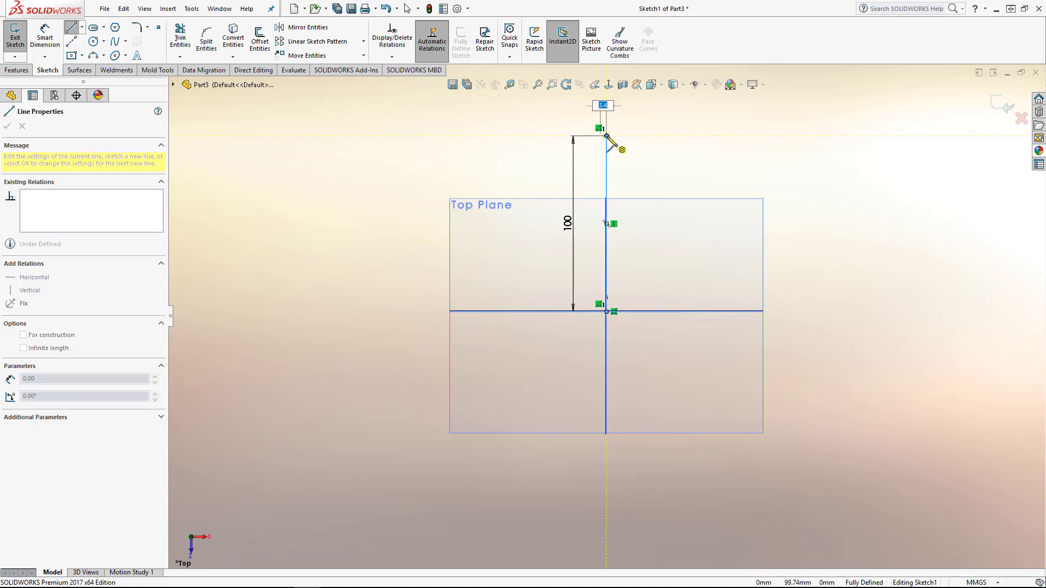
{"action": "mouse_move", "coordinate": [606, 136]}
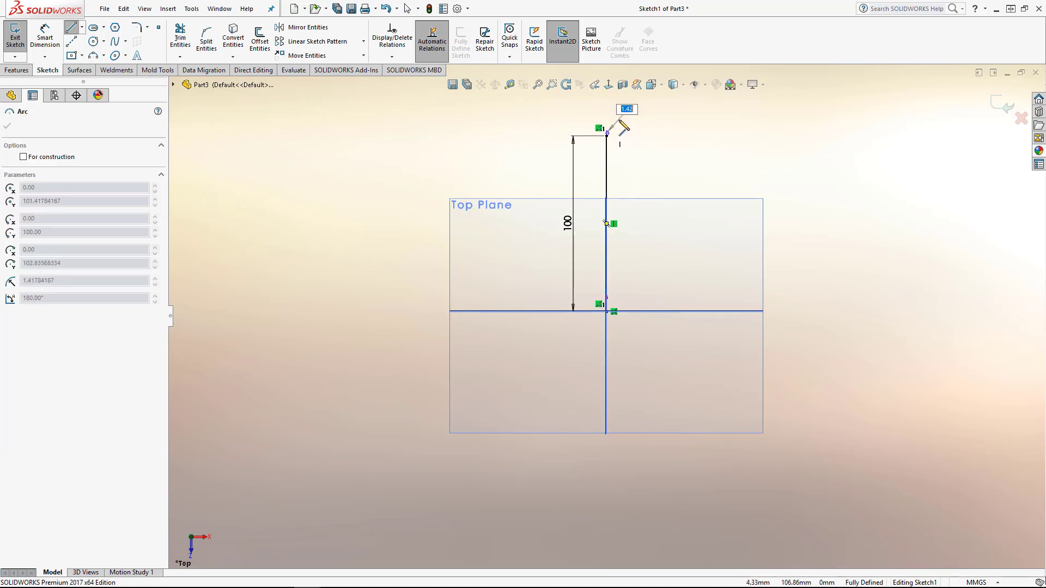
{"action": "key", "text": "Escape"}
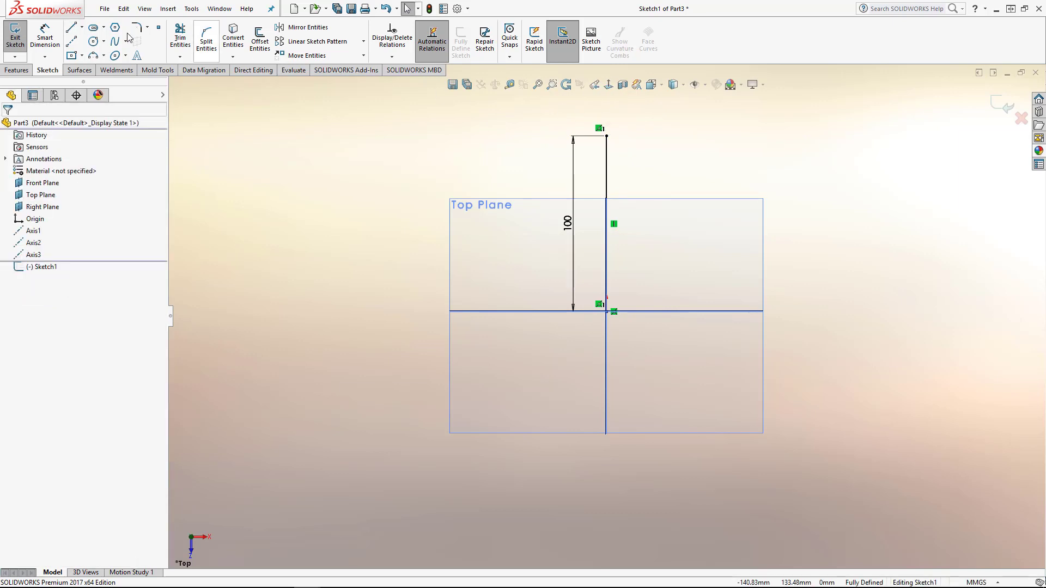
- Draw a three-point arc from the line's upper end, bending up and to the right with a radius of about 10.6 mm
{"action": "left_click", "coordinate": [94, 55]}
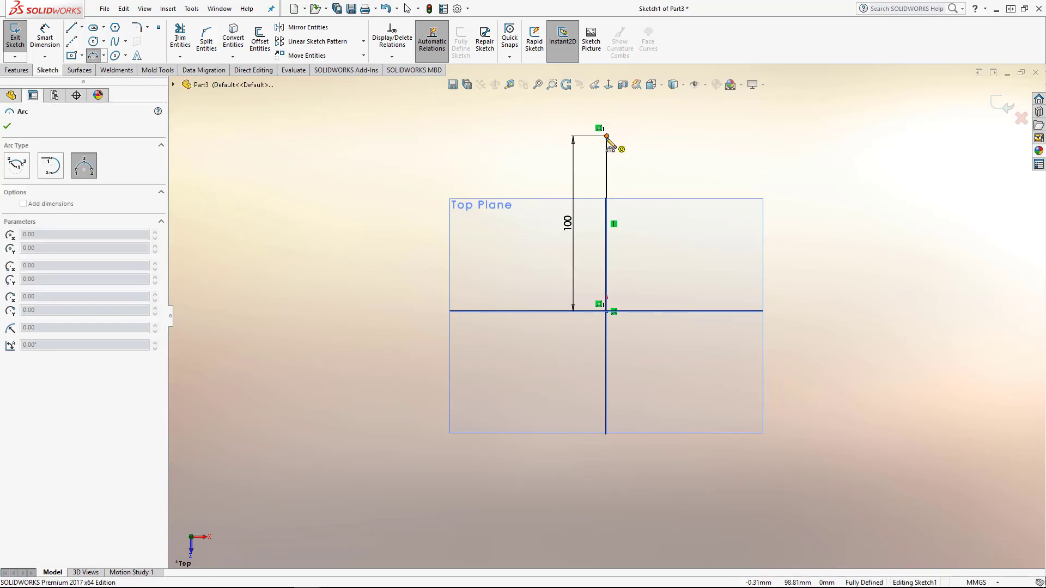
{"action": "left_click", "coordinate": [625, 133]}
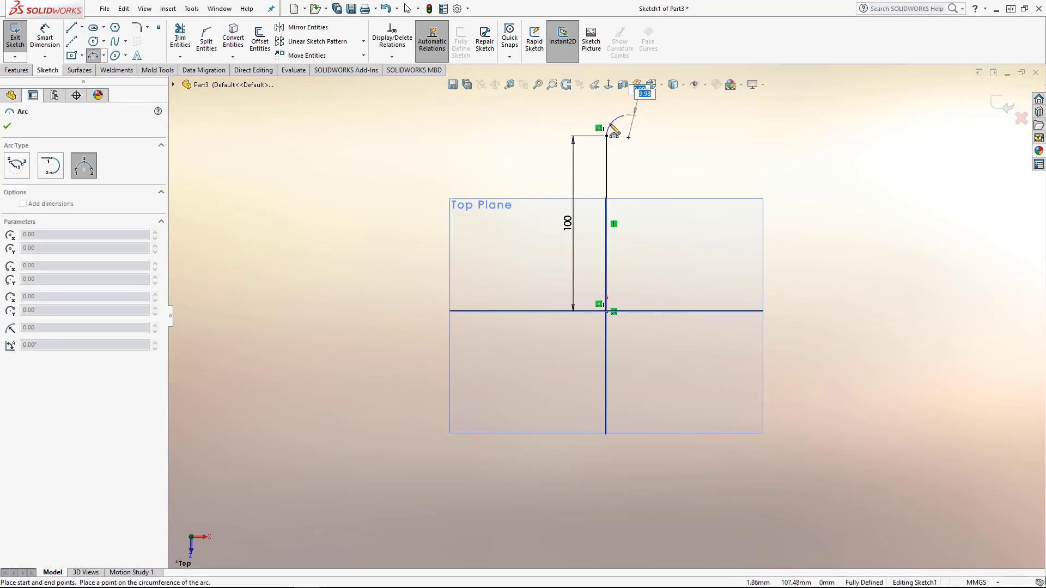
{"action": "left_click", "coordinate": [612, 125]}
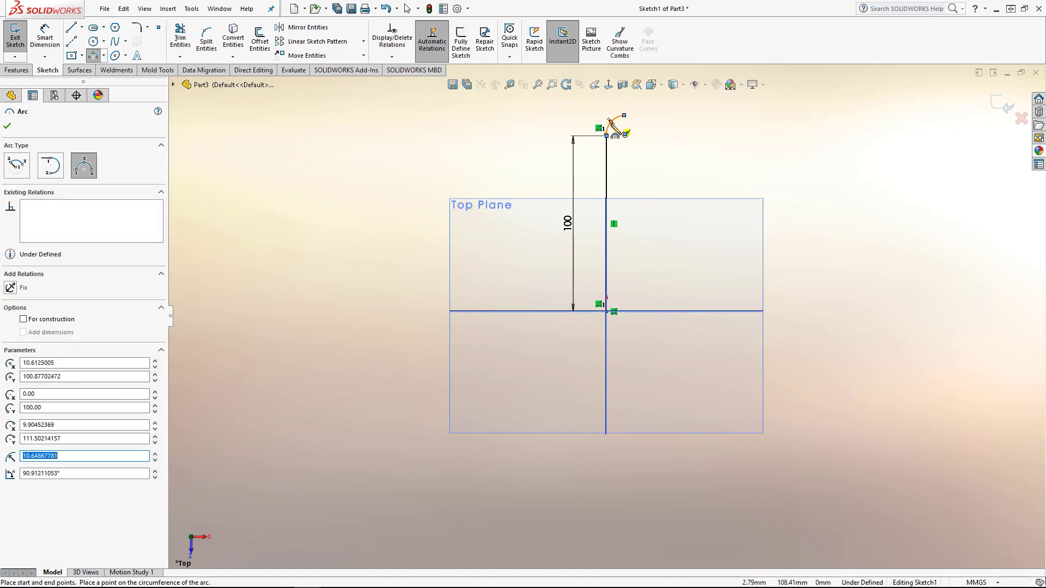
{"action": "key", "text": "Escape"}
- Draw a 25 mm horizontal line to the right from the free end of the arc
{"action": "key", "text": "l"}
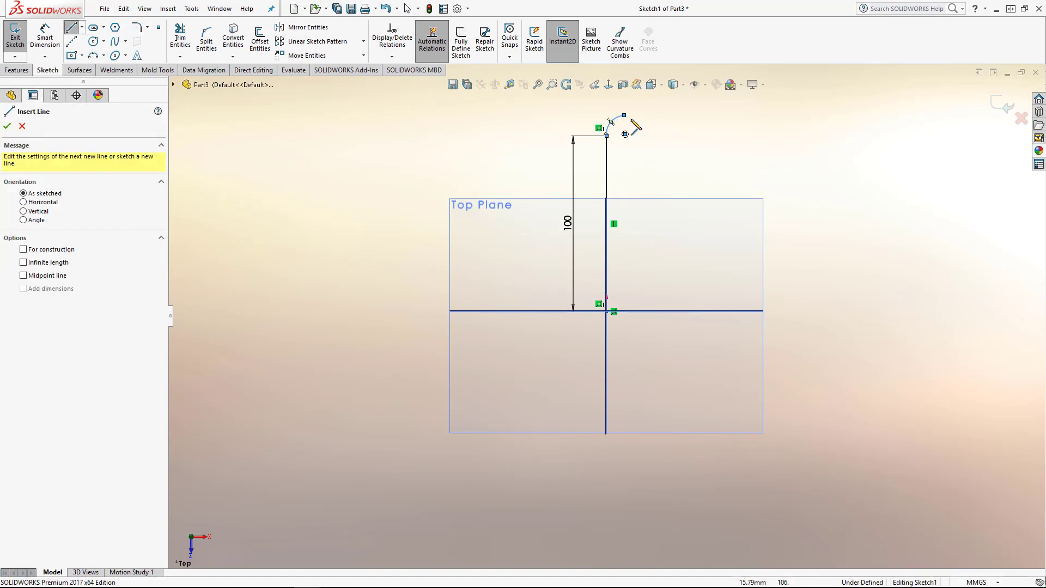
{"action": "left_click", "coordinate": [623, 116]}
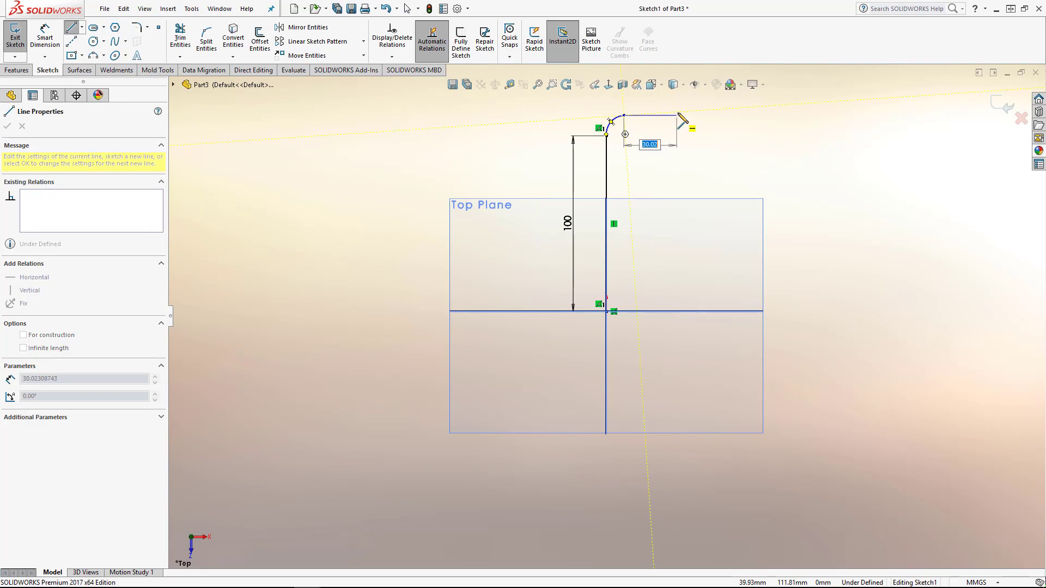
{"action": "type", "text": "25"}
{"action": "key", "text": "Return"}
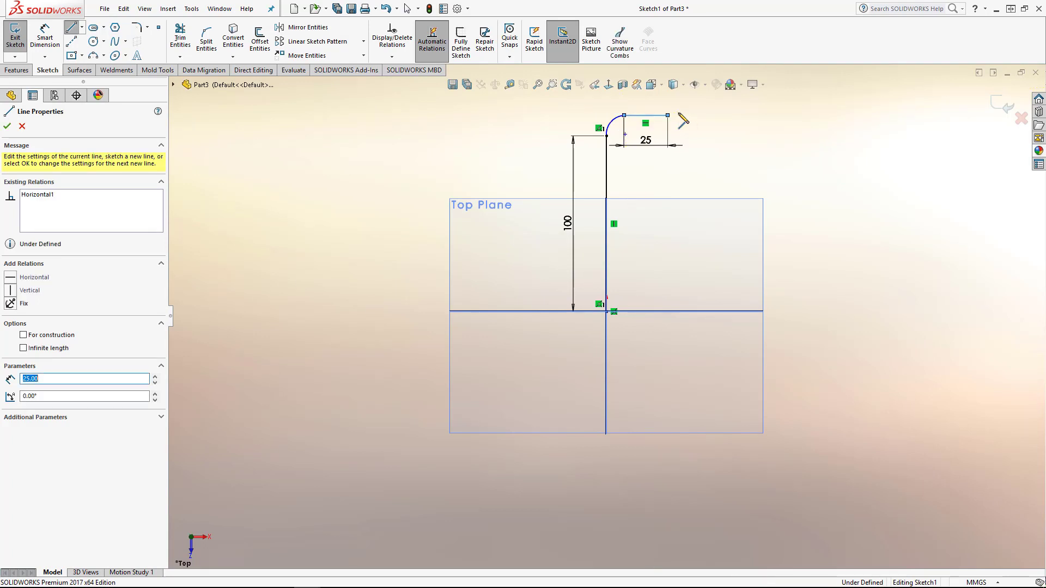
{"action": "key", "text": "Escape"}
- Add tangent relations between the arc and both the horizontal and the vertical line
{"action": "scroll", "coordinate": [637, 98], "scroll_direction": "down", "scroll_amount": 5}
{"action": "left_click", "coordinate": [573, 163]}
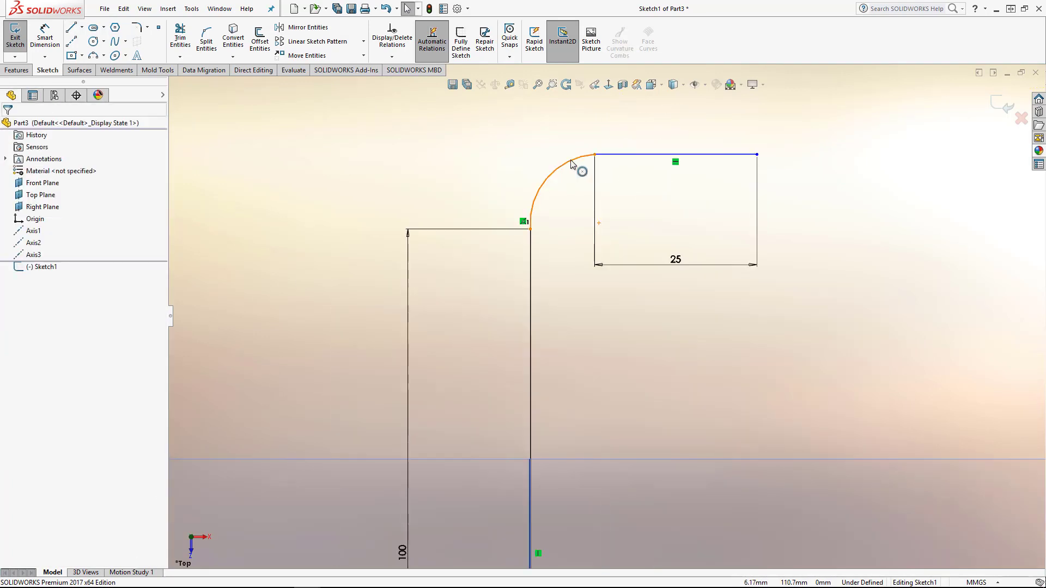
{"action": "left_click", "coordinate": [617, 155], "text": "ctrl"}
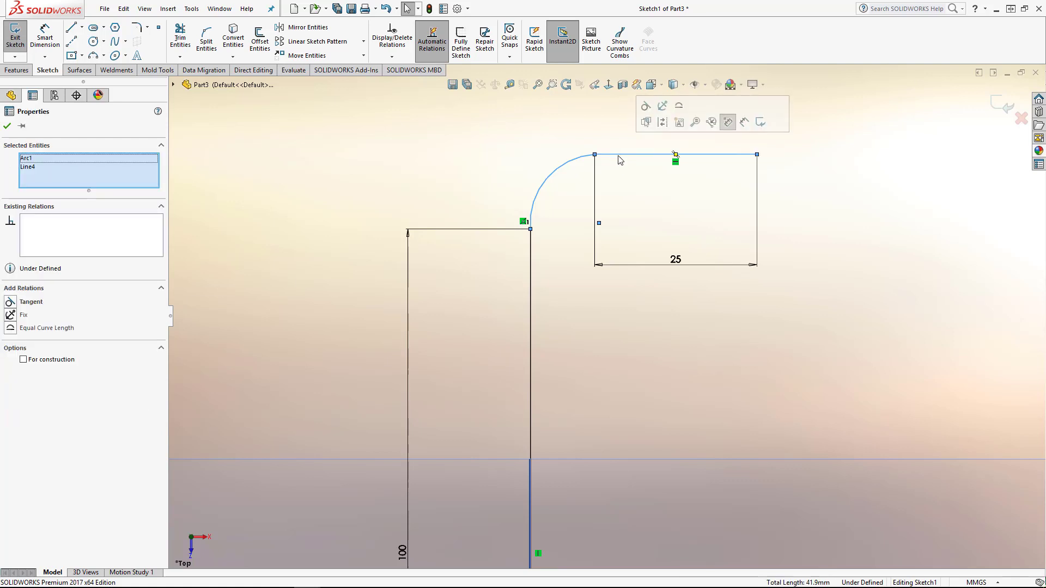
{"action": "left_click", "coordinate": [646, 106]}
{"action": "left_click", "coordinate": [539, 256]}
{"action": "scroll", "coordinate": [591, 277], "scroll_direction": "up", "scroll_amount": 3}
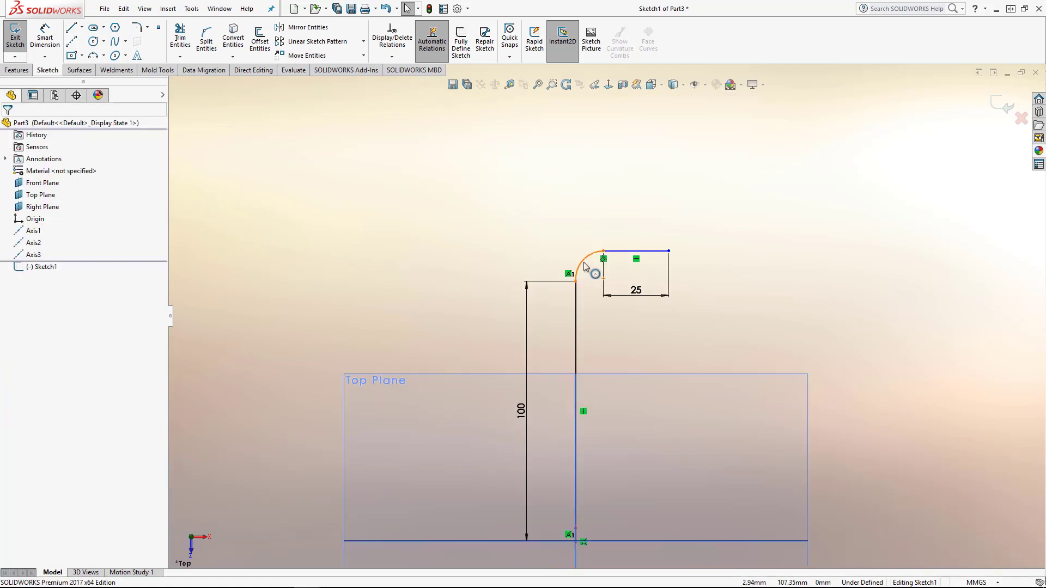
{"action": "left_click", "coordinate": [581, 260]}
{"action": "left_click", "coordinate": [576, 321], "text": "ctrl"}
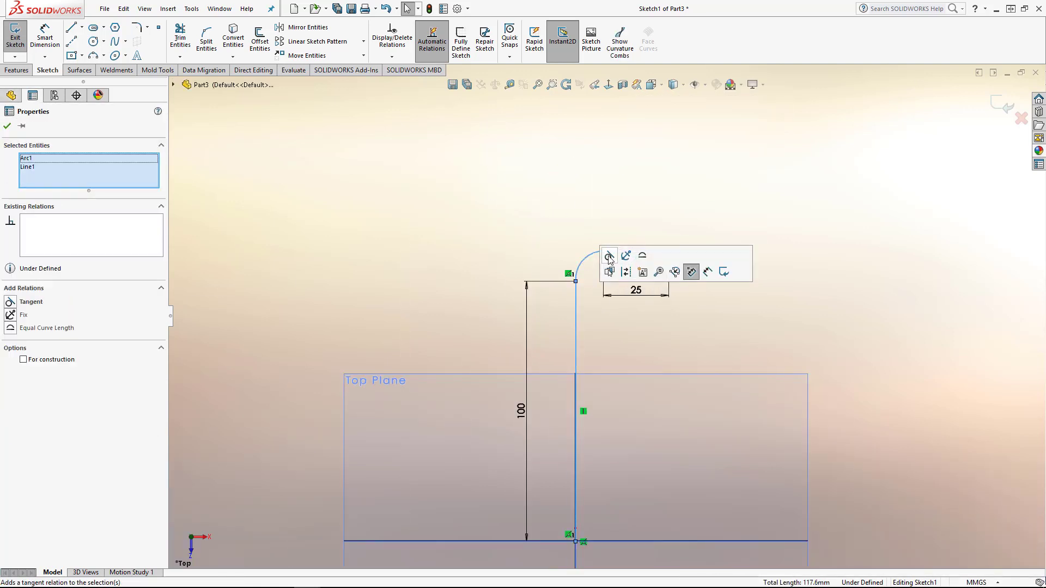
{"action": "left_click", "coordinate": [609, 255]}
{"action": "left_click", "coordinate": [540, 226]}
- Dimension the arc with a radius of 10 mm and exit the path sketch
{"action": "left_click", "coordinate": [53, 48]}
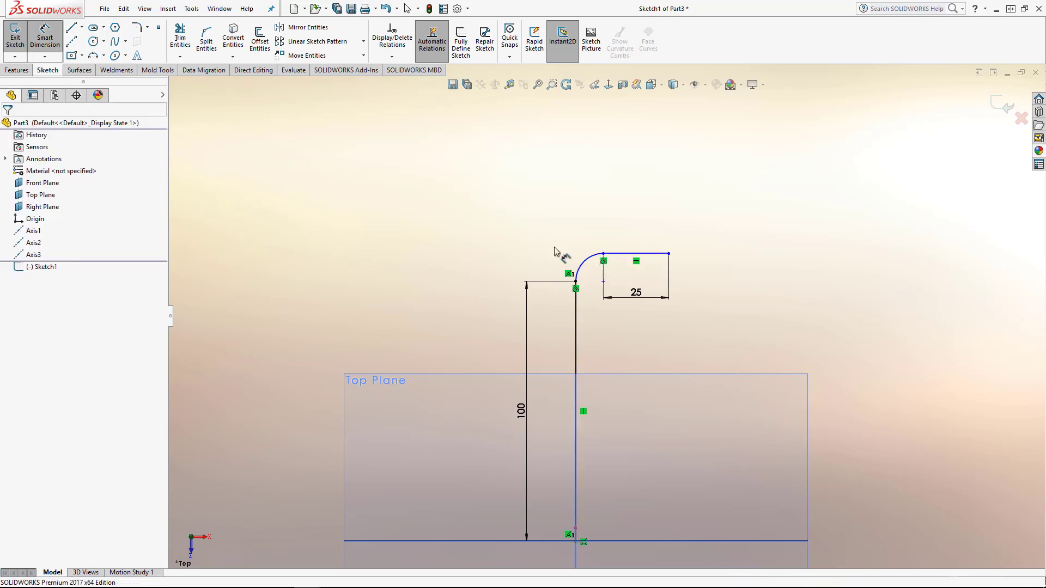
{"action": "left_click", "coordinate": [584, 262]}
{"action": "left_click", "coordinate": [540, 228]}
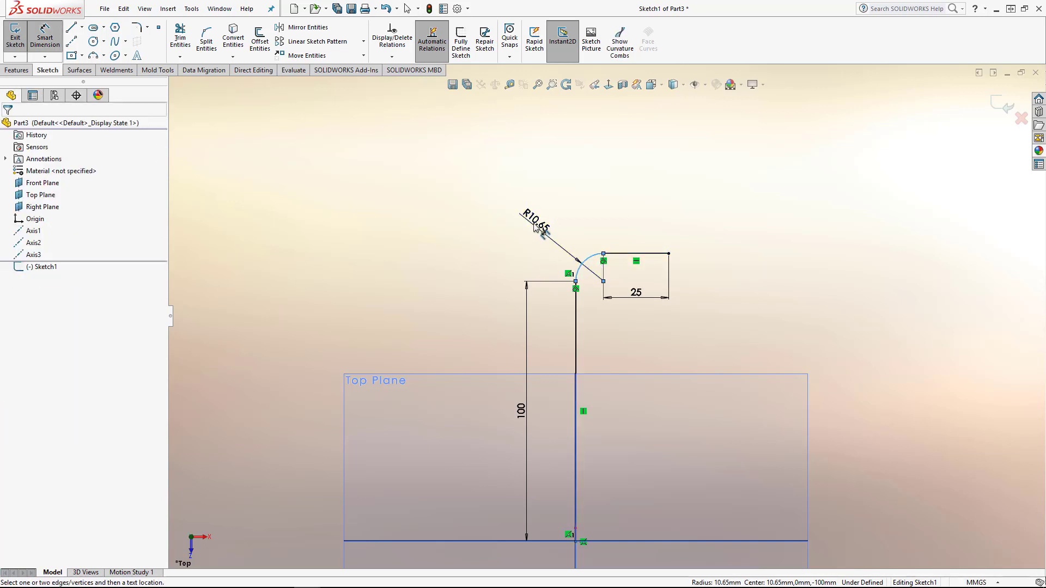
{"action": "type", "text": "10"}
{"action": "key", "text": "Return"}
{"action": "scroll", "coordinate": [631, 462], "scroll_direction": "up", "scroll_amount": 3}
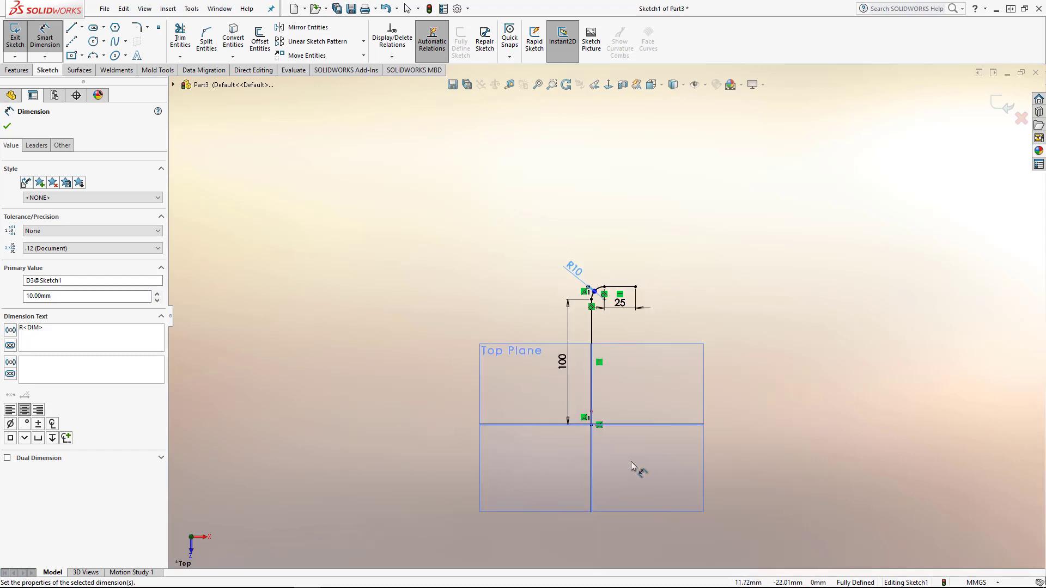
{"action": "scroll", "coordinate": [788, 326], "scroll_direction": "down", "scroll_amount": 2}
{"action": "left_click", "coordinate": [1002, 104]}
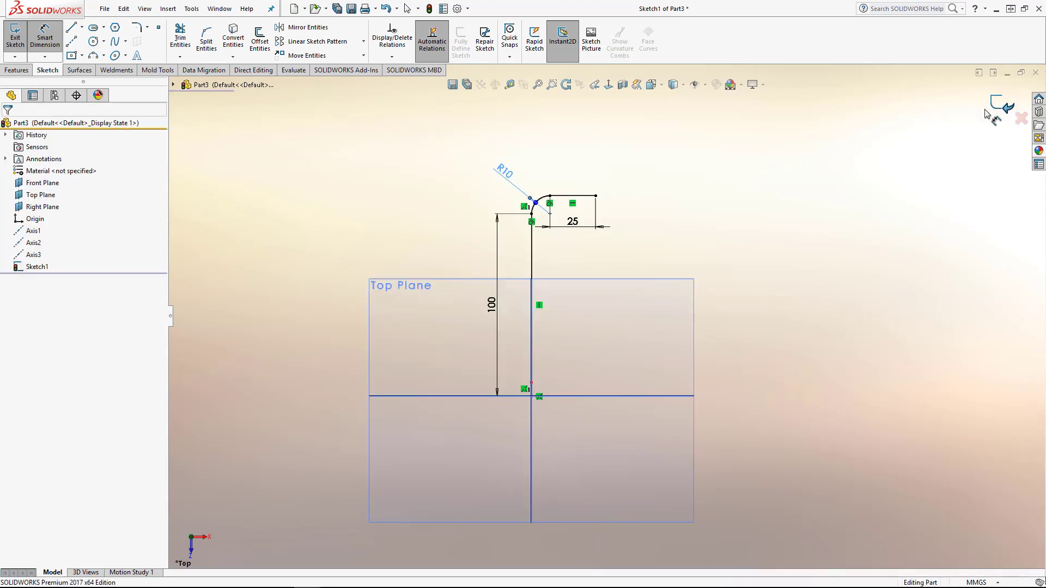
- Start a sketch on the Front Plane and draw a six-sided polygon centred on the origin, about 13.9 mm across flats
{"action": "mouse_move", "coordinate": [542, 349]}
{"action": "middle_mouse_down"}
{"action": "mouse_move", "coordinate": [572, 332]}
{"action": "mouse_move", "coordinate": [606, 276]}
{"action": "mouse_move", "coordinate": [616, 226]}
{"action": "middle_mouse_up"}
{"action": "left_click", "coordinate": [621, 219]}
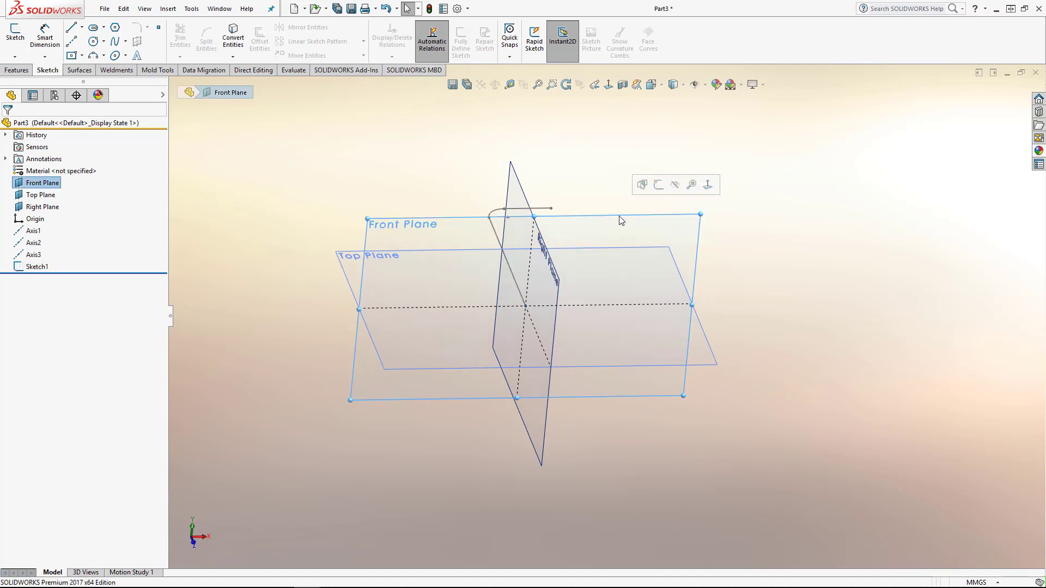
{"action": "left_click", "coordinate": [658, 185]}
{"action": "scroll", "coordinate": [701, 334], "scroll_direction": "down", "scroll_amount": 3}
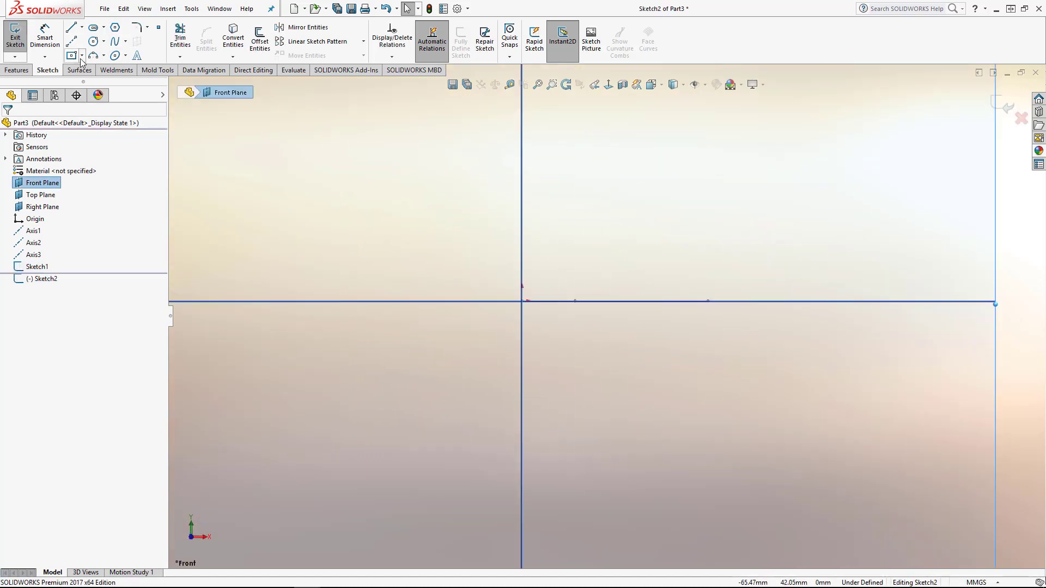
{"action": "left_click", "coordinate": [115, 27]}
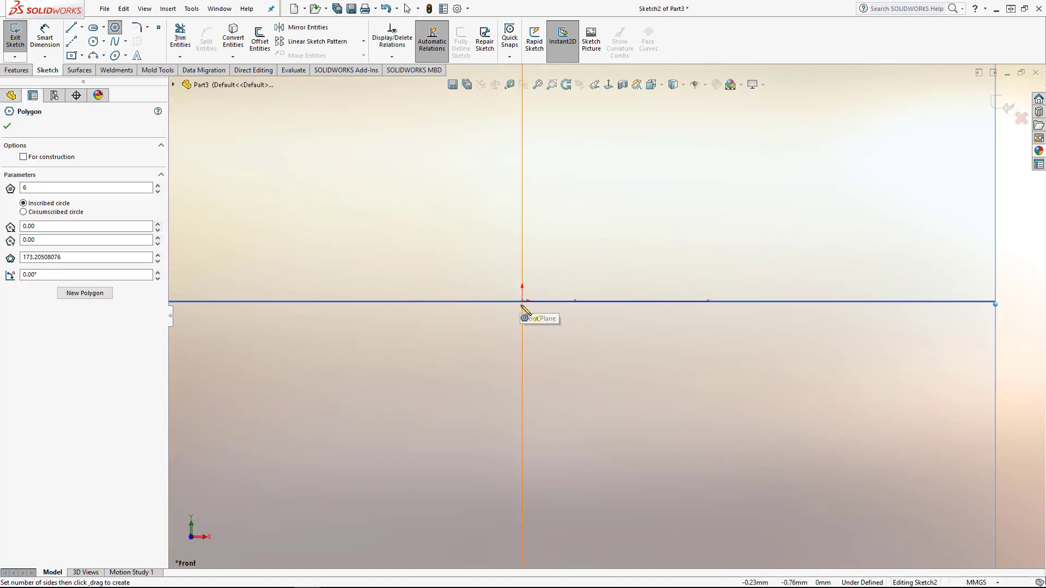
{"action": "left_click", "coordinate": [522, 301]}
{"action": "left_click", "coordinate": [481, 300]}
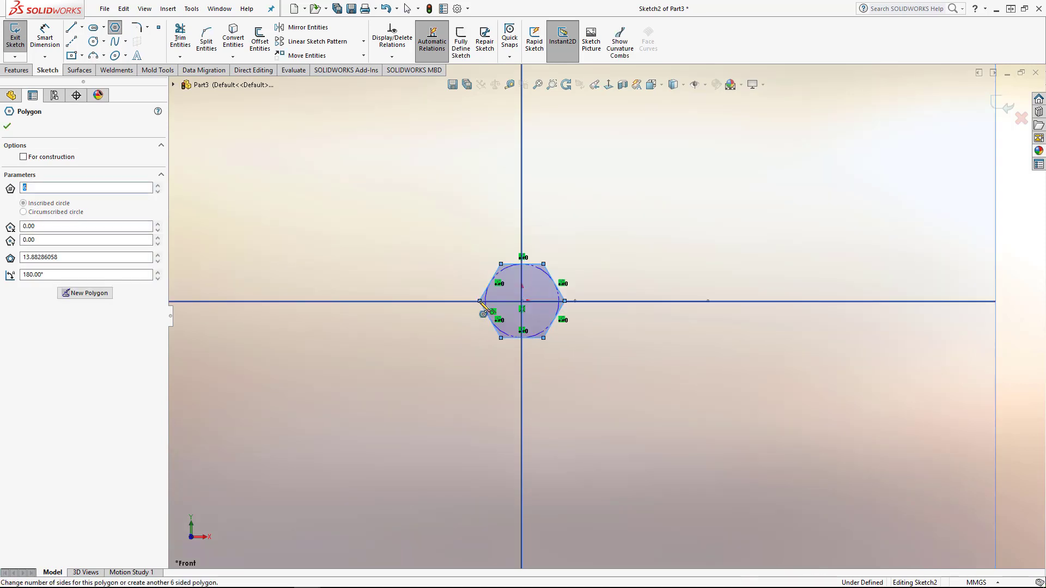
{"action": "key", "text": "Escape"}
- Dimension the distance between the hexagon's upper and lower sides as 6 mm
{"action": "left_click", "coordinate": [44, 38]}
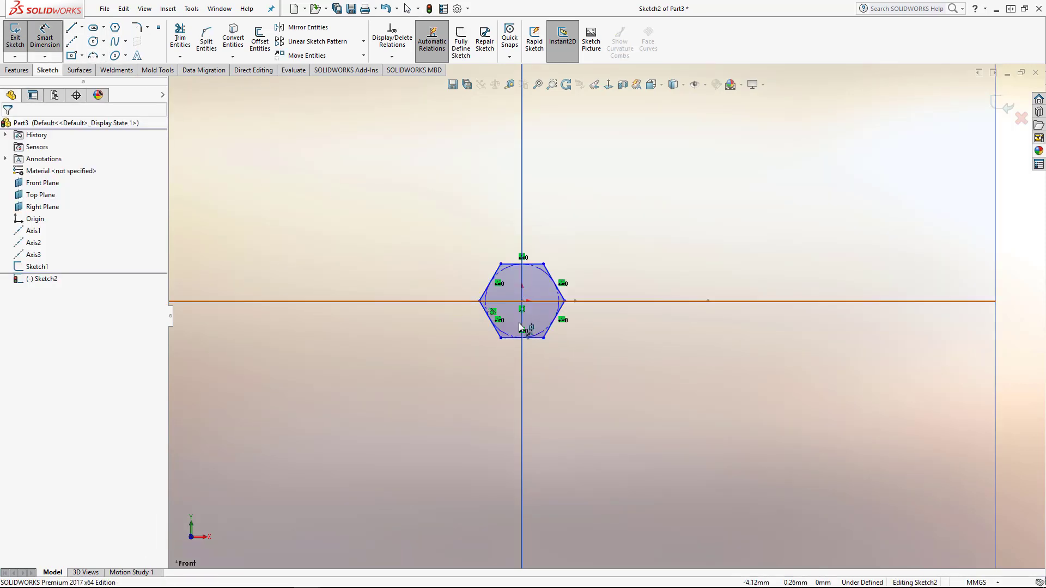
{"action": "left_click", "coordinate": [511, 337]}
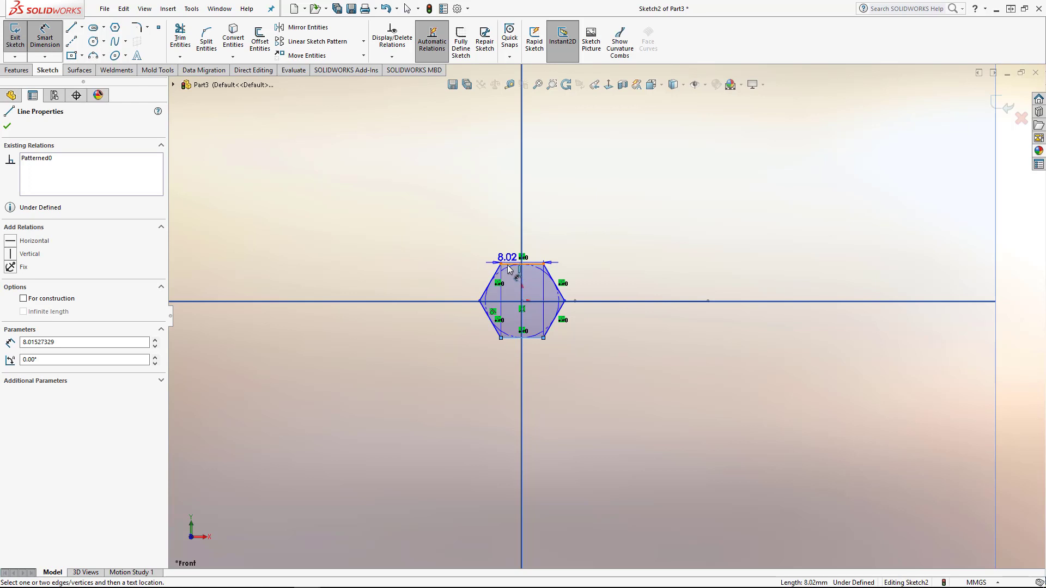
{"action": "left_click", "coordinate": [520, 264]}
{"action": "left_click", "coordinate": [419, 220]}
{"action": "type", "text": "6"}
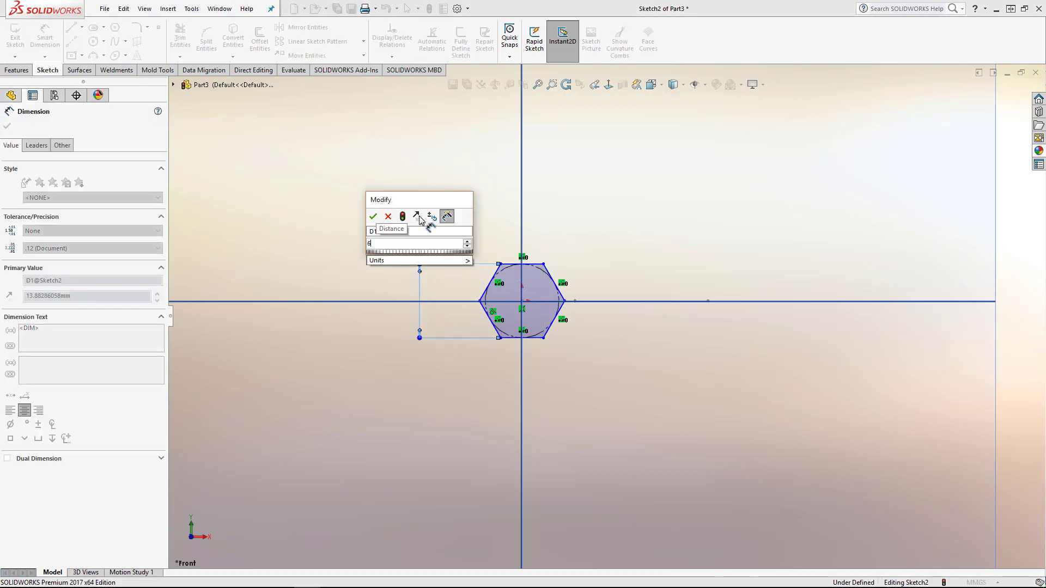
{"action": "key", "text": "Return"}
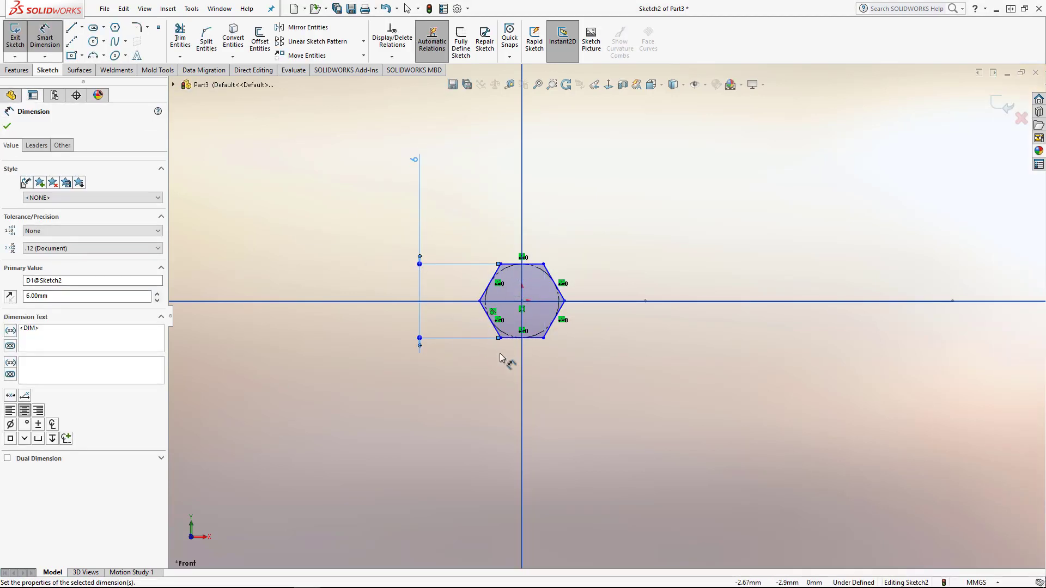
{"action": "key", "text": "Escape"}
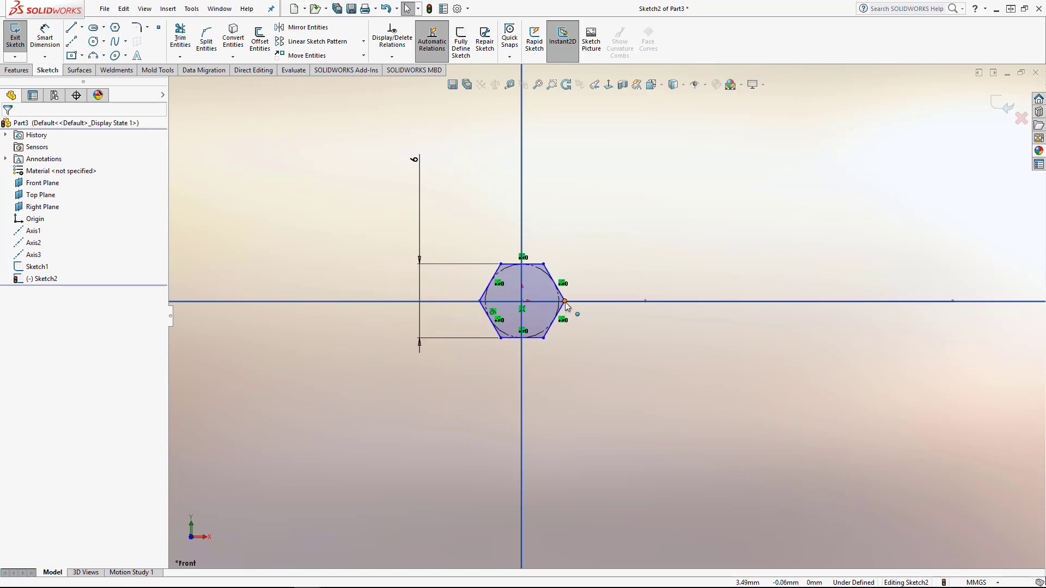
- Make the hexagon's left vertex coincident with the Top Plane and exit the profile sketch
{"action": "left_click_drag", "start_coordinate": [565, 300], "coordinate": [471, 294]}
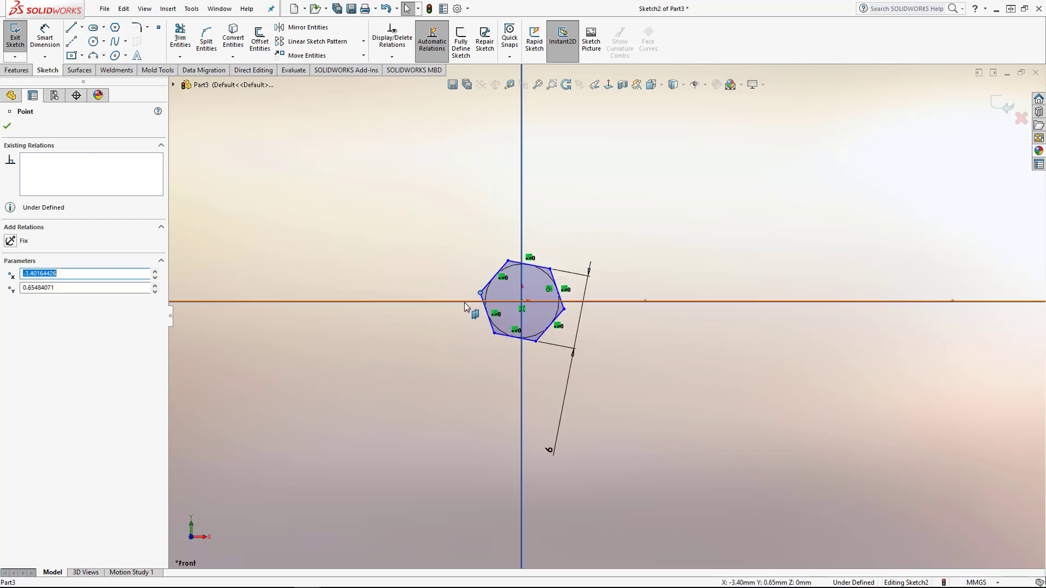
{"action": "left_click", "coordinate": [464, 302]}
{"action": "left_click", "coordinate": [479, 293], "text": "ctrl"}
{"action": "left_click", "coordinate": [576, 270]}
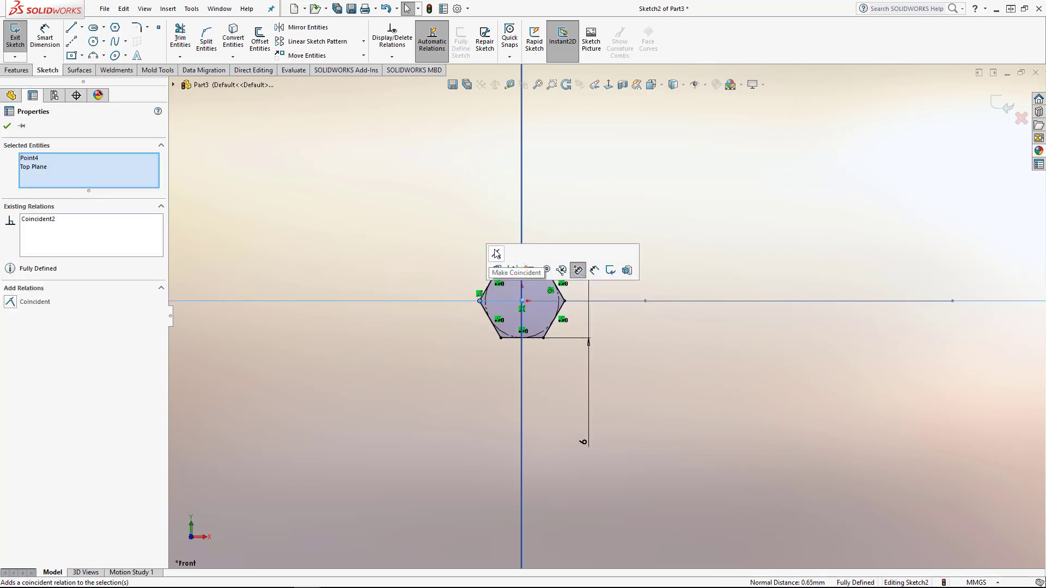
{"action": "left_click", "coordinate": [1005, 120]}
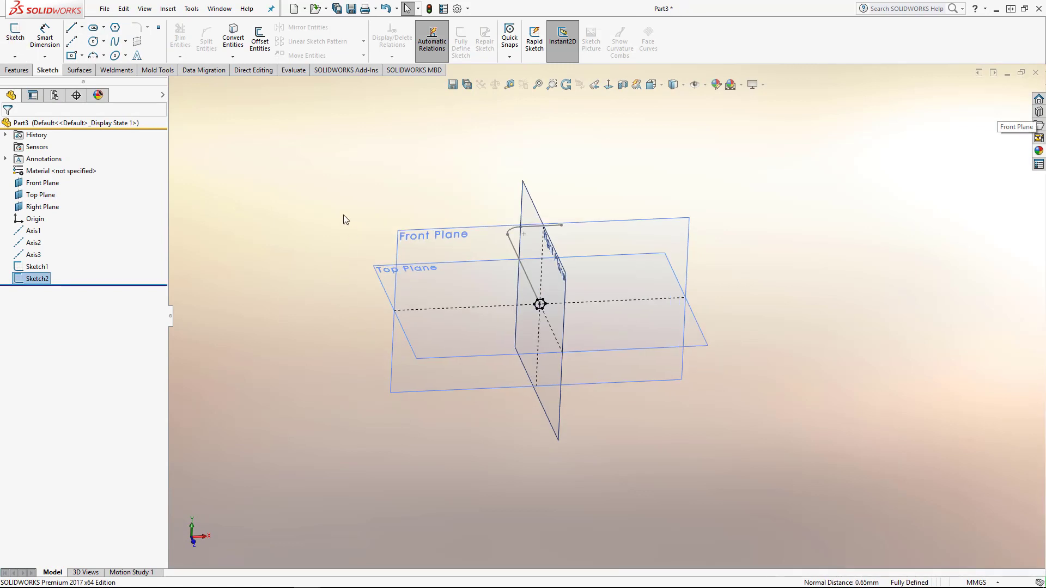
- Sweep the hexagon profile sketch along the bent path sketch to create the solid hex key
{"action": "left_click", "coordinate": [16, 71]}
{"action": "left_click", "coordinate": [106, 28]}
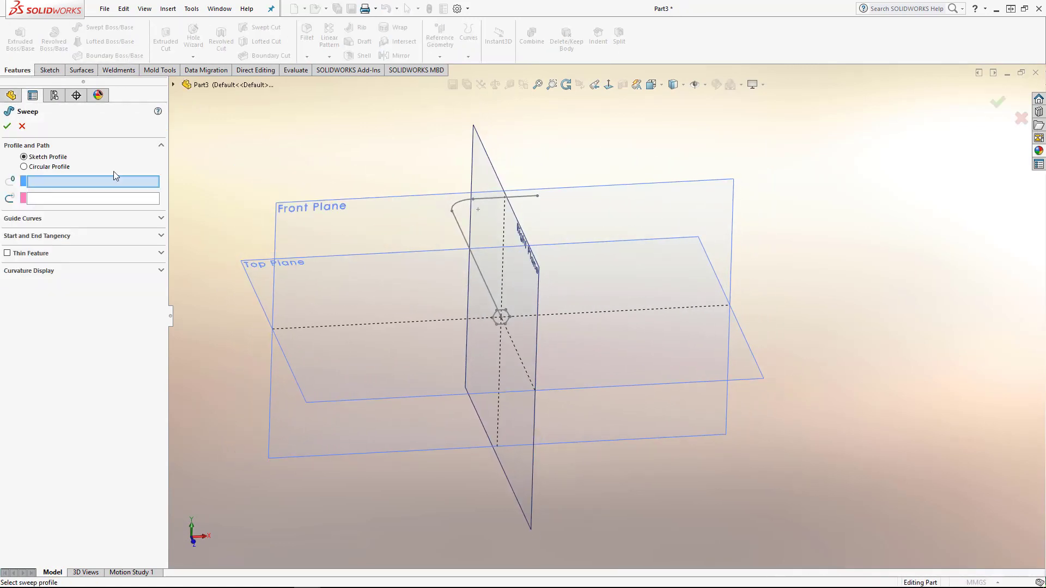
{"action": "left_click", "coordinate": [53, 183]}
{"action": "scroll", "coordinate": [518, 330], "scroll_direction": "down", "scroll_amount": 5}
{"action": "left_click", "coordinate": [474, 272]}
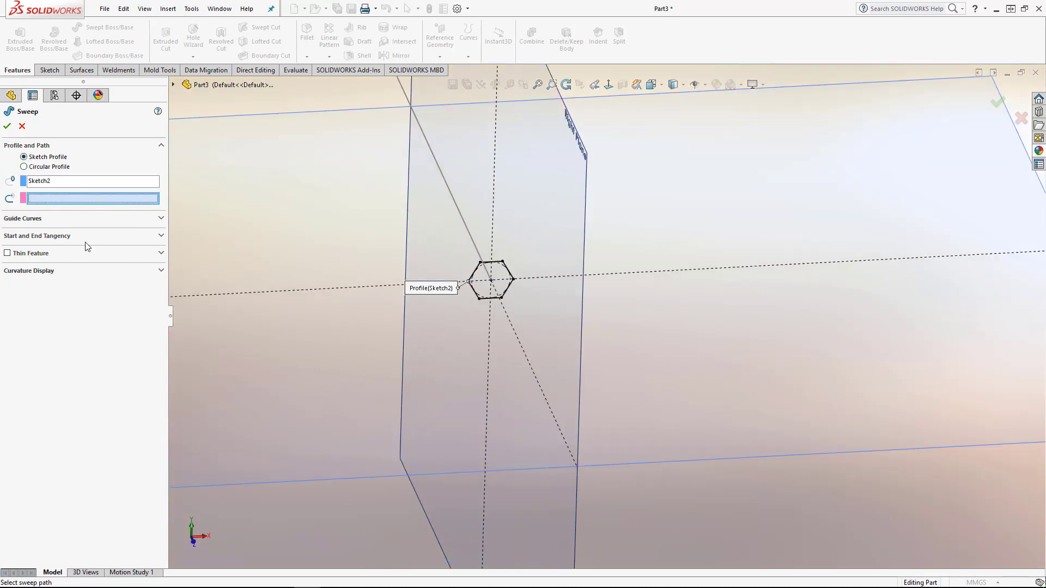
{"action": "scroll", "coordinate": [490, 280], "scroll_direction": "up", "scroll_amount": 3}
{"action": "mouse_move", "coordinate": [490, 281]}
{"action": "middle_mouse_down"}
{"action": "mouse_move", "coordinate": [393, 287]}
{"action": "mouse_move", "coordinate": [473, 318]}
{"action": "mouse_move", "coordinate": [465, 342]}
{"action": "mouse_move", "coordinate": [392, 173]}
{"action": "mouse_move", "coordinate": [346, 208]}
{"action": "mouse_move", "coordinate": [328, 196]}
{"action": "middle_mouse_up"}
{"action": "left_click", "coordinate": [473, 324]}
{"action": "key", "text": "Return"}
- Examine the swept hex key's bend, short arm and long shaft from several angles
{"action": "scroll", "coordinate": [472, 322], "scroll_direction": "up", "scroll_amount": 3}
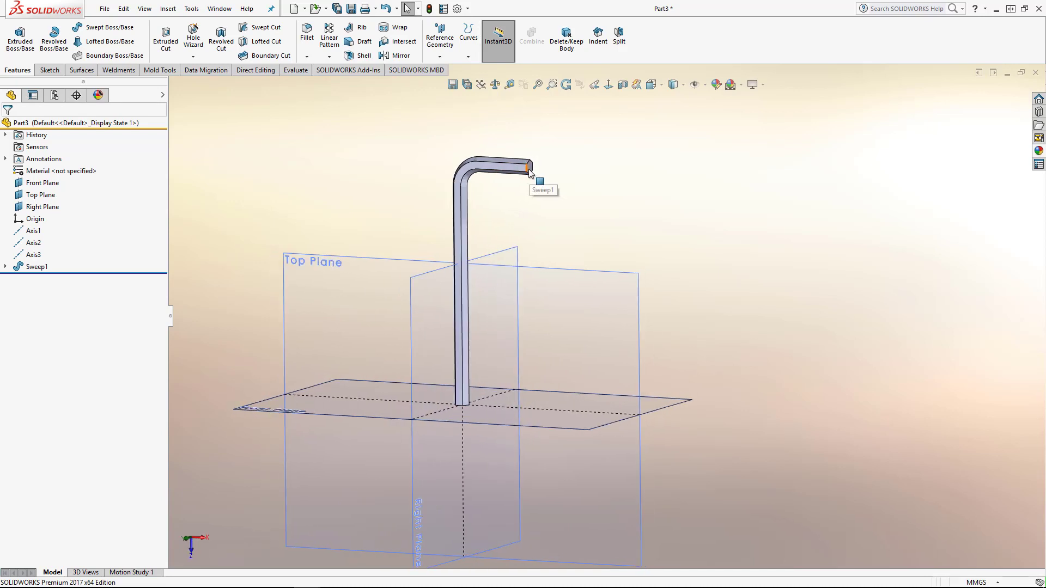
{"action": "scroll", "coordinate": [532, 173], "scroll_direction": "down", "scroll_amount": 4}
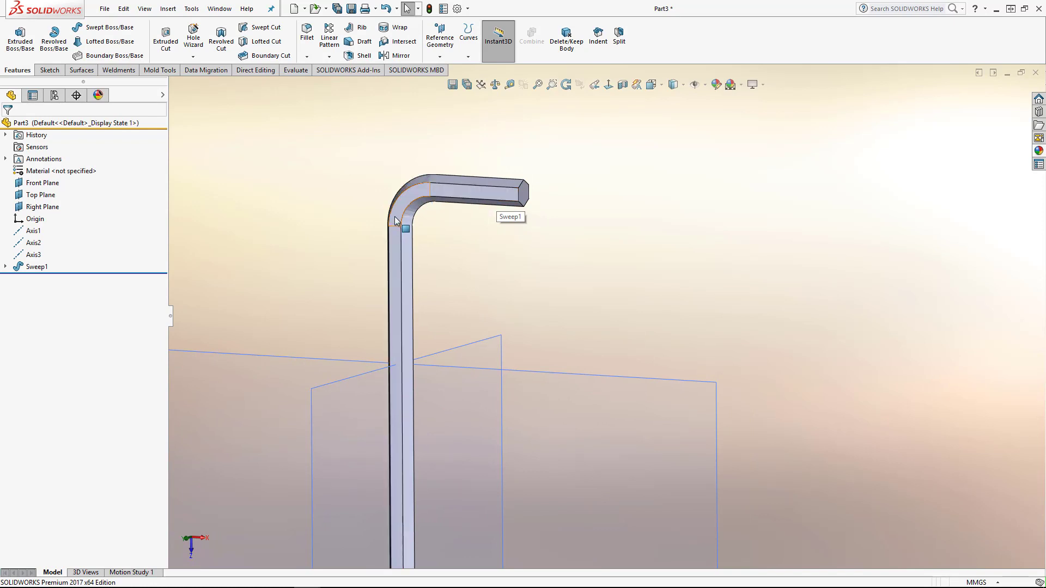
{"action": "scroll", "coordinate": [452, 236], "scroll_direction": "up", "scroll_amount": 2}
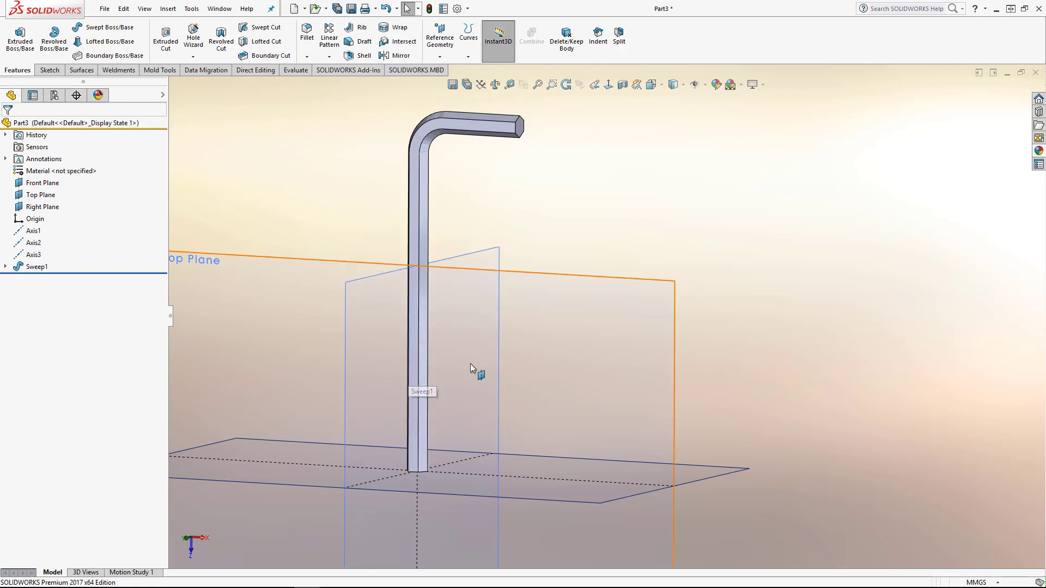
{"action": "middle_click_drag", "start_coordinate": [470, 364], "coordinate": [464, 322]}
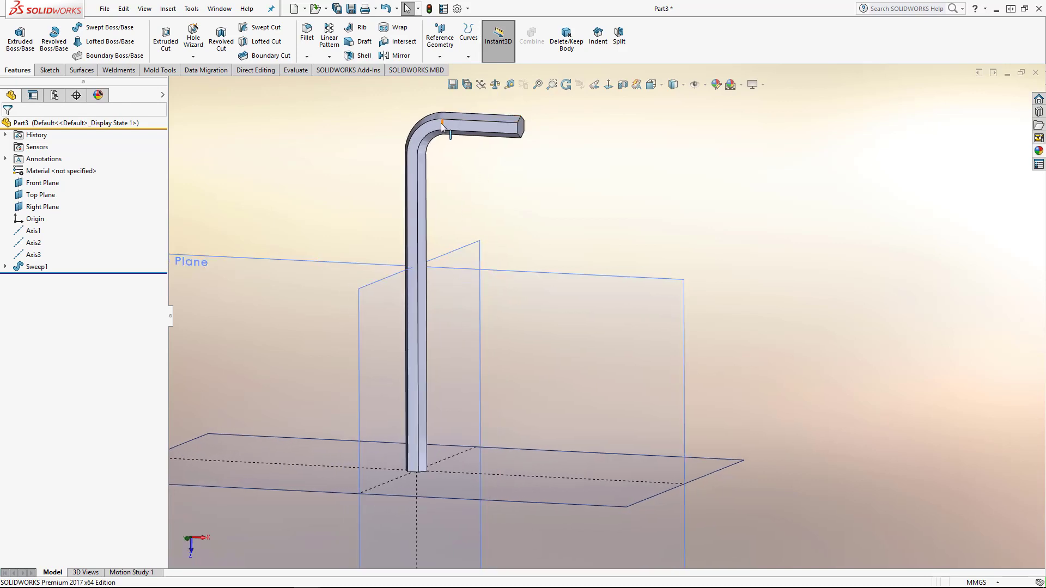
{"action": "middle_click_drag", "start_coordinate": [475, 210], "coordinate": [462, 213]}
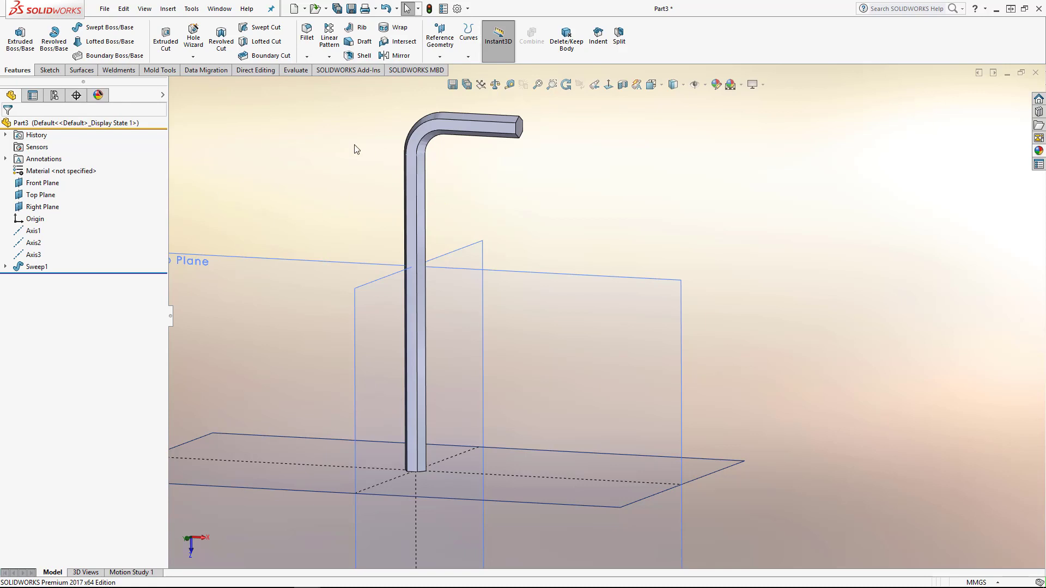
{"action": "middle_click_drag", "start_coordinate": [387, 225], "coordinate": [469, 477]}
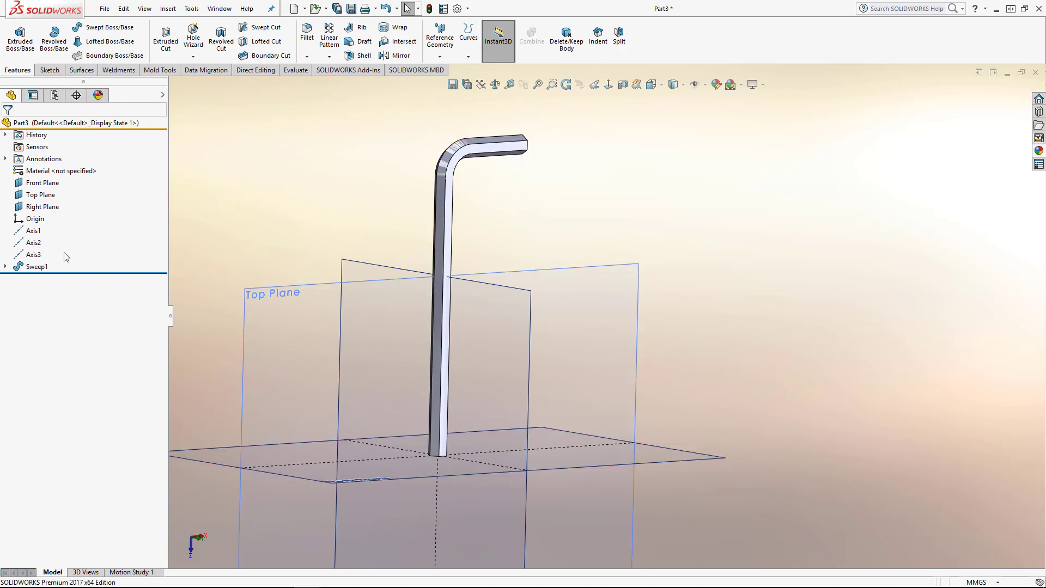
{"action": "left_click", "coordinate": [37, 266]}
{"action": "middle_click_drag", "start_coordinate": [544, 283], "coordinate": [431, 371]}
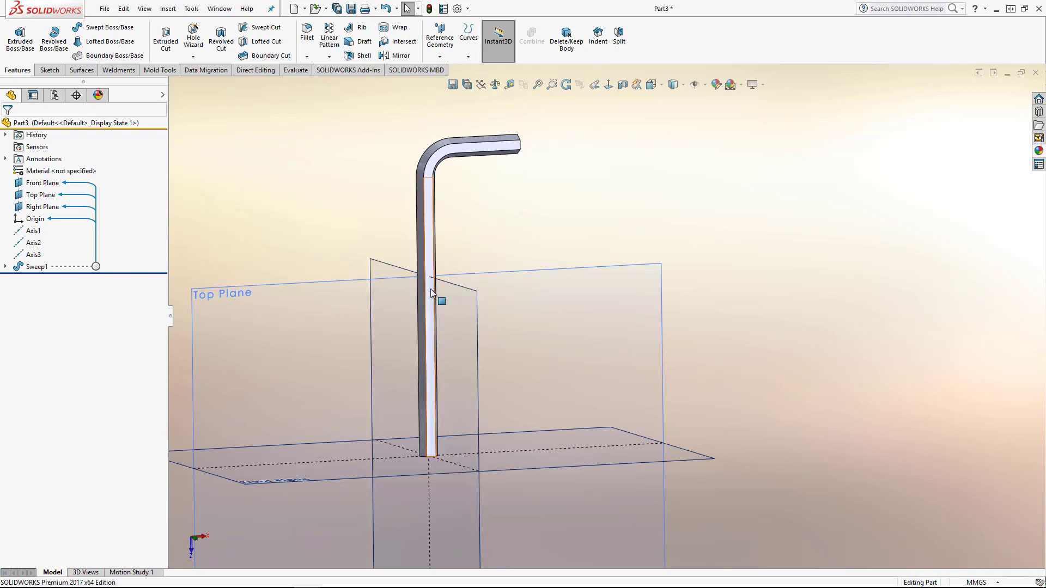
- Start a sketch on the Front Plane and convert the hexagonal end face's outline into sketch entities
{"action": "mouse_move", "coordinate": [339, 391]}
{"action": "middle_mouse_down"}
{"action": "mouse_move", "coordinate": [386, 390]}
{"action": "mouse_move", "coordinate": [377, 400]}
{"action": "mouse_move", "coordinate": [240, 414]}
{"action": "middle_mouse_up"}
{"action": "left_click", "coordinate": [229, 417]}
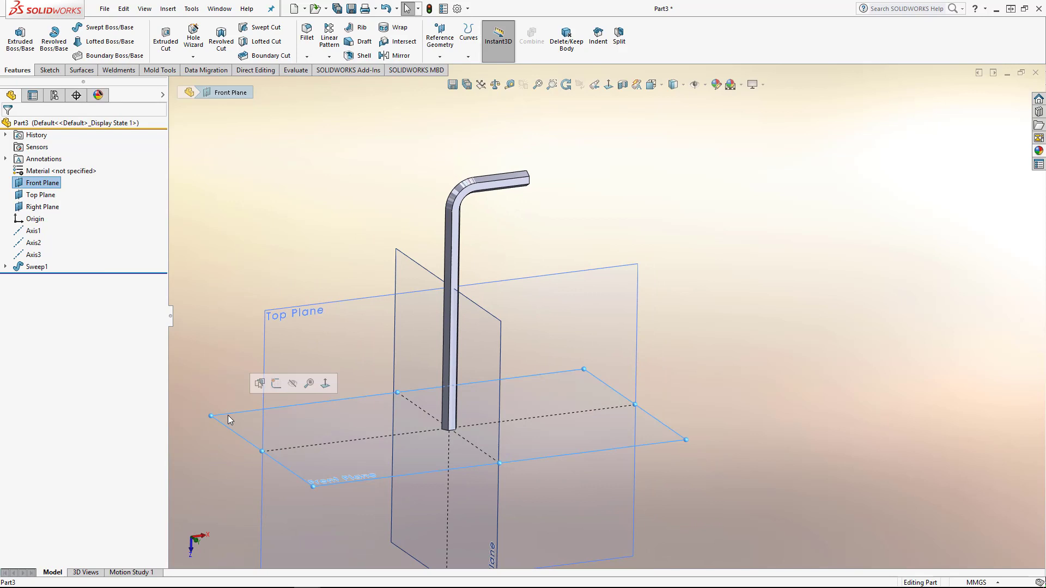
{"action": "left_click", "coordinate": [277, 384]}
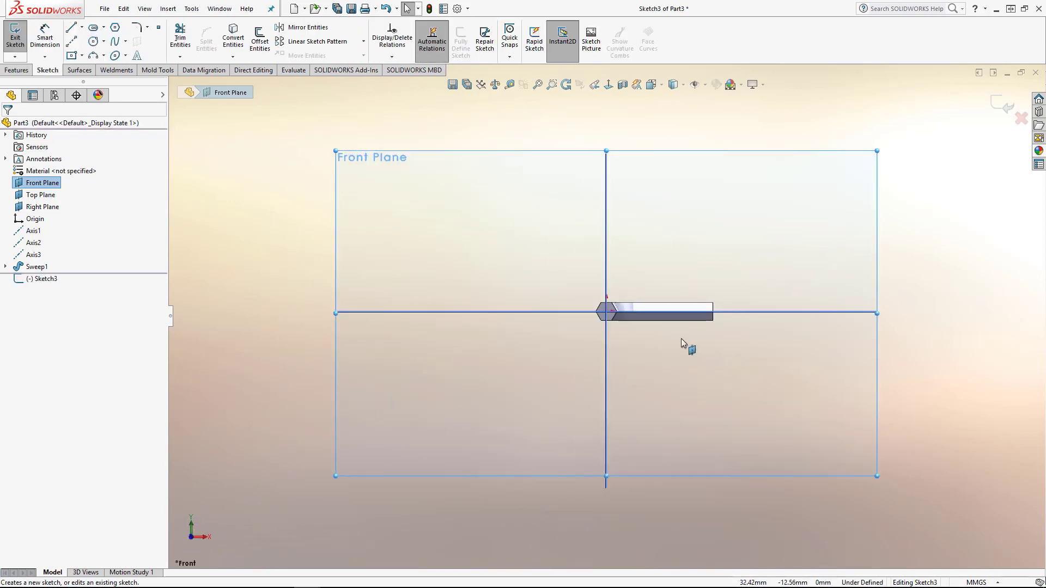
{"action": "scroll", "coordinate": [573, 273], "scroll_direction": "down", "scroll_amount": 5}
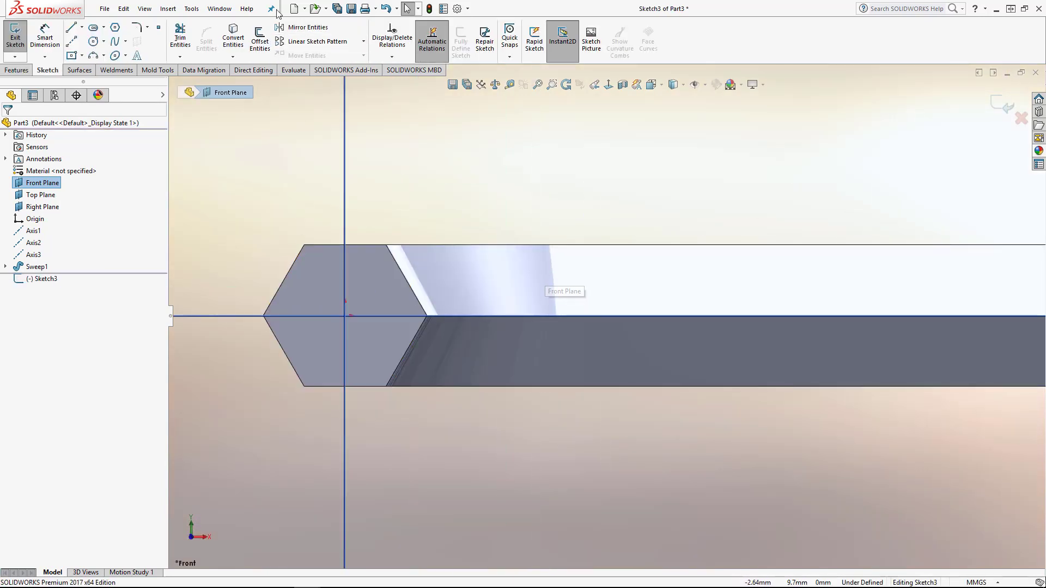
{"action": "left_click", "coordinate": [232, 37]}
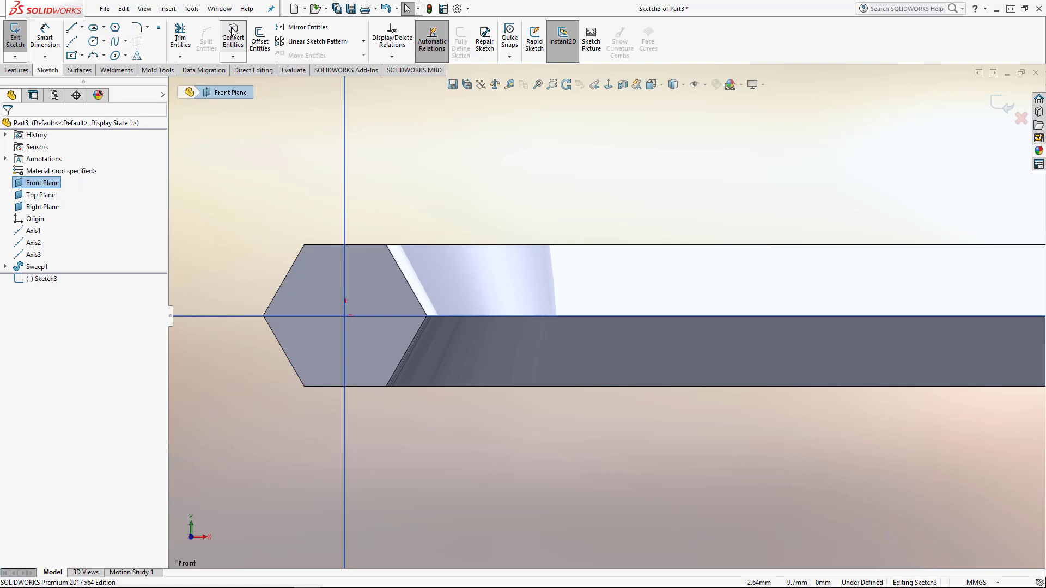
{"action": "left_click", "coordinate": [312, 273]}
{"action": "key", "text": "Return"}
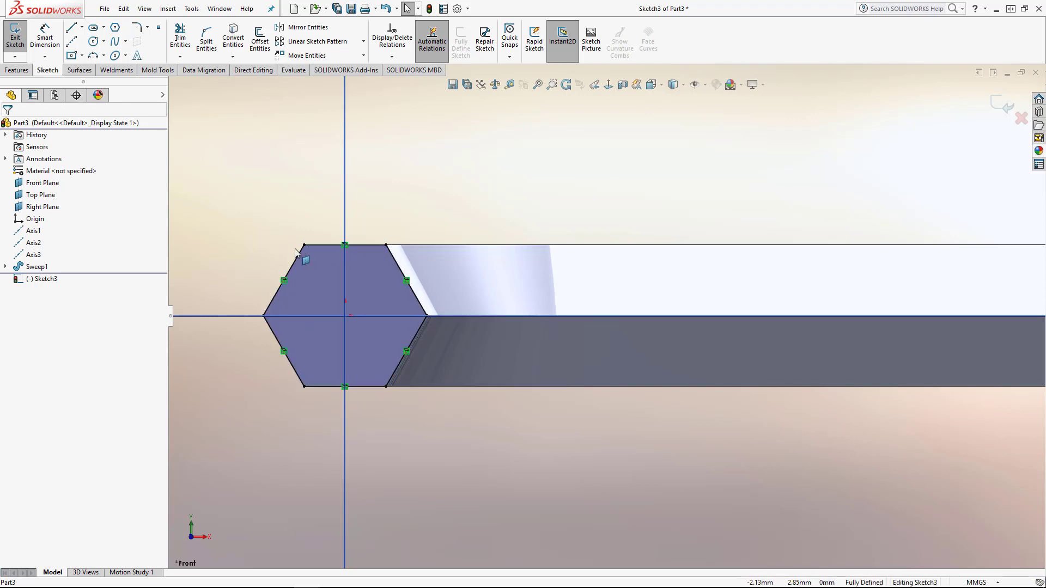
- Draw a circle centred on the origin around the hexagon, about 7.5 mm in diameter
{"action": "left_click", "coordinate": [93, 42]}
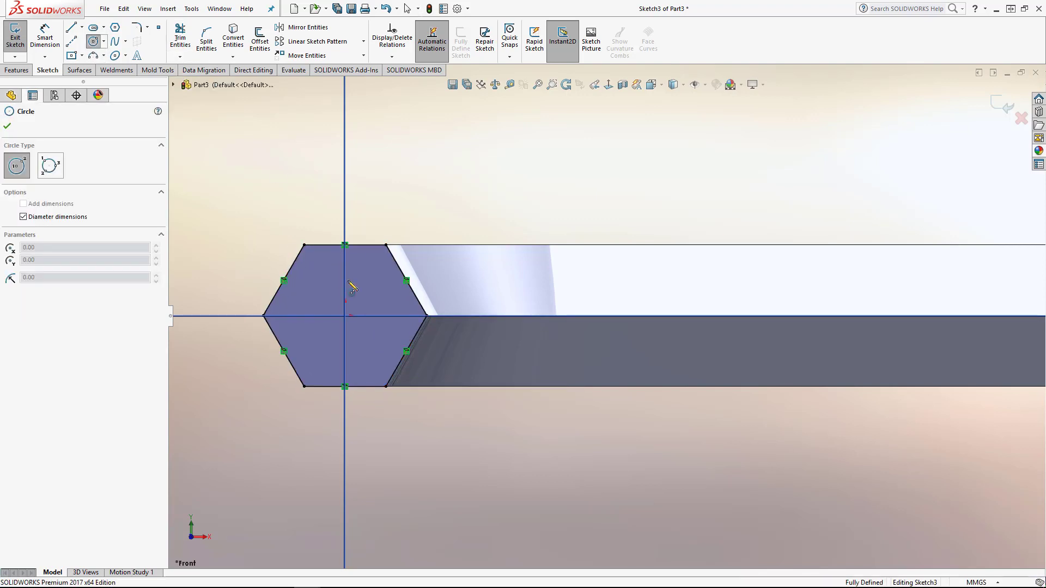
{"action": "left_click", "coordinate": [345, 316]}
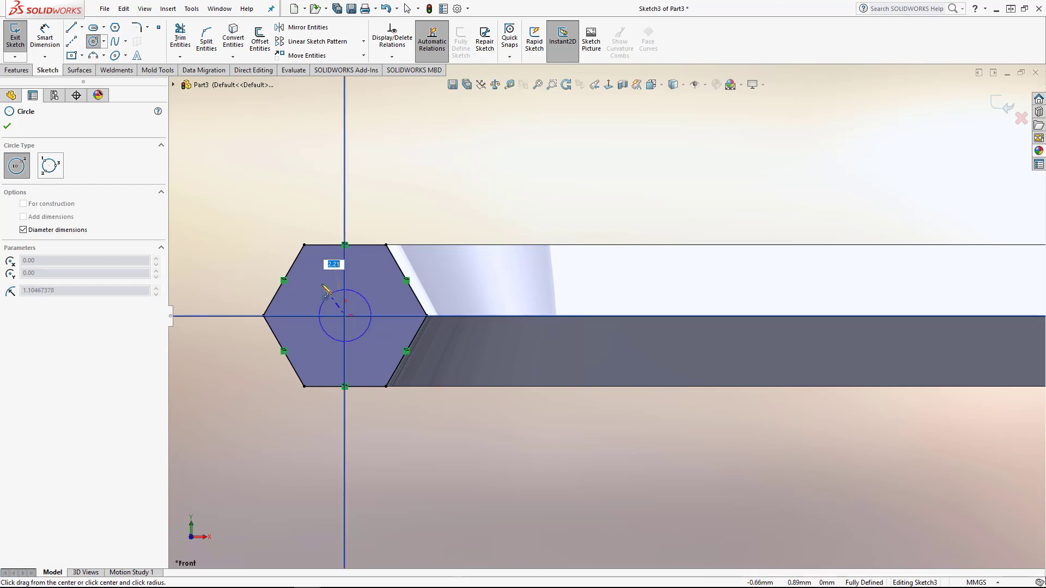
{"action": "left_click", "coordinate": [299, 244]}
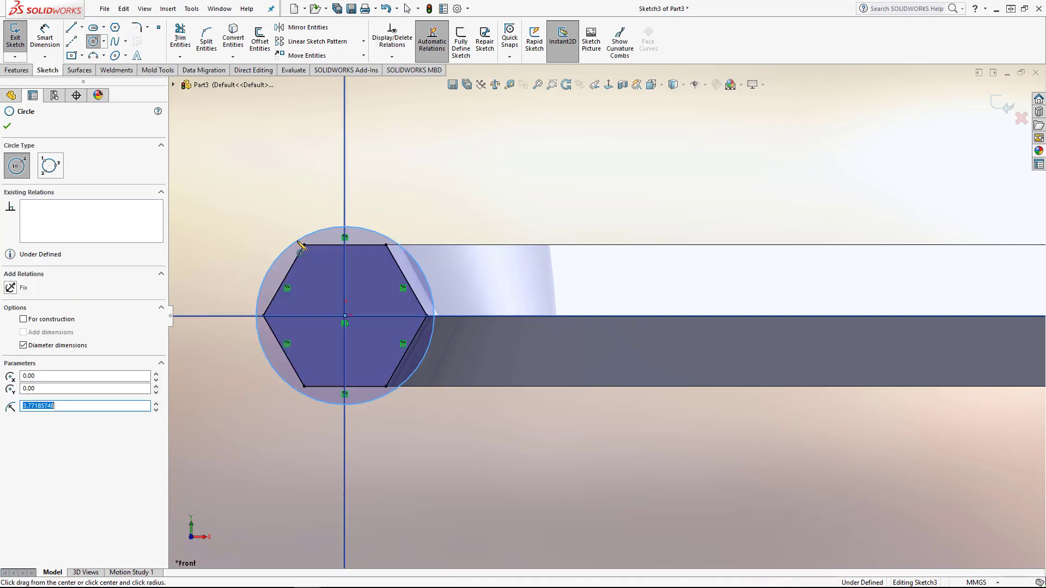
{"action": "key", "text": "Escape"}
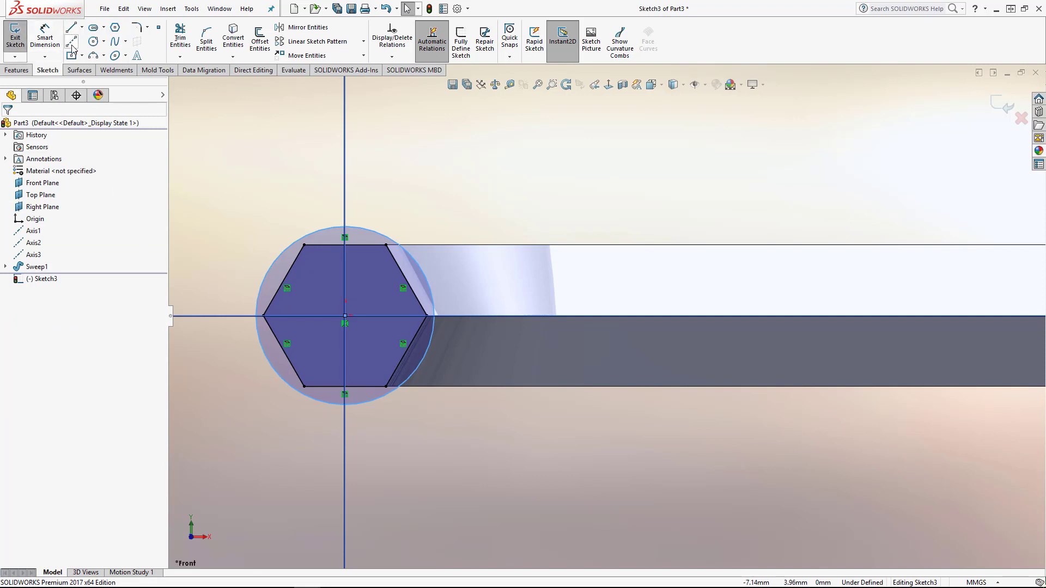
{"action": "left_click", "coordinate": [44, 39]}
{"action": "left_click", "coordinate": [265, 281]}
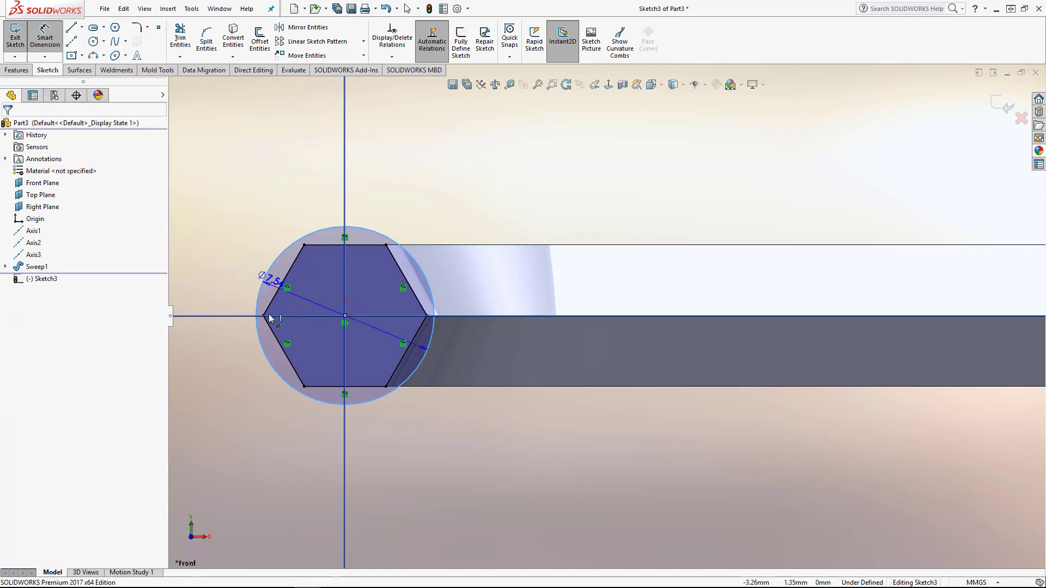
{"action": "key", "text": "Escape"}
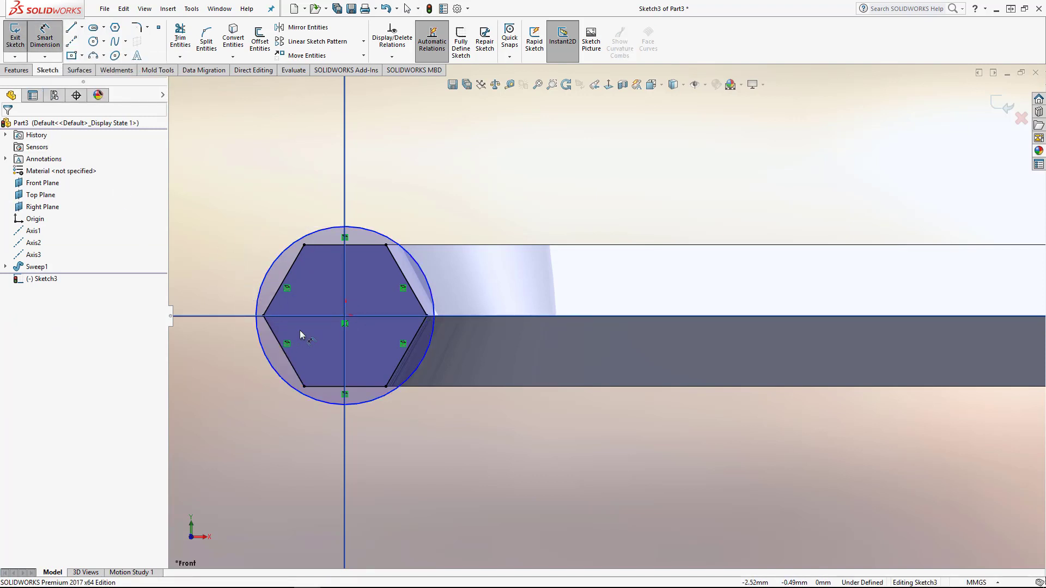
{"action": "scroll", "coordinate": [311, 344], "scroll_direction": "down", "scroll_amount": 3}
{"action": "left_click", "coordinate": [307, 297]}
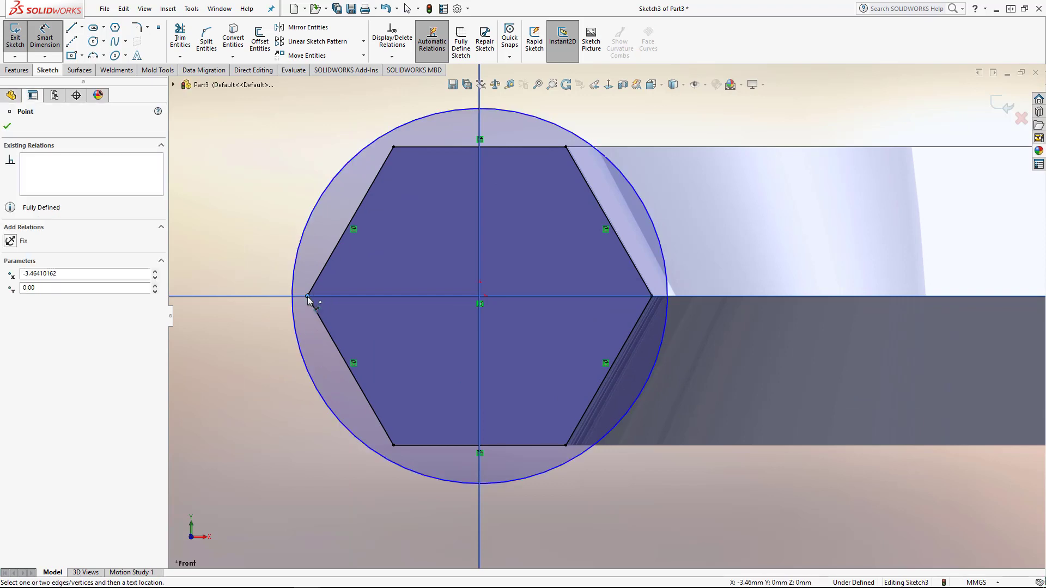
{"action": "left_click", "coordinate": [294, 288]}
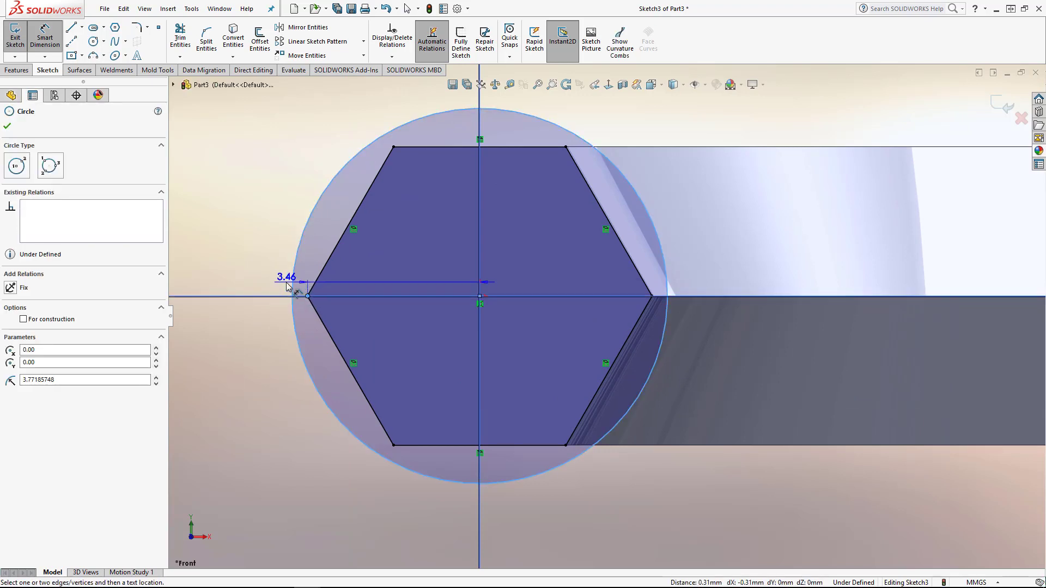
{"action": "key", "text": "Escape"}
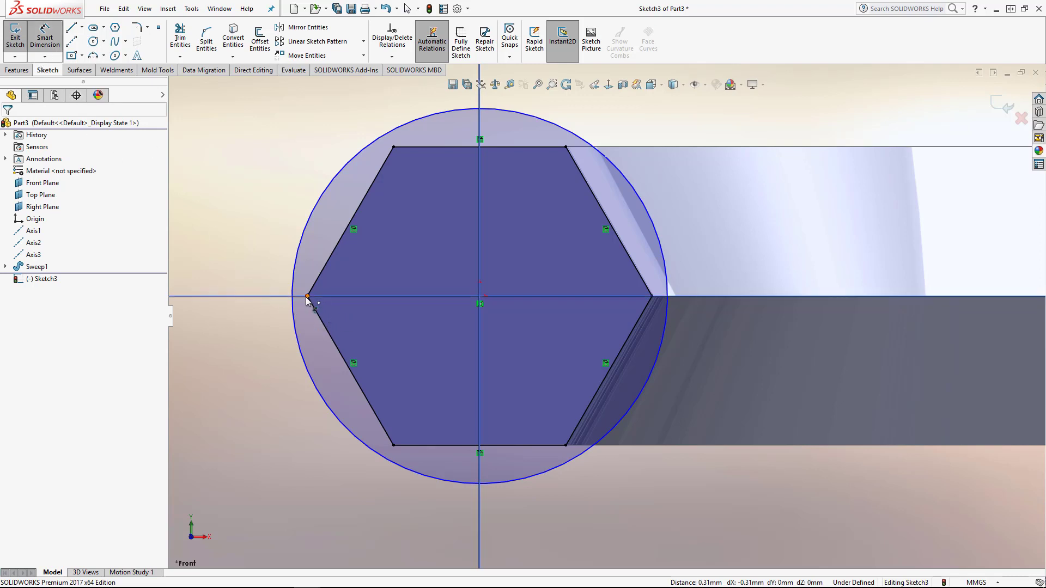
- Dimension the gap between the hexagon's left vertex and the circle as 0.2 mm
{"action": "left_click", "coordinate": [308, 296]}
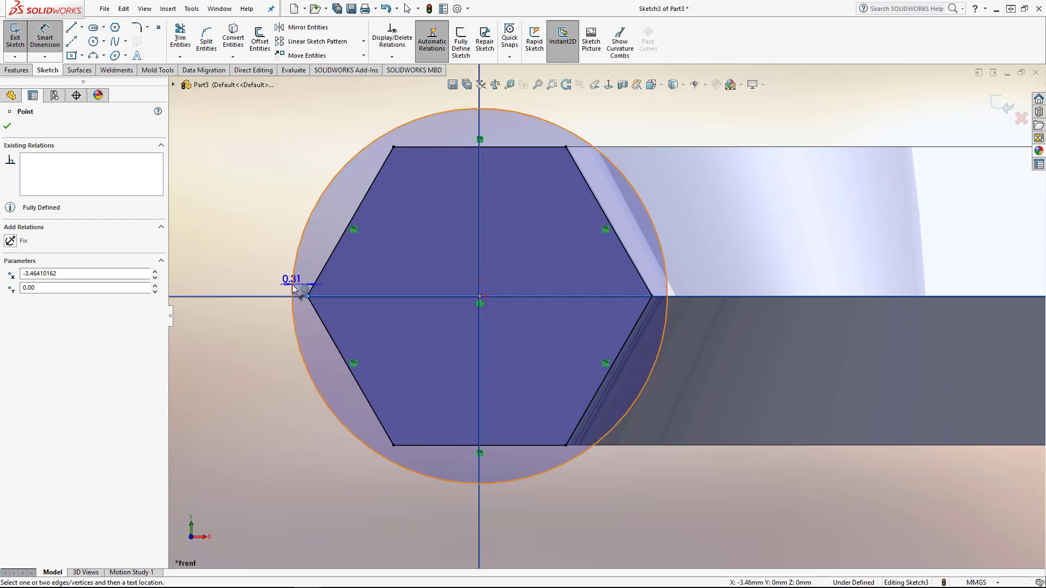
{"action": "left_click", "coordinate": [293, 283]}
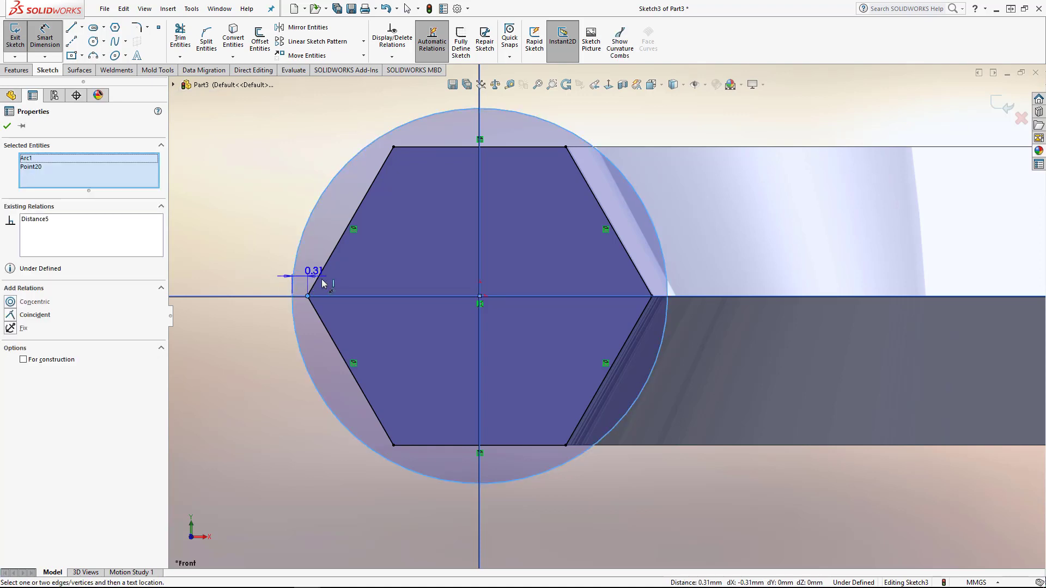
{"action": "left_click", "coordinate": [338, 312]}
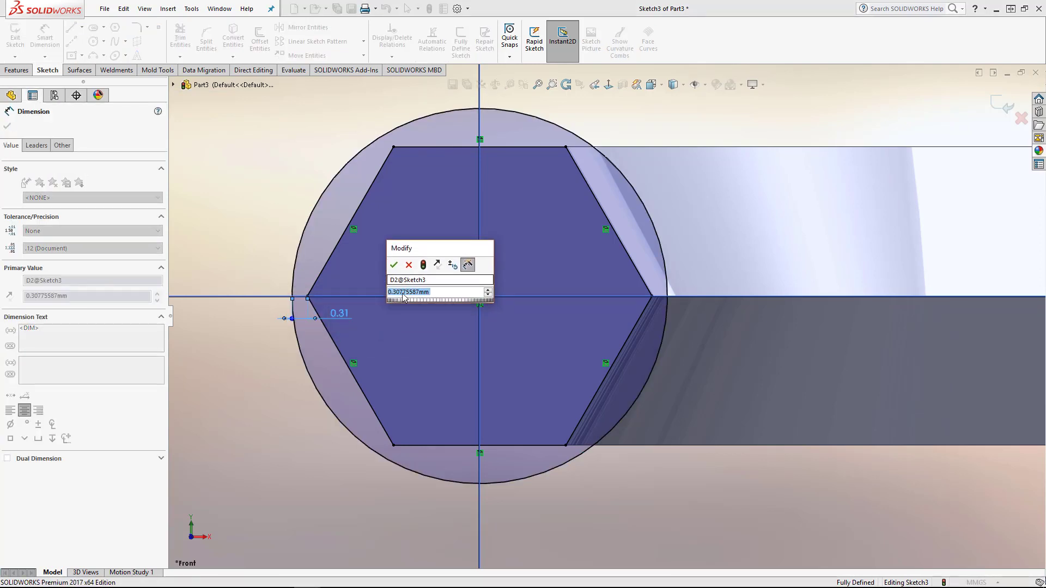
{"action": "type", "text": "0.2"}
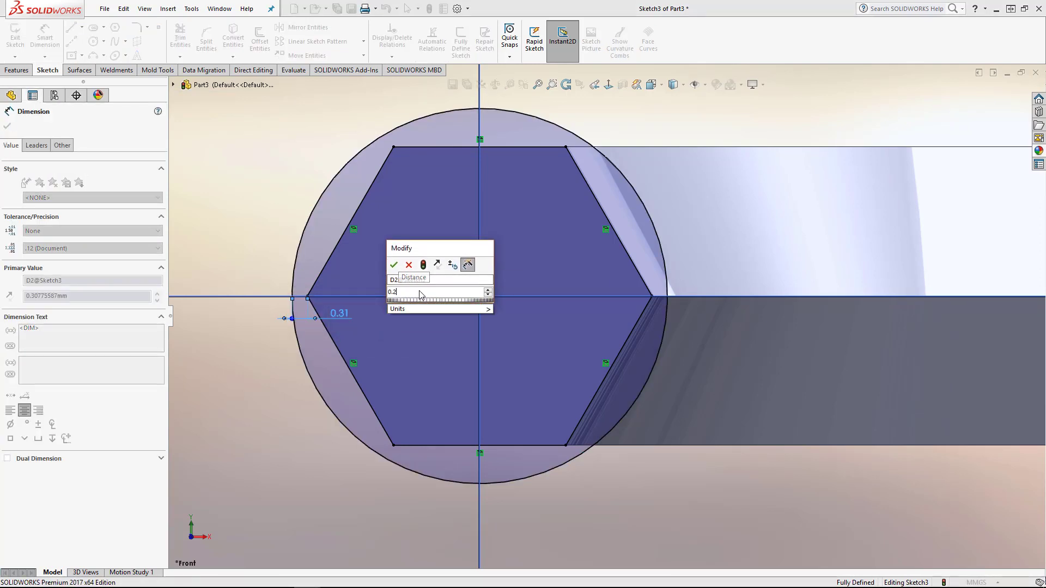
{"action": "key", "text": "Return"}
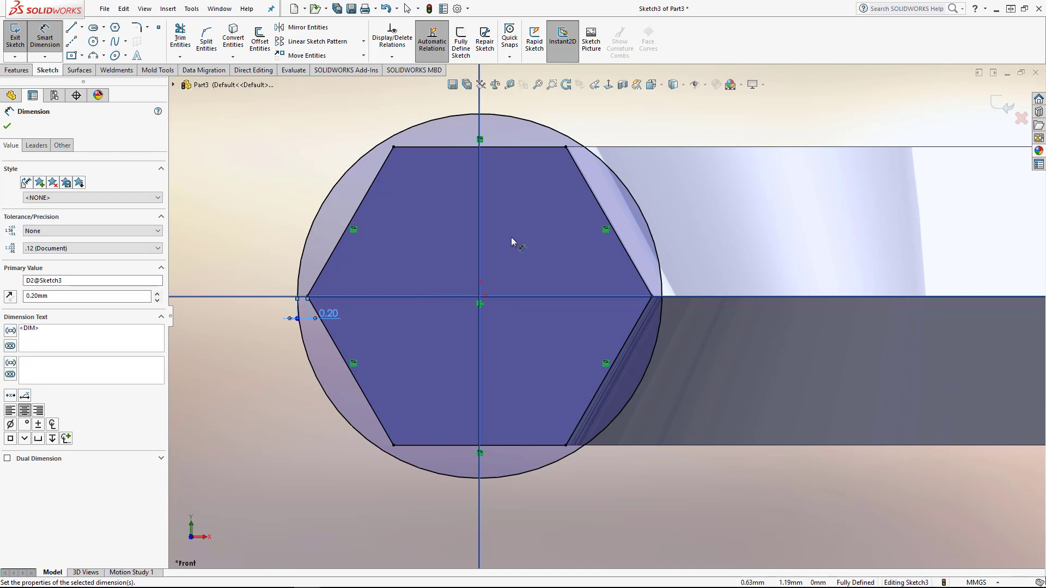
- Start a Boss-Extrude of the circle-and-hexagon sketch and reverse its direction so it runs up along the shaft
{"action": "scroll", "coordinate": [484, 288], "scroll_direction": "up", "scroll_amount": 2}
{"action": "mouse_move", "coordinate": [485, 319]}
{"action": "middle_mouse_down"}
{"action": "mouse_move", "coordinate": [534, 365]}
{"action": "mouse_move", "coordinate": [478, 418]}
{"action": "mouse_move", "coordinate": [468, 381]}
{"action": "mouse_move", "coordinate": [502, 399]}
{"action": "mouse_move", "coordinate": [436, 446]}
{"action": "mouse_move", "coordinate": [436, 301]}
{"action": "middle_mouse_up"}
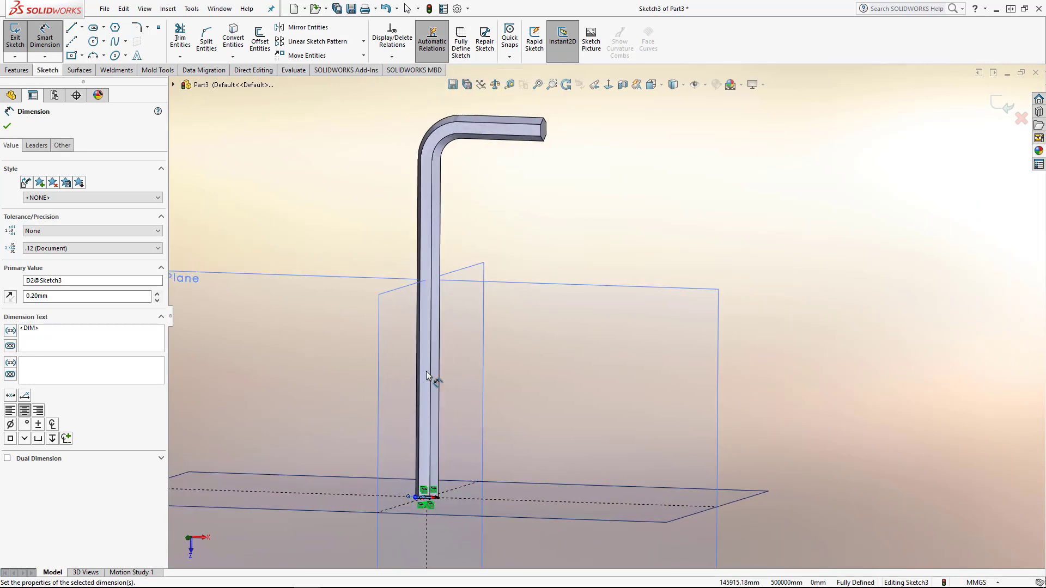
{"action": "middle_click_drag", "start_coordinate": [432, 386], "coordinate": [403, 391]}
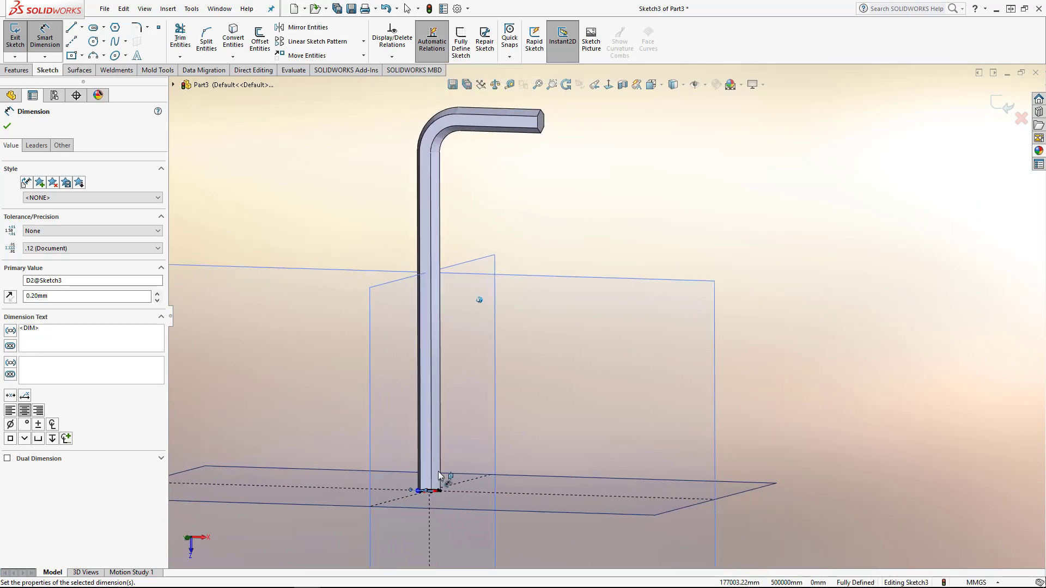
{"action": "left_click", "coordinate": [20, 71]}
{"action": "left_click", "coordinate": [20, 38]}
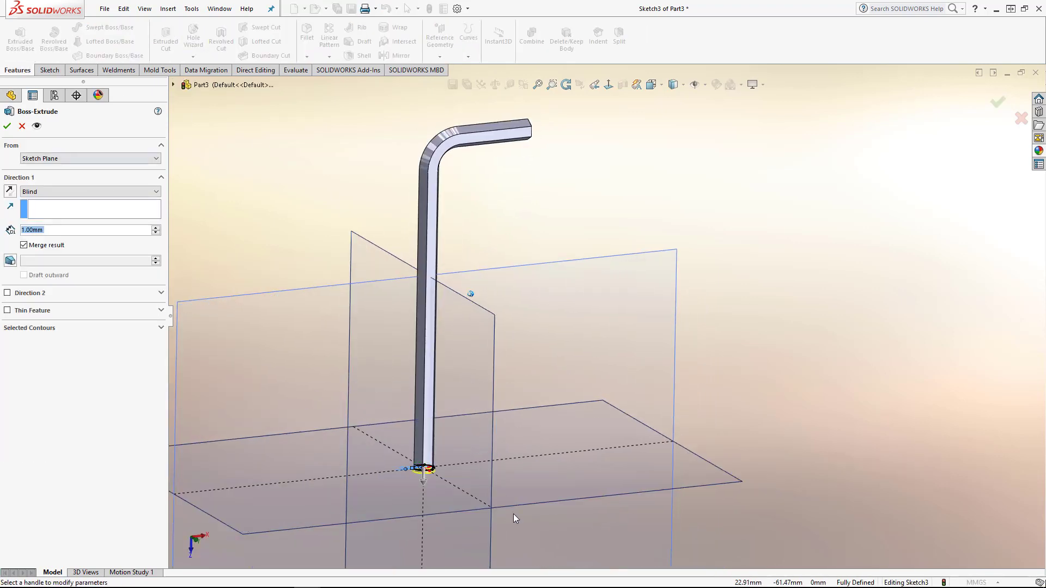
{"action": "scroll", "coordinate": [414, 403], "scroll_direction": "down", "scroll_amount": 8}
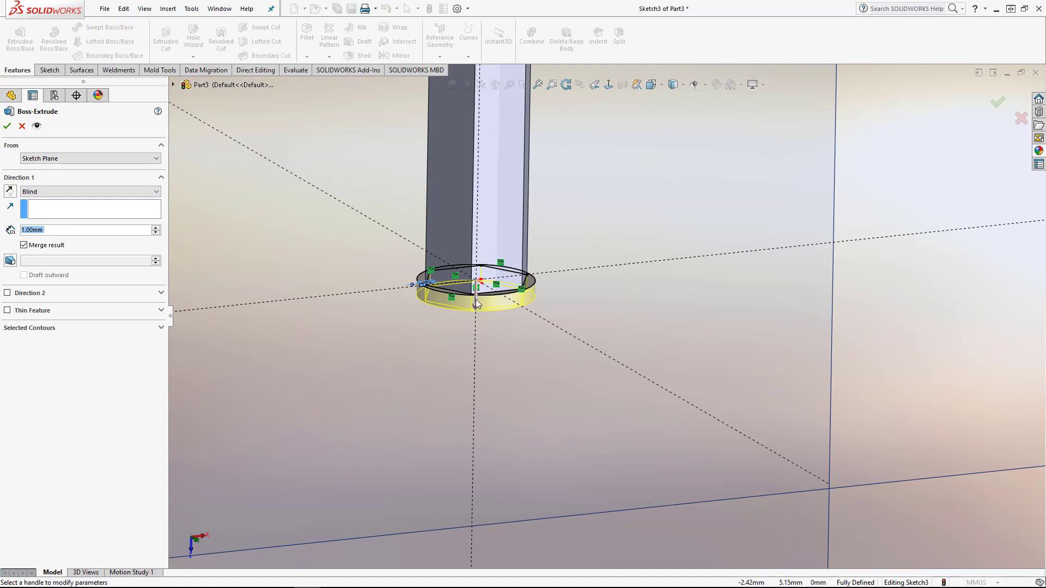
{"action": "scroll", "coordinate": [475, 312], "scroll_direction": "up", "scroll_amount": 6}
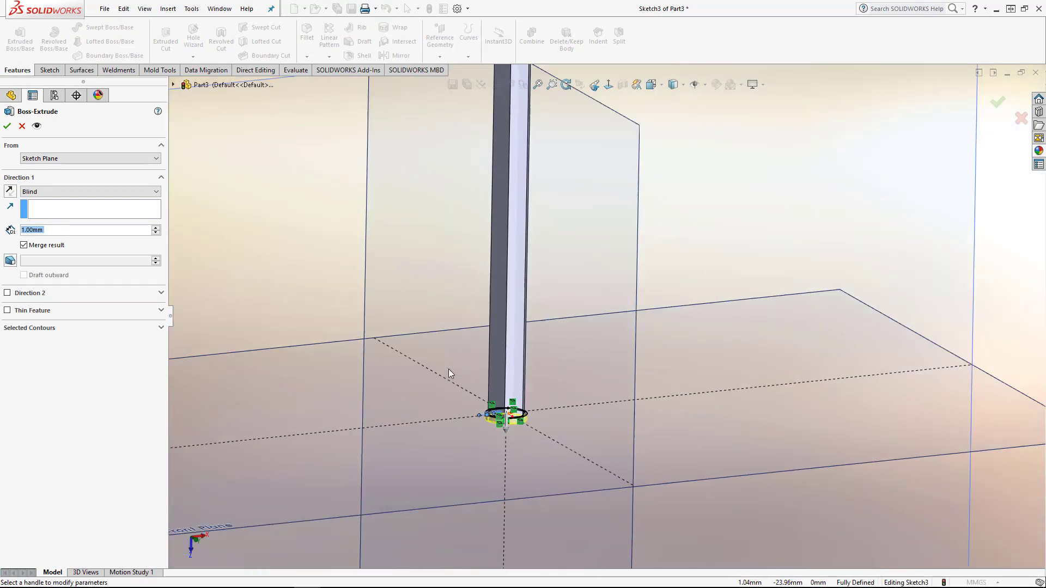
{"action": "left_click", "coordinate": [10, 191]}
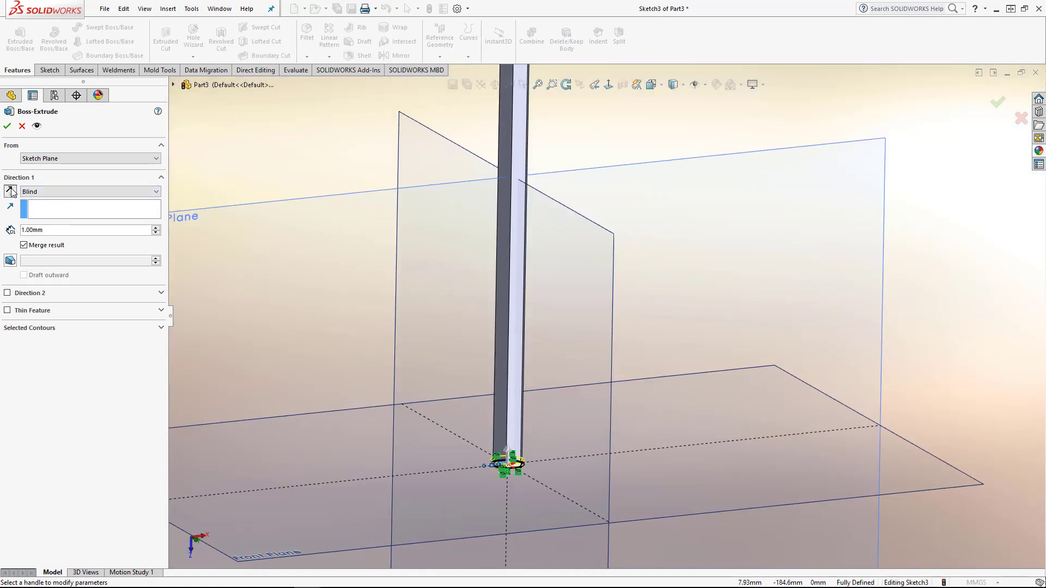
{"action": "scroll", "coordinate": [262, 328], "scroll_direction": "up", "scroll_amount": 2}
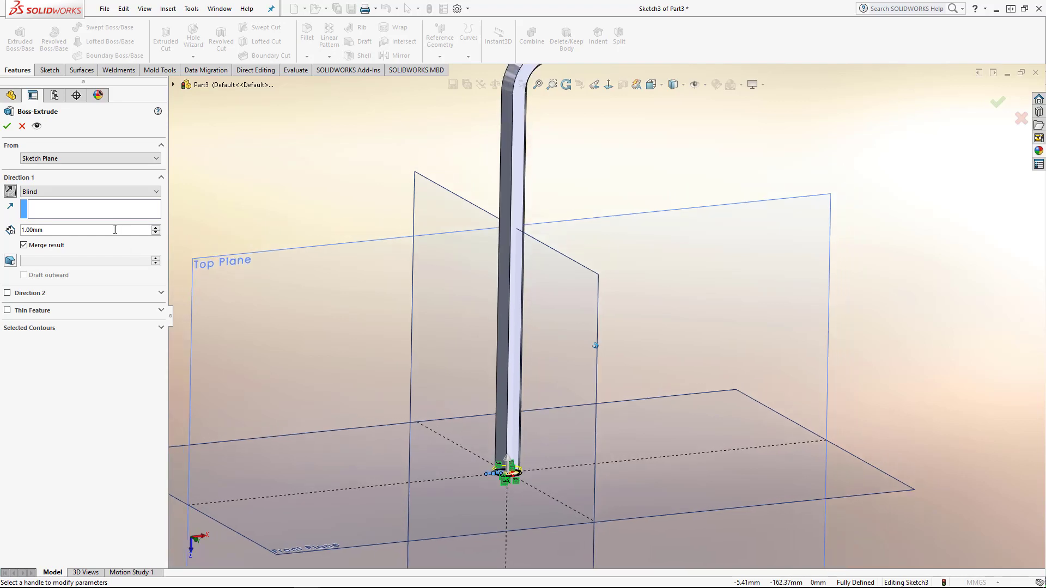
- Start the extrusion from a 50 mm offset and flip the offset direction onto the shaft
{"action": "left_click", "coordinate": [65, 159]}
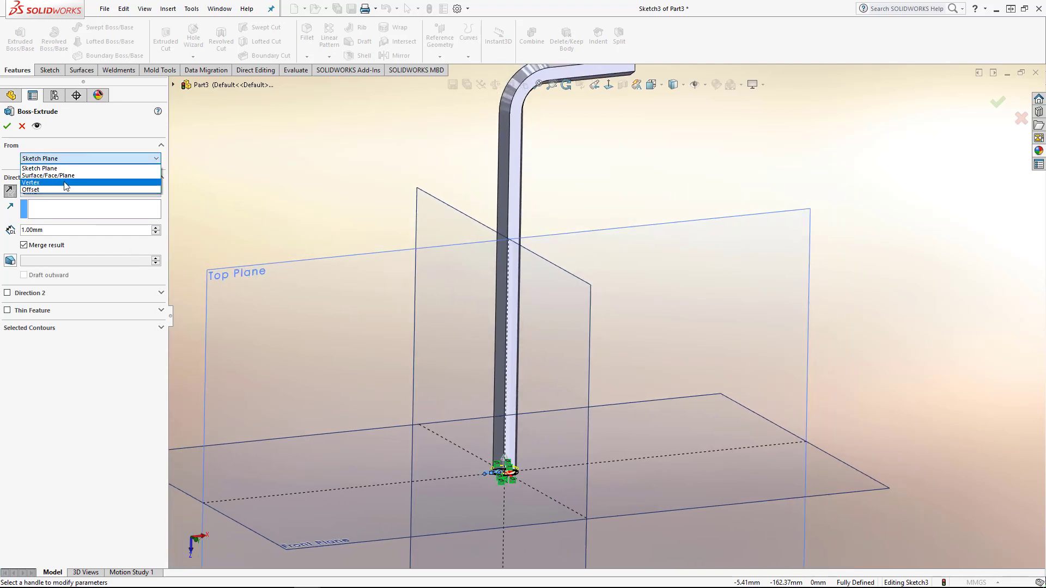
{"action": "left_click", "coordinate": [62, 190]}
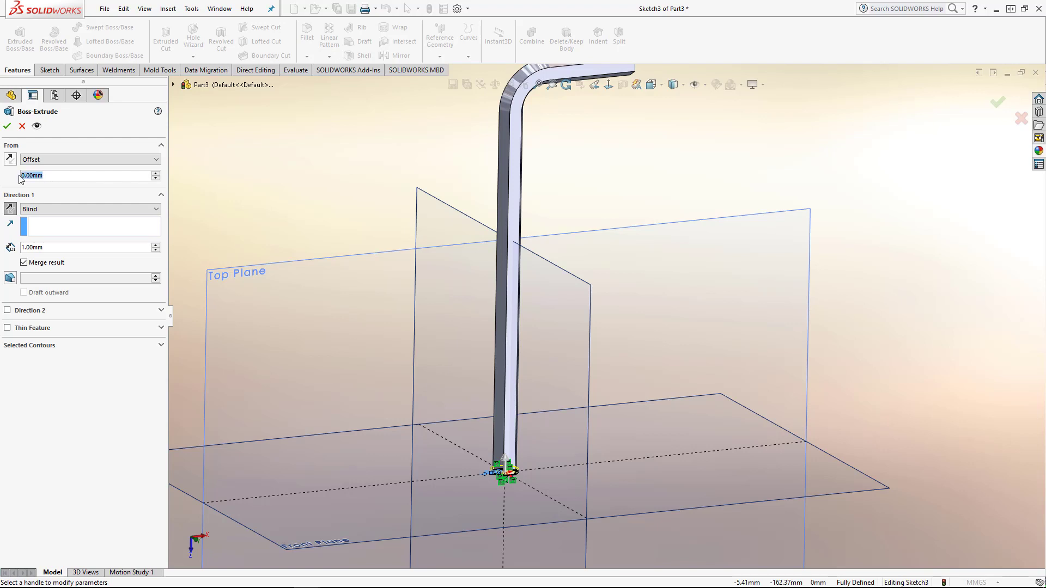
{"action": "type", "text": "50"}
{"action": "key", "text": "Return"}
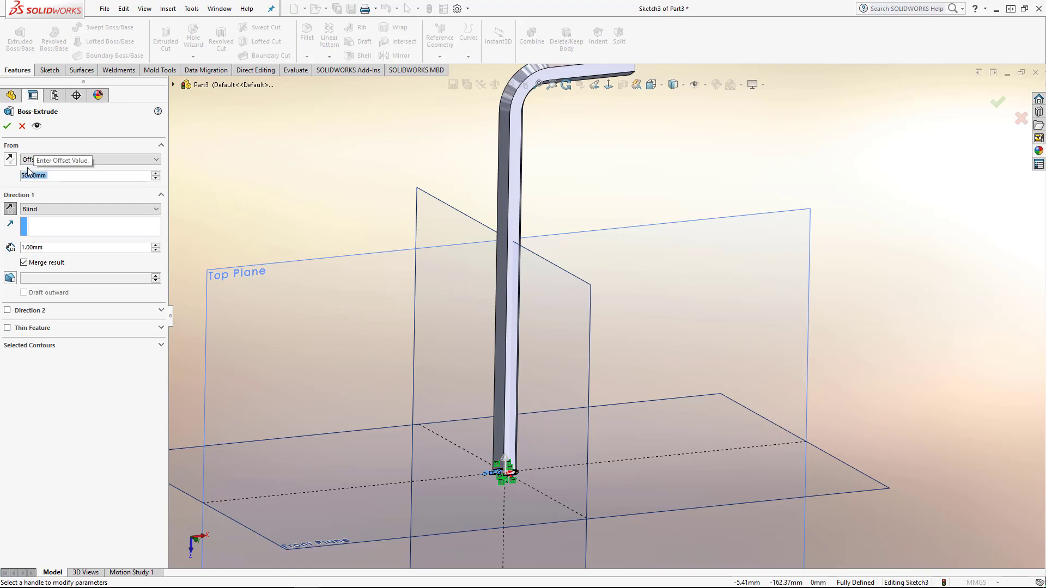
{"action": "scroll", "coordinate": [286, 240], "scroll_direction": "up", "scroll_amount": 3}
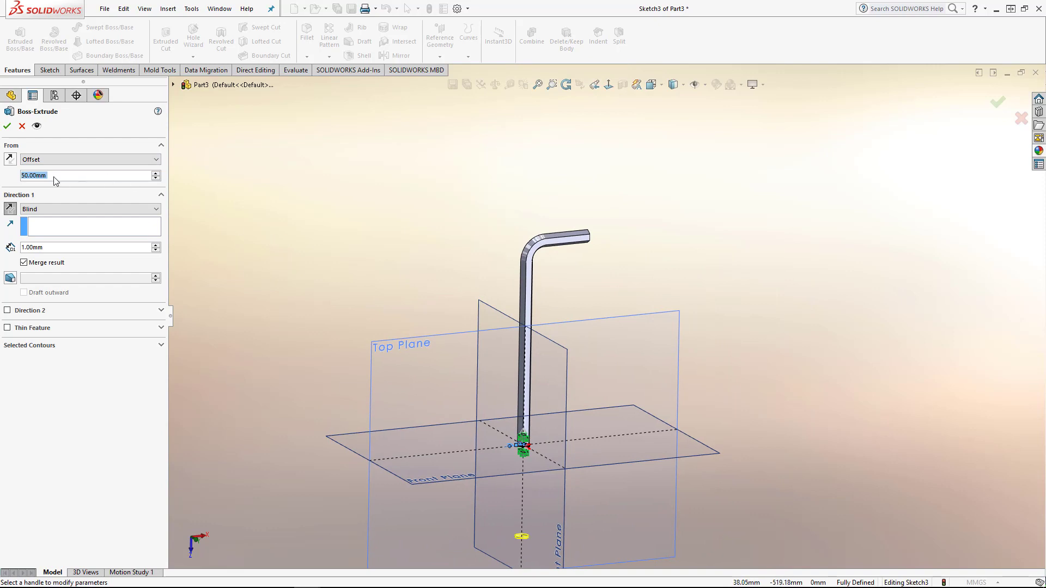
{"action": "left_click", "coordinate": [11, 159]}
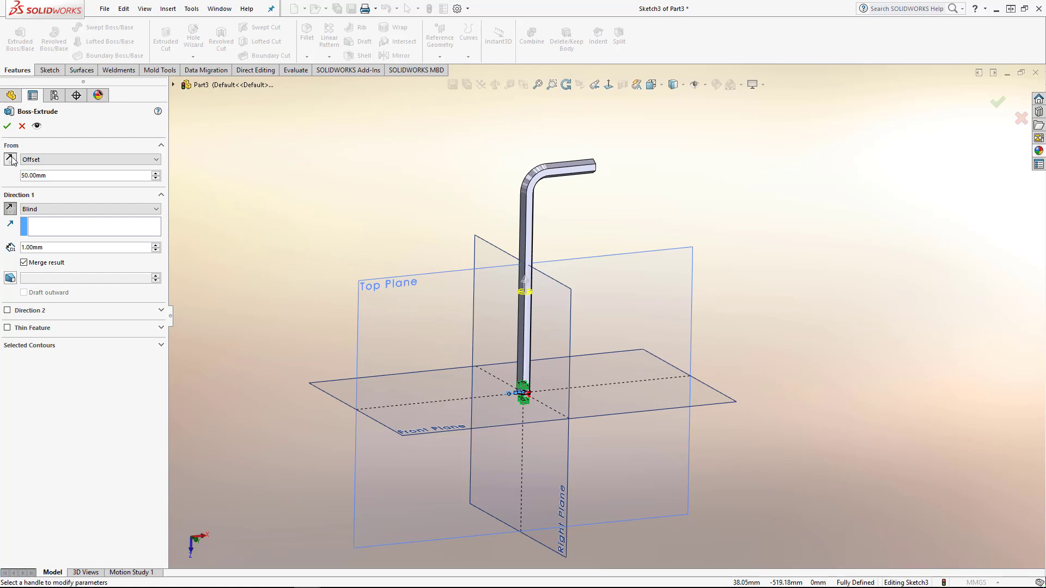
{"action": "scroll", "coordinate": [576, 262], "scroll_direction": "down", "scroll_amount": 3}
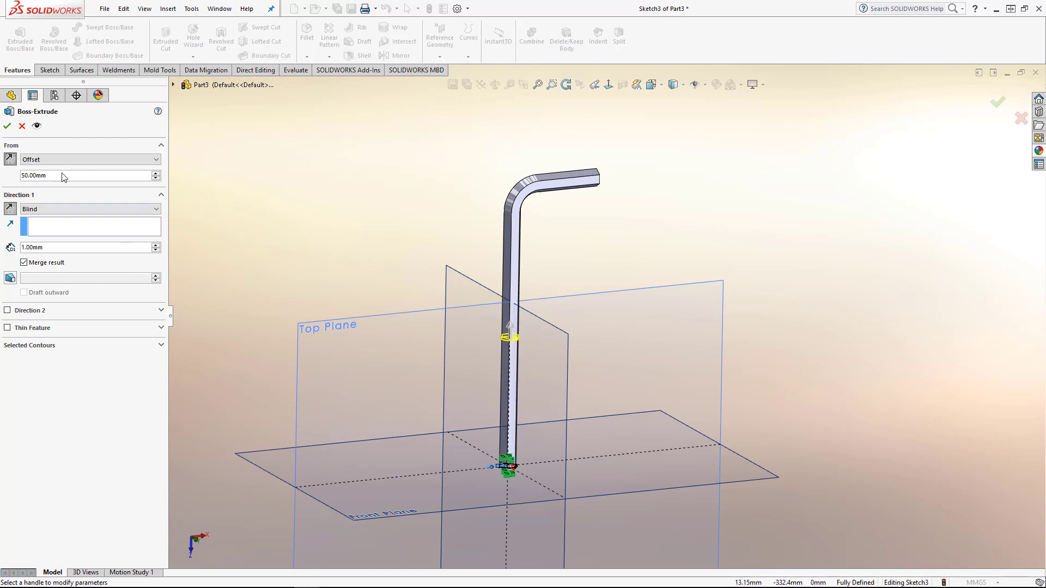
- Set the start offset to 30 mm and the blind depth to 50 mm, and finish the sleeve extrusion
{"action": "type", "text": "30"}
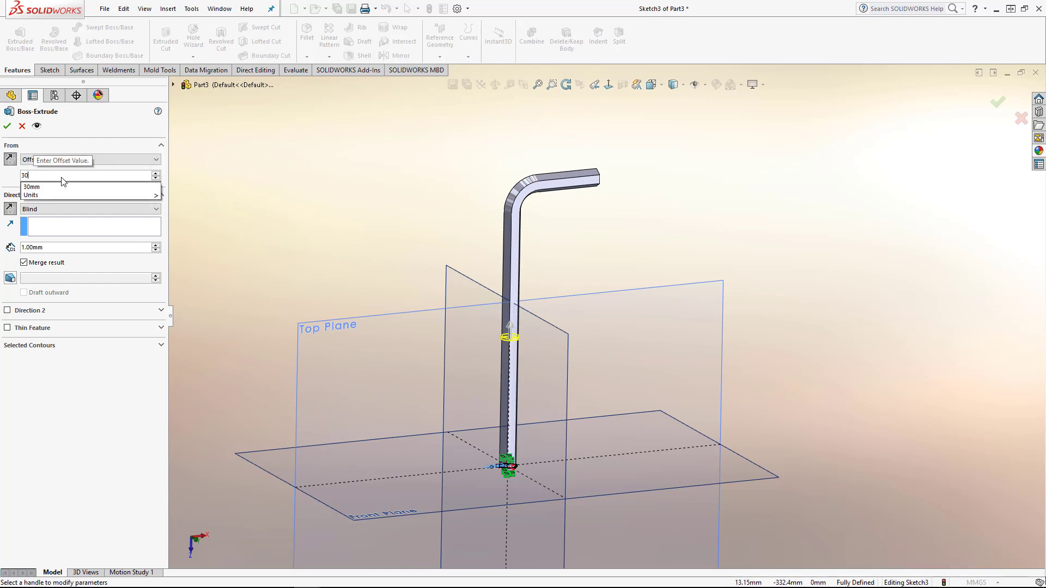
{"action": "key", "text": "Return"}
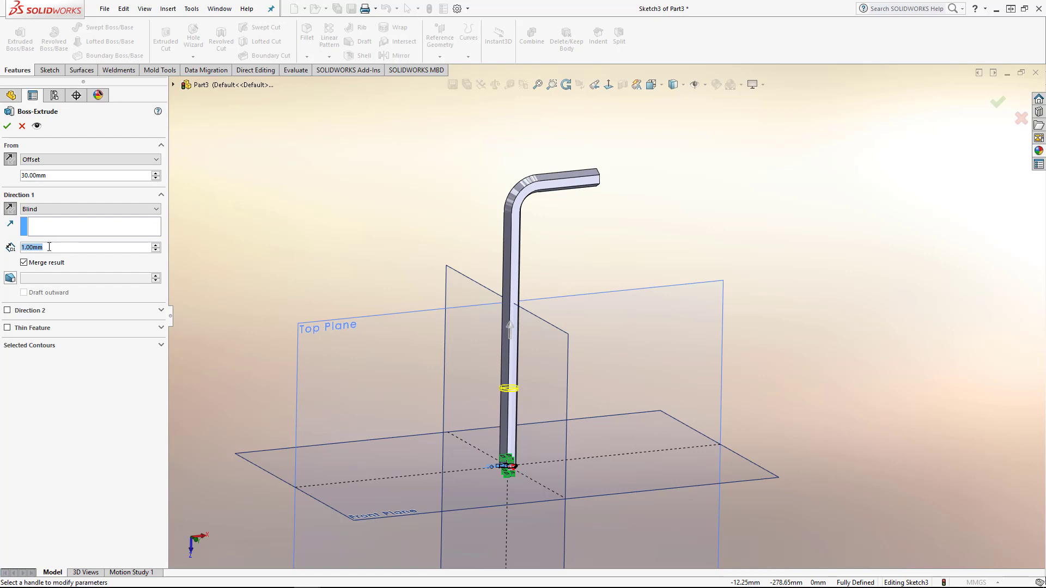
{"action": "type", "text": "50"}
{"action": "key", "text": "Return"}
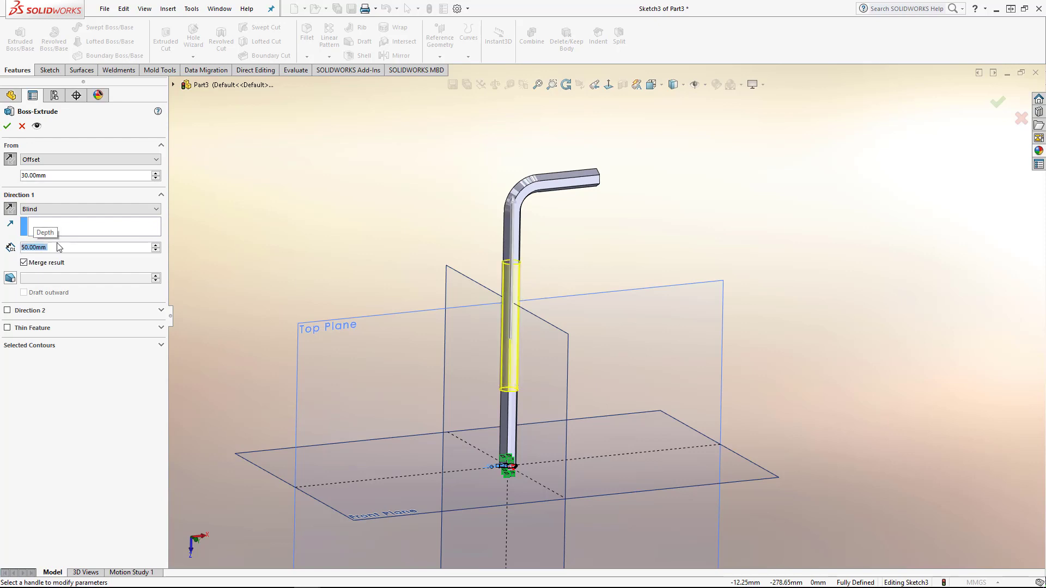
{"action": "middle_click_drag", "start_coordinate": [434, 268], "coordinate": [523, 303]}
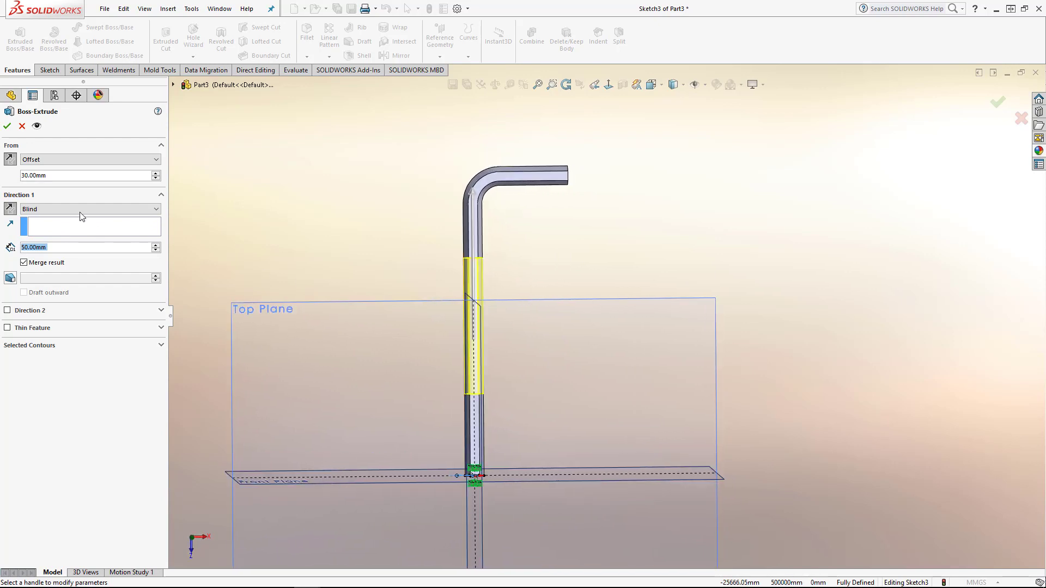
{"action": "middle_click_drag", "start_coordinate": [369, 289], "coordinate": [468, 294]}
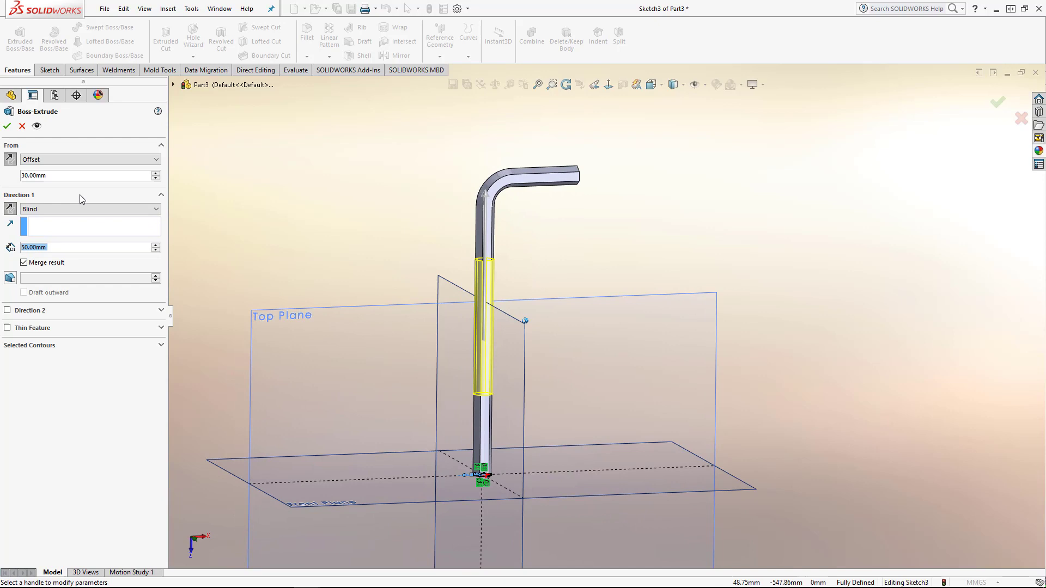
{"action": "left_click", "coordinate": [7, 126]}
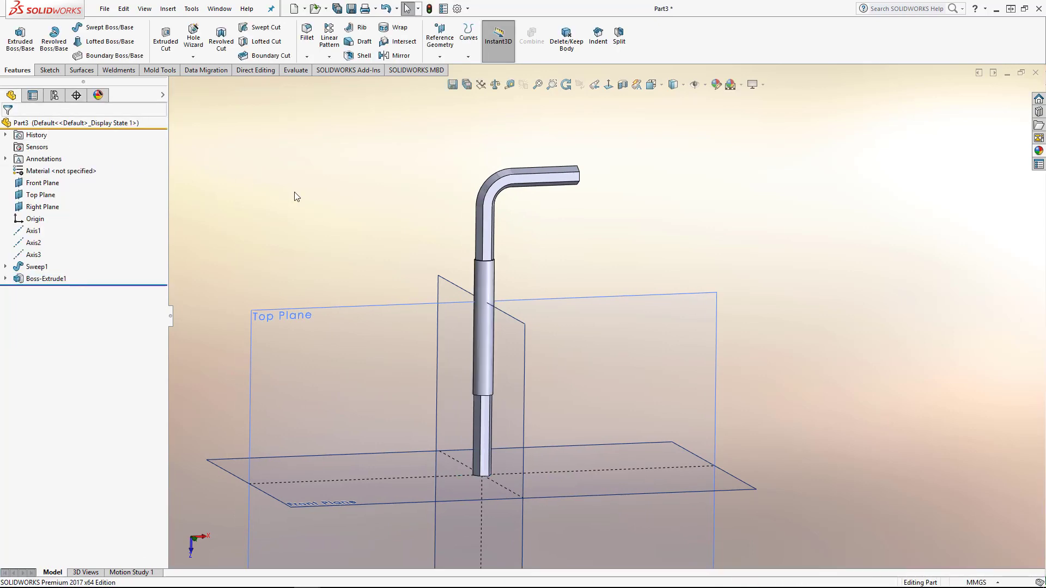
- Examine the sleeve's upper edge, its cylindrical face and the adjoining hexagonal shaft from several angles
{"action": "scroll", "coordinate": [494, 272], "scroll_direction": "down", "scroll_amount": 5}
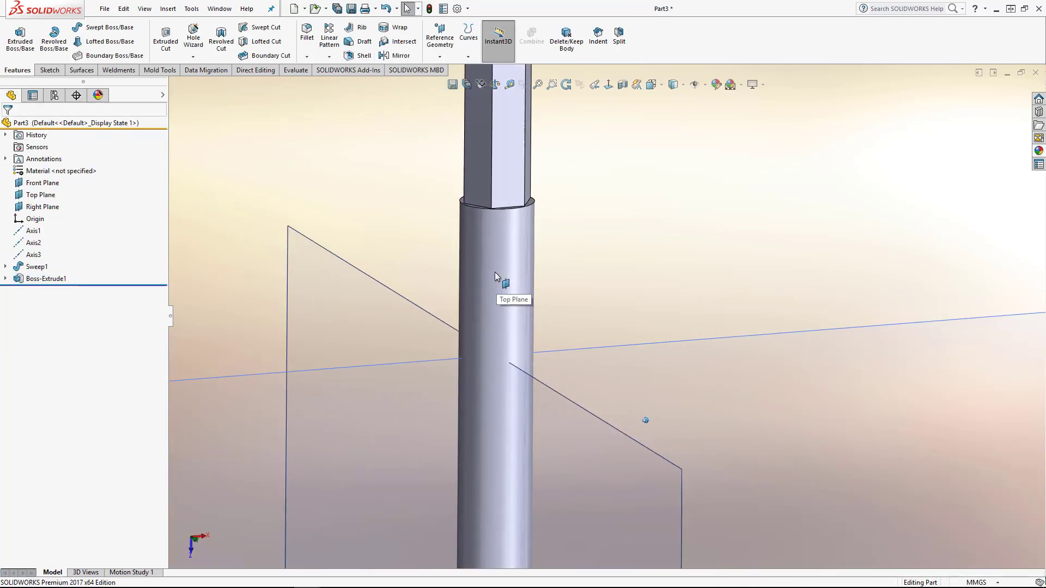
{"action": "scroll", "coordinate": [508, 285], "scroll_direction": "down", "scroll_amount": 5}
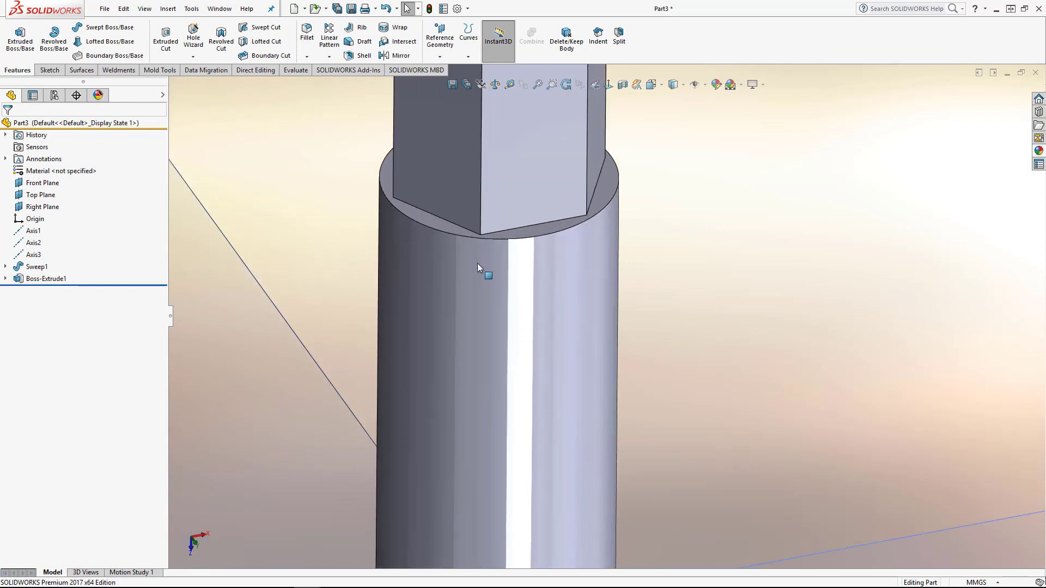
{"action": "left_click", "coordinate": [548, 311]}
{"action": "scroll", "coordinate": [541, 300], "scroll_direction": "up", "scroll_amount": 3}
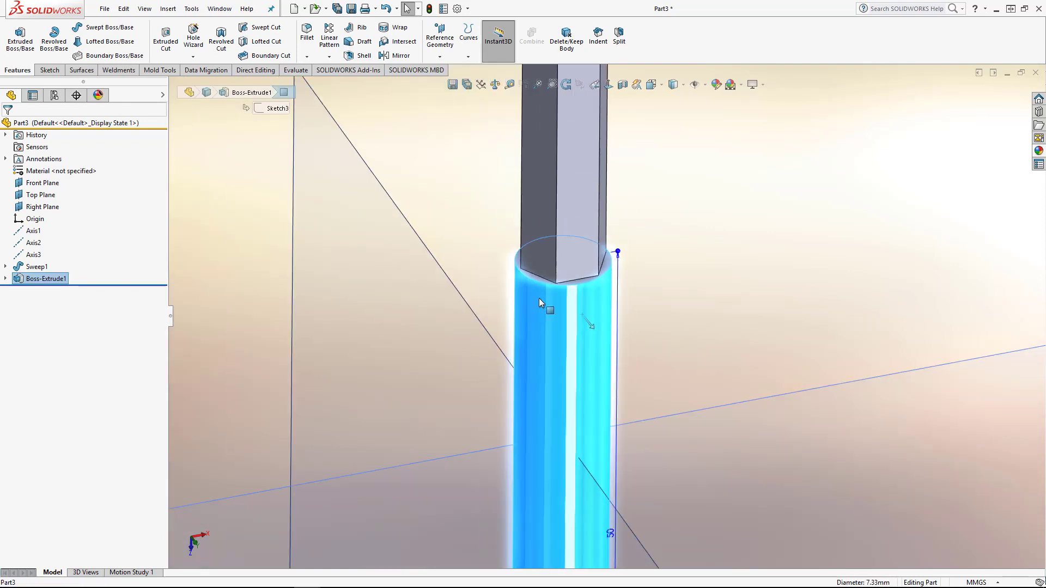
{"action": "scroll", "coordinate": [538, 298], "scroll_direction": "up", "scroll_amount": 3}
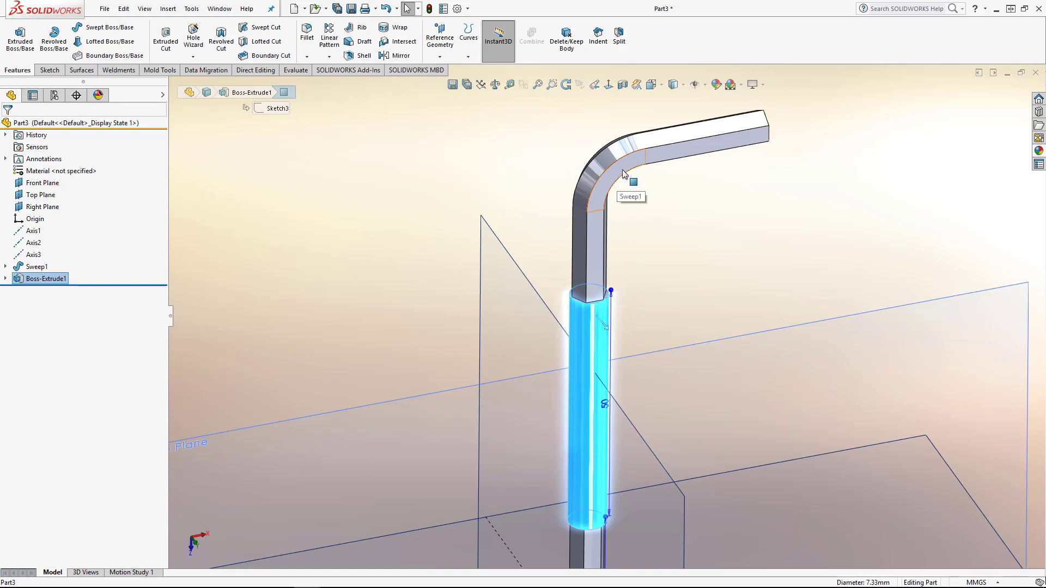
{"action": "middle_click_drag", "start_coordinate": [618, 173], "coordinate": [549, 312]}
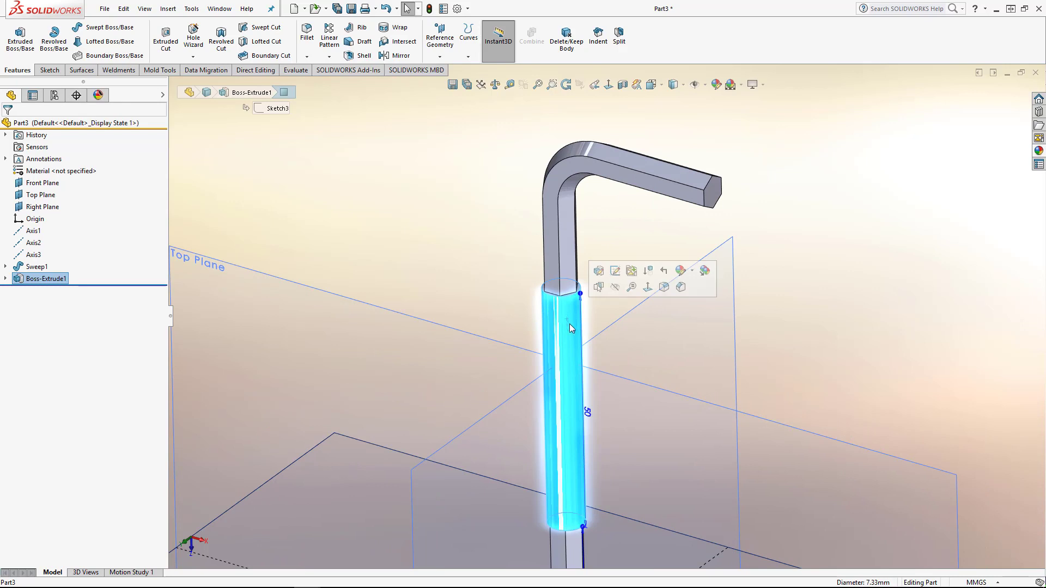
{"action": "left_click", "coordinate": [567, 223]}
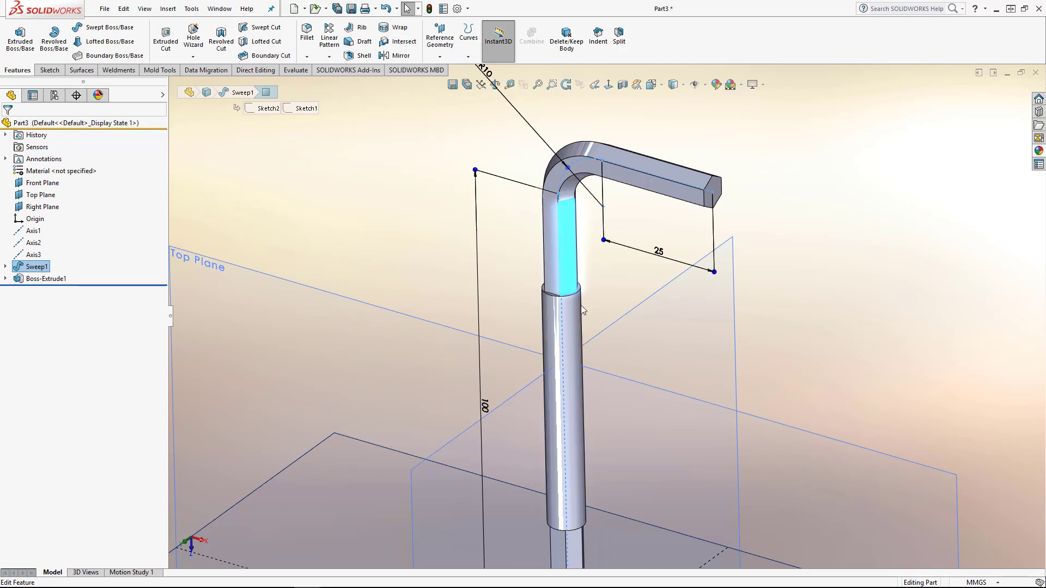
{"action": "left_click", "coordinate": [425, 240]}
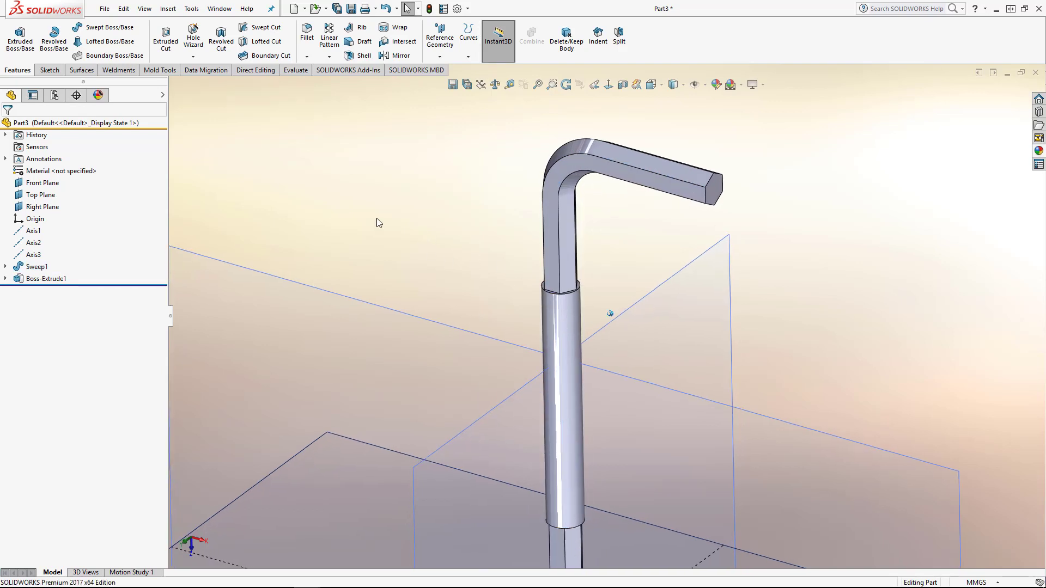
{"action": "scroll", "coordinate": [506, 136], "scroll_direction": "up", "scroll_amount": 2}
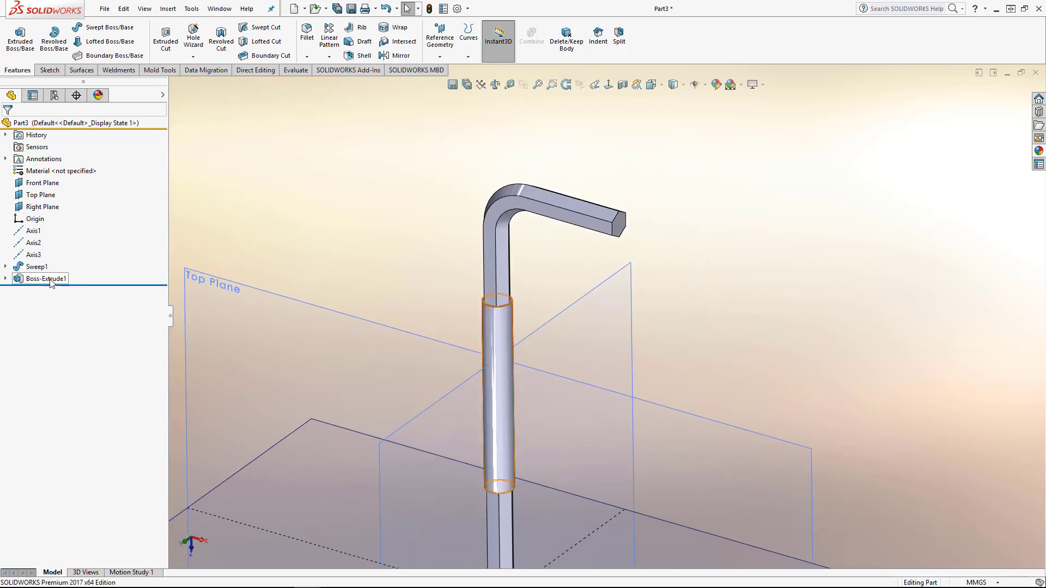
- Edit the sleeve extrusion and turn off merging of the result so the sleeve is a separate body
{"action": "mouse_move", "coordinate": [49, 281]}
{"action": "right_click", "coordinate": [54, 279]}
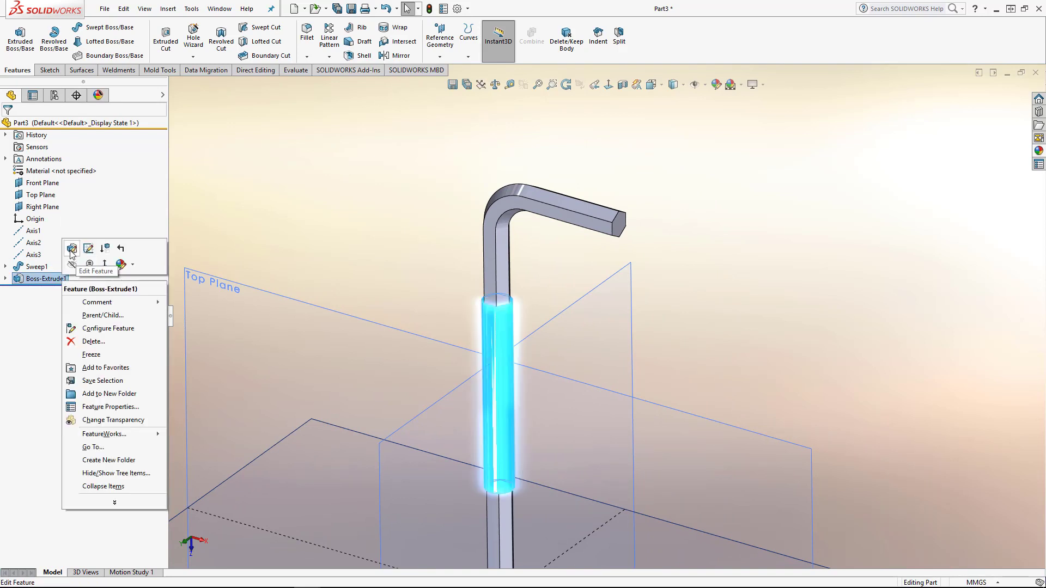
{"action": "left_click", "coordinate": [71, 249]}
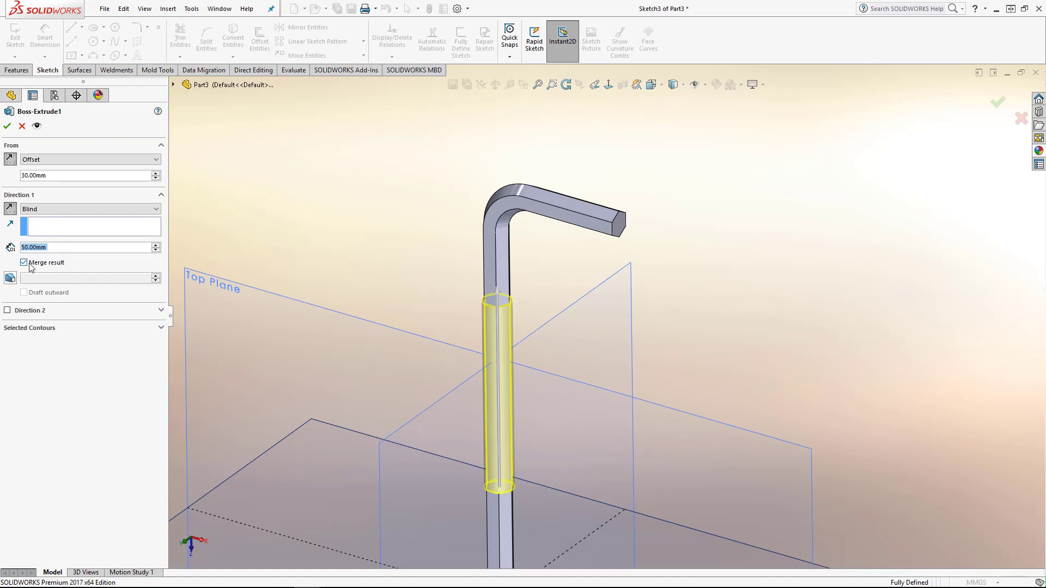
{"action": "middle_click_drag", "start_coordinate": [540, 308], "coordinate": [453, 308]}
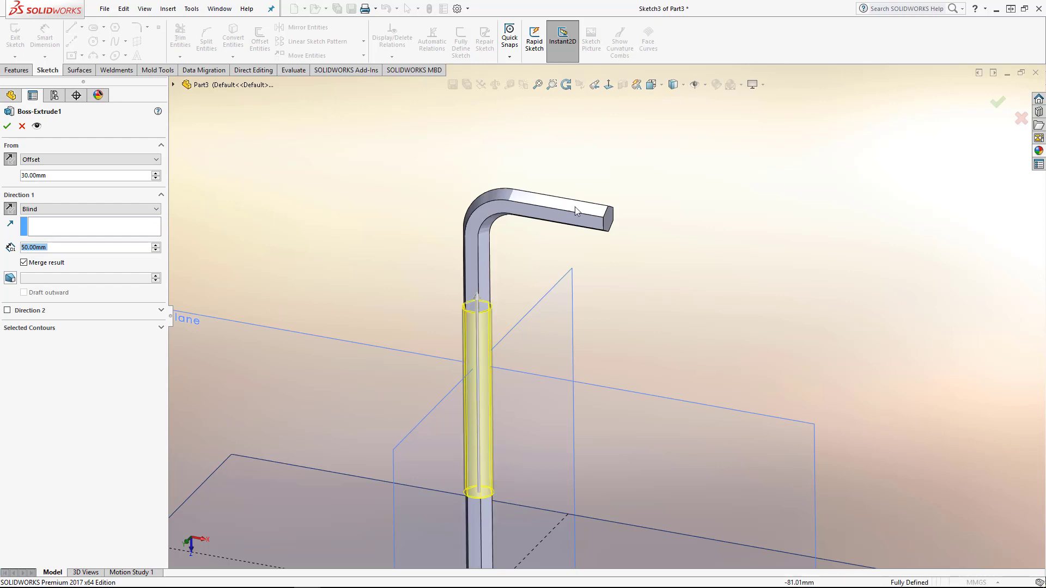
{"action": "left_click", "coordinate": [24, 262]}
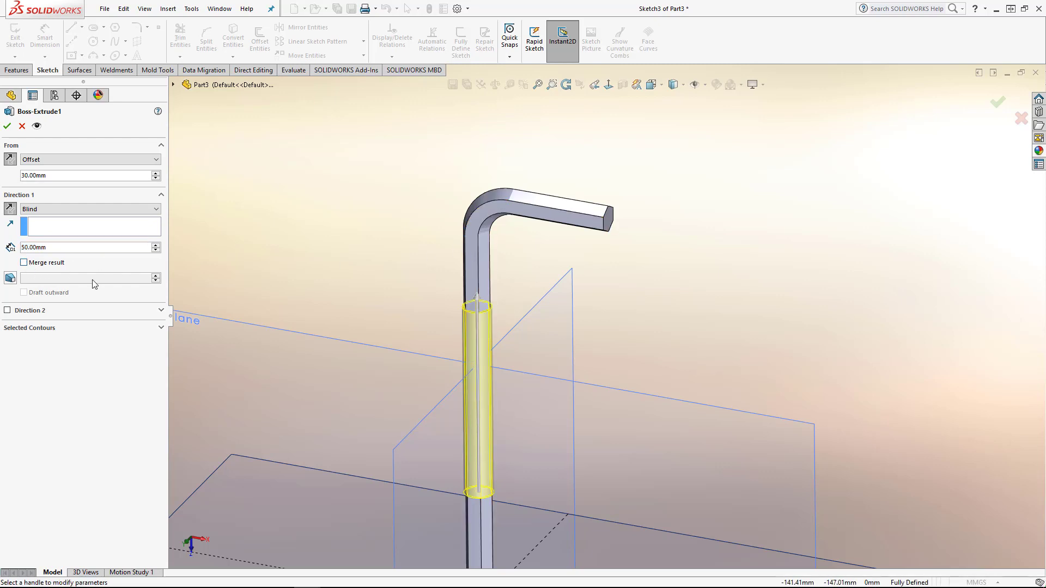
{"action": "left_click", "coordinate": [7, 127]}
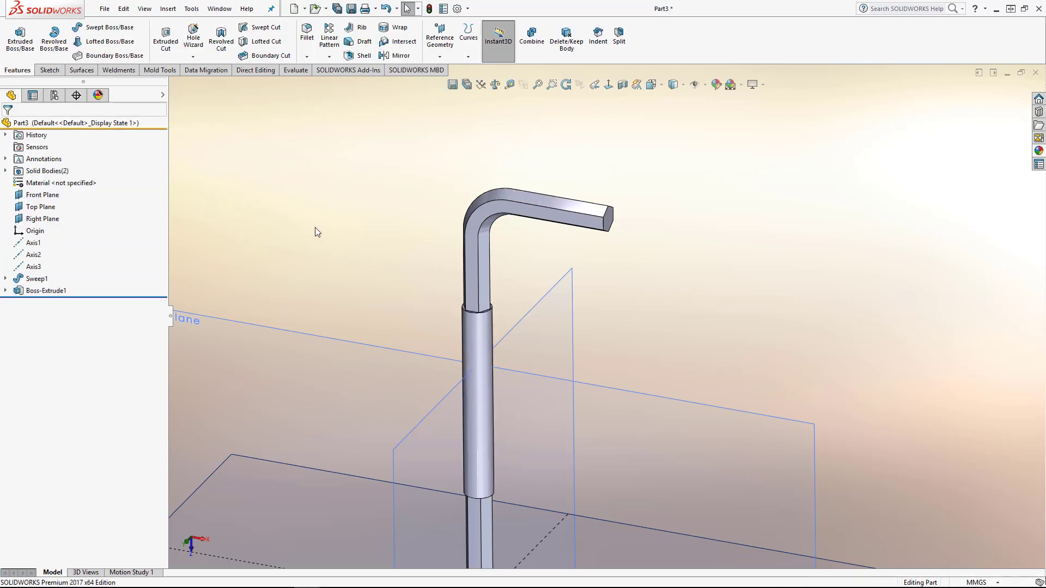
- List the part's solid bodies and highlight the swept hex key body
{"action": "scroll", "coordinate": [469, 315], "scroll_direction": "down", "scroll_amount": 3}
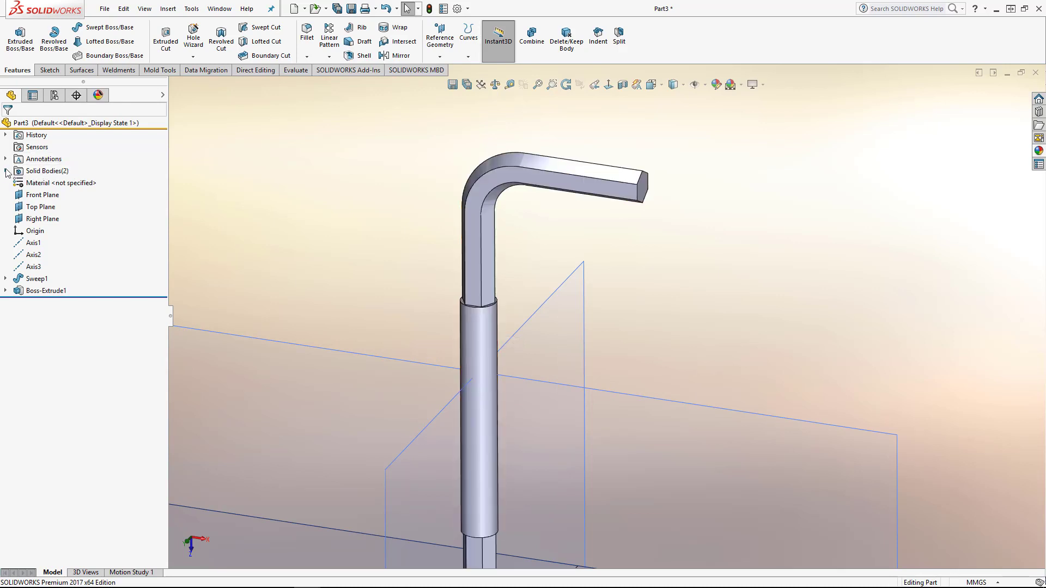
{"action": "left_click", "coordinate": [5, 171]}
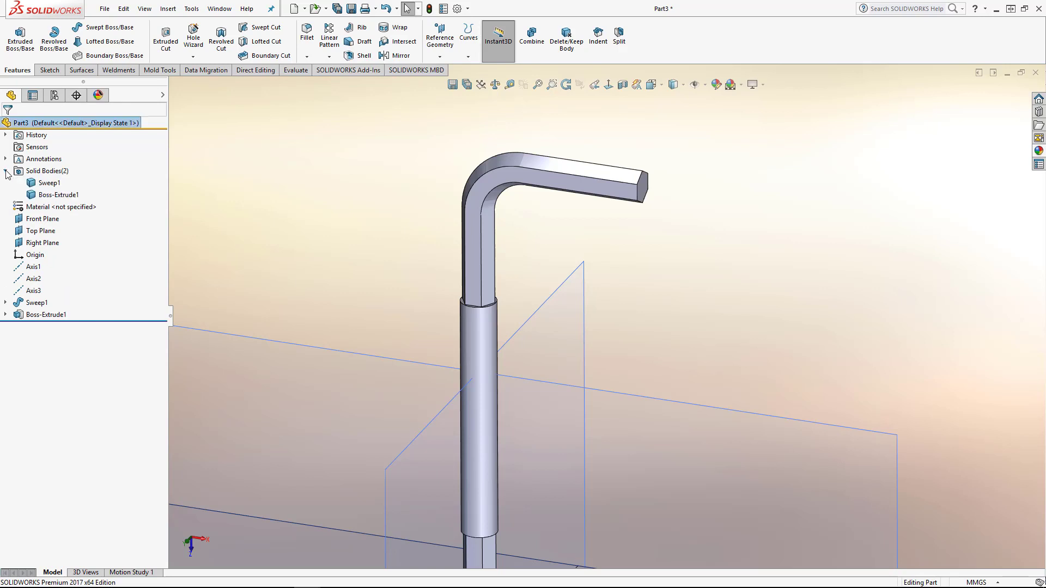
{"action": "left_click", "coordinate": [49, 183]}
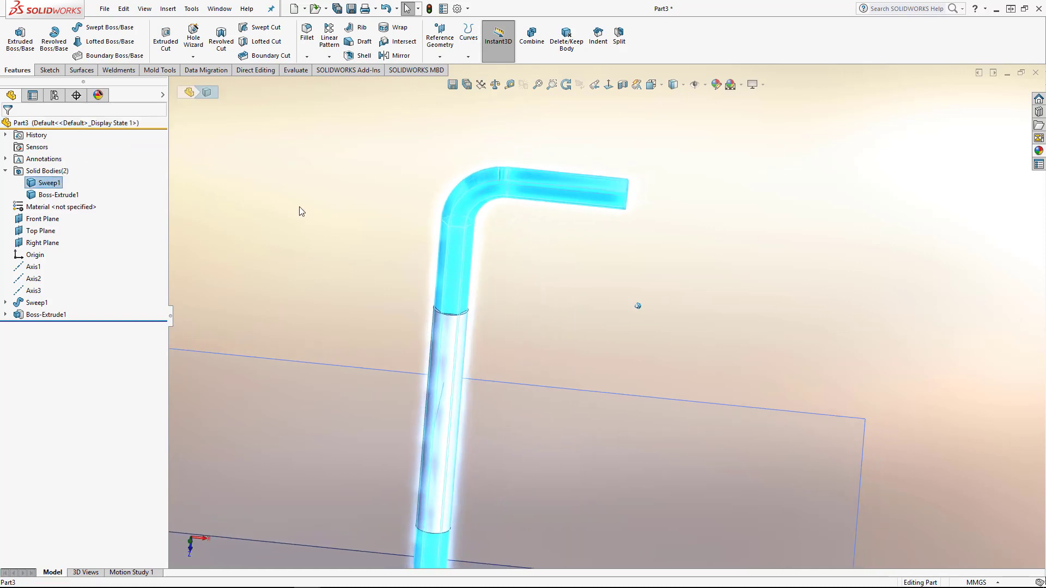
- Highlight the sleeve body and the swept hex key body in turn and examine them from several angles
{"action": "left_click", "coordinate": [332, 180]}
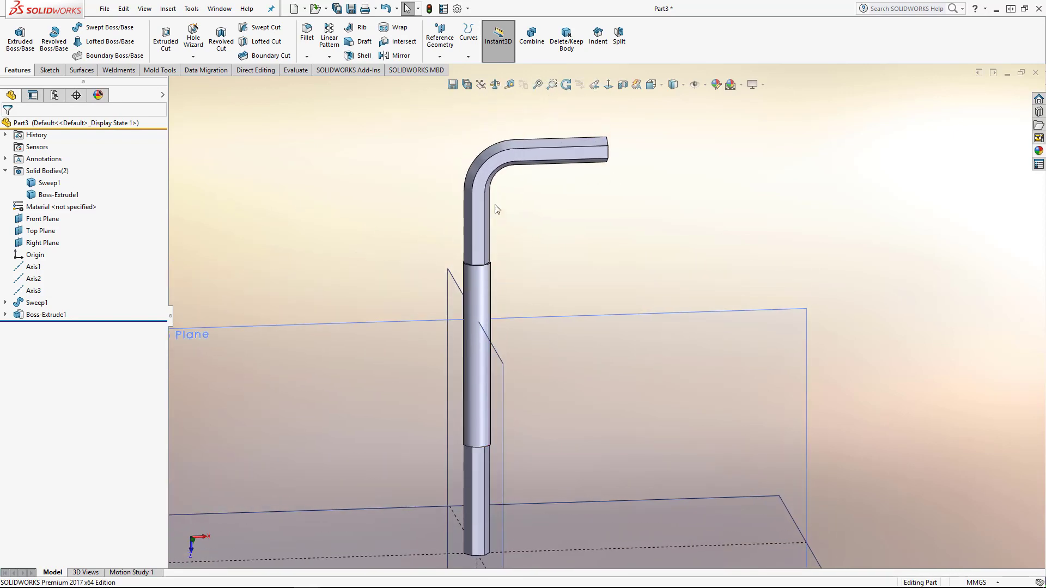
{"action": "left_click", "coordinate": [61, 196]}
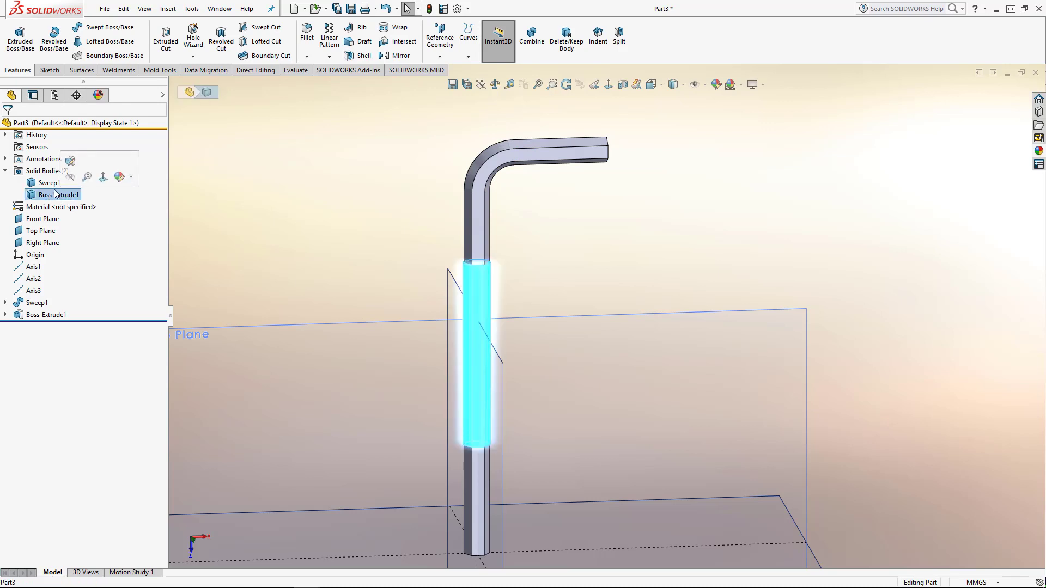
{"action": "middle_click_drag", "start_coordinate": [512, 295], "coordinate": [475, 283]}
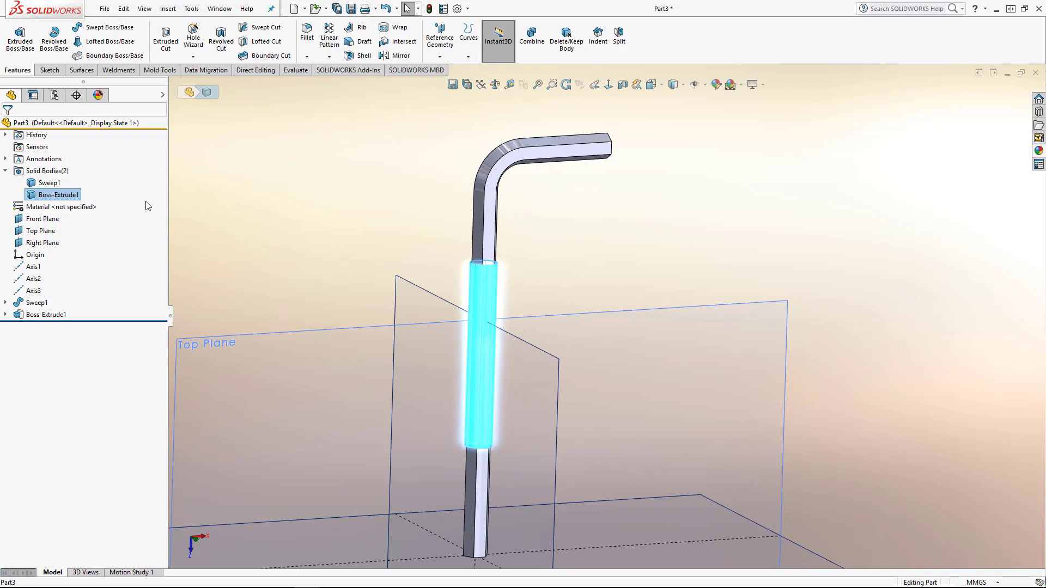
{"action": "left_click", "coordinate": [49, 183]}
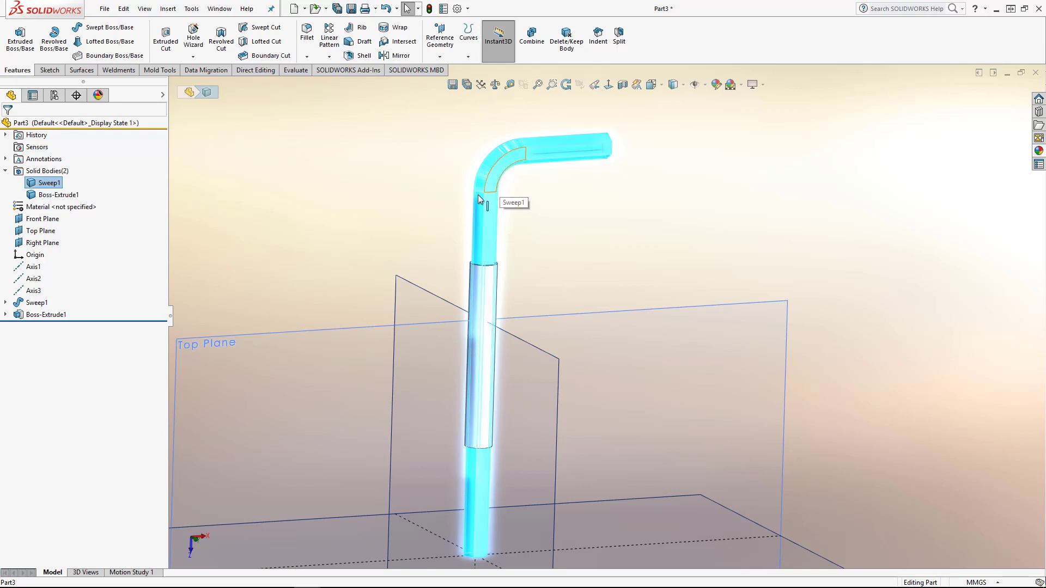
{"action": "left_click", "coordinate": [407, 233]}
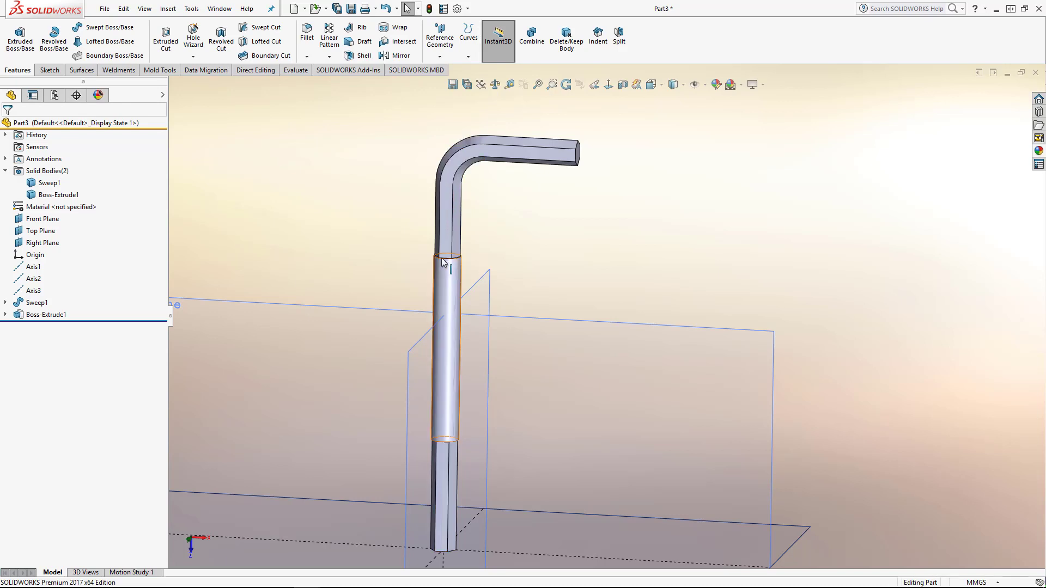
{"action": "middle_click_drag", "start_coordinate": [320, 221], "coordinate": [402, 264]}
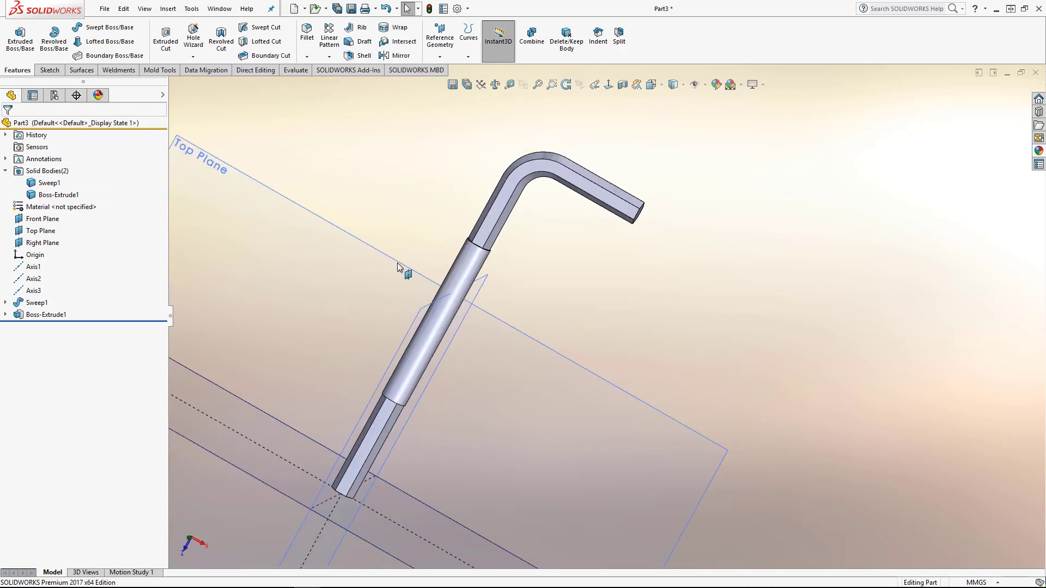
{"action": "mouse_move", "coordinate": [348, 234]}
{"action": "middle_mouse_down"}
{"action": "mouse_move", "coordinate": [387, 212]}
{"action": "mouse_move", "coordinate": [387, 201]}
{"action": "mouse_move", "coordinate": [371, 196]}
{"action": "mouse_move", "coordinate": [446, 288]}
{"action": "mouse_move", "coordinate": [435, 269]}
{"action": "mouse_move", "coordinate": [436, 285]}
{"action": "middle_mouse_up"}
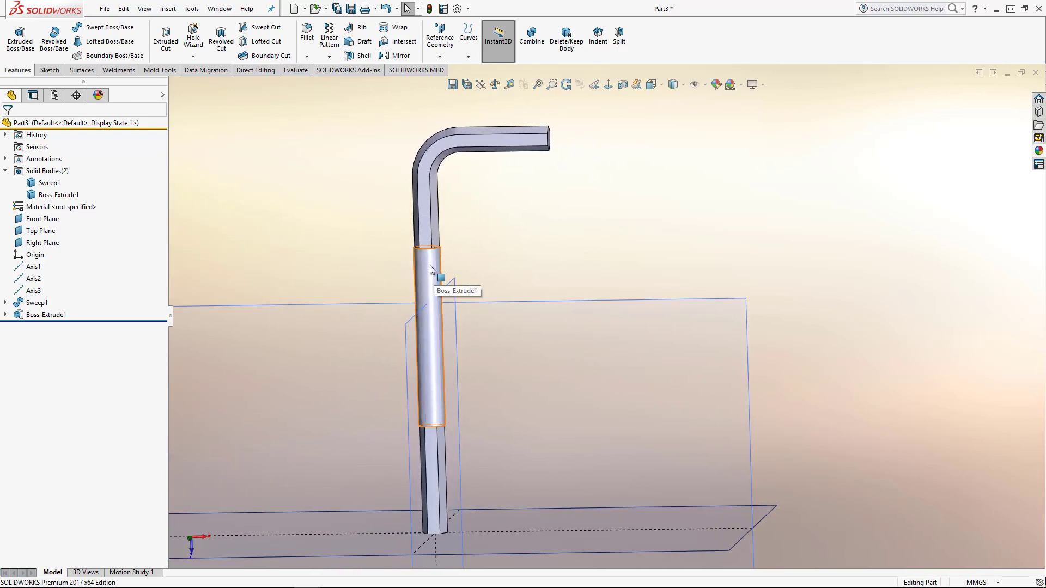
{"action": "middle_click_drag", "start_coordinate": [480, 246], "coordinate": [438, 263]}
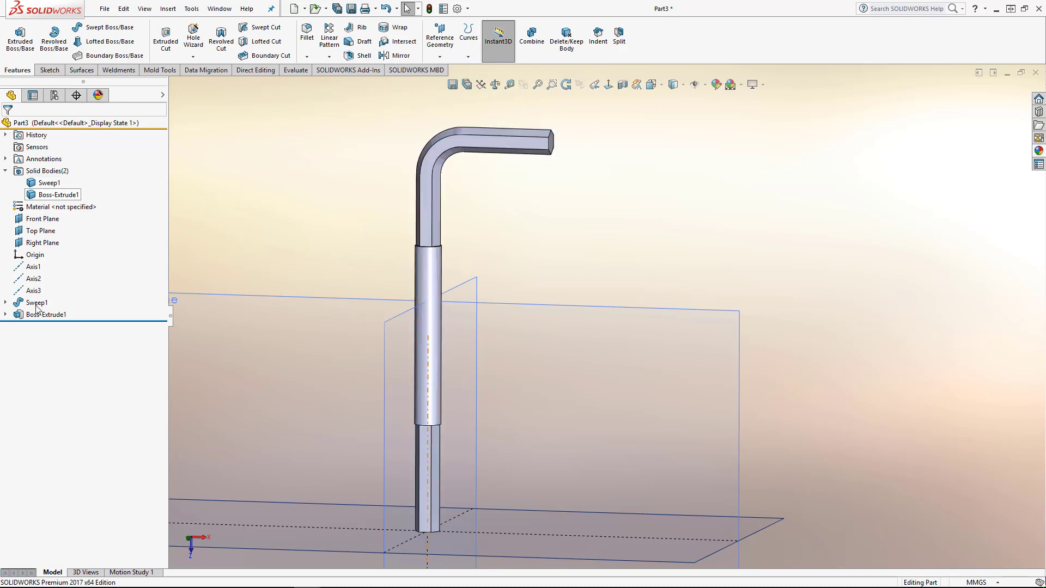
- Colour the sleeve body red (RGB 231, 22, 0) by editing the appearance of the body
{"action": "left_click", "coordinate": [57, 196]}
{"action": "right_click", "coordinate": [57, 196]}
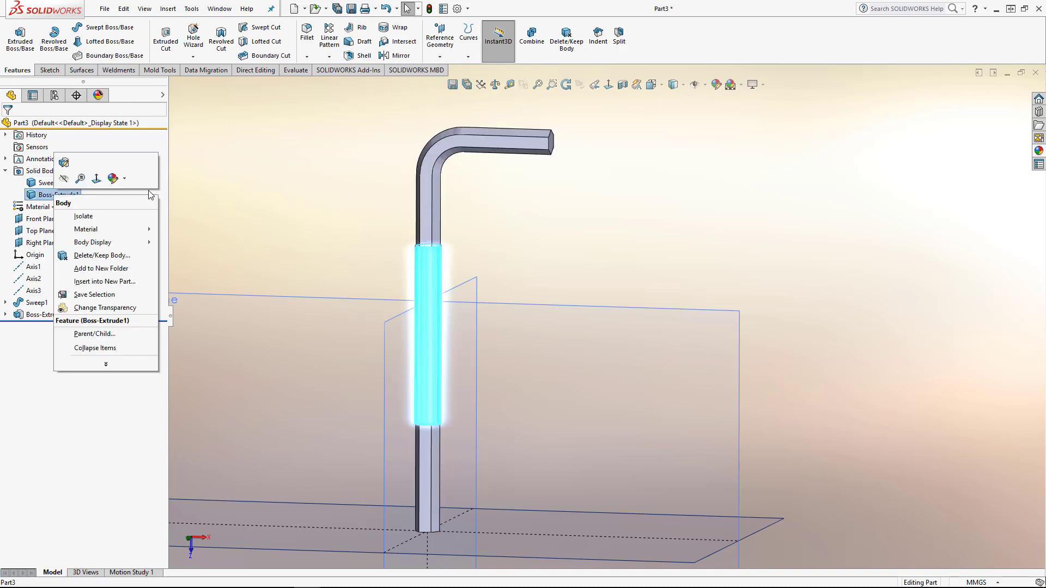
{"action": "left_click", "coordinate": [125, 181]}
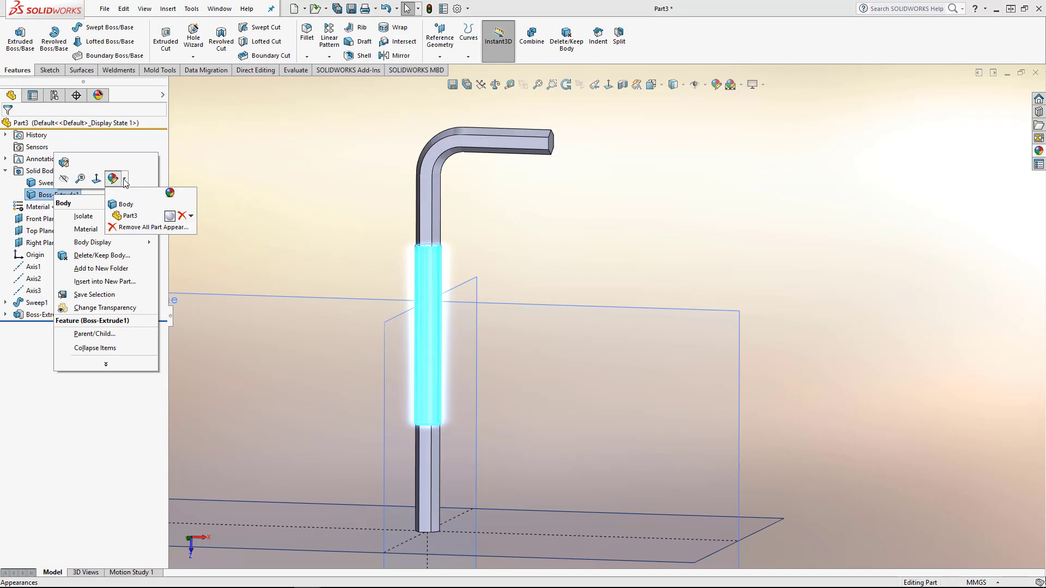
{"action": "left_click", "coordinate": [125, 205]}
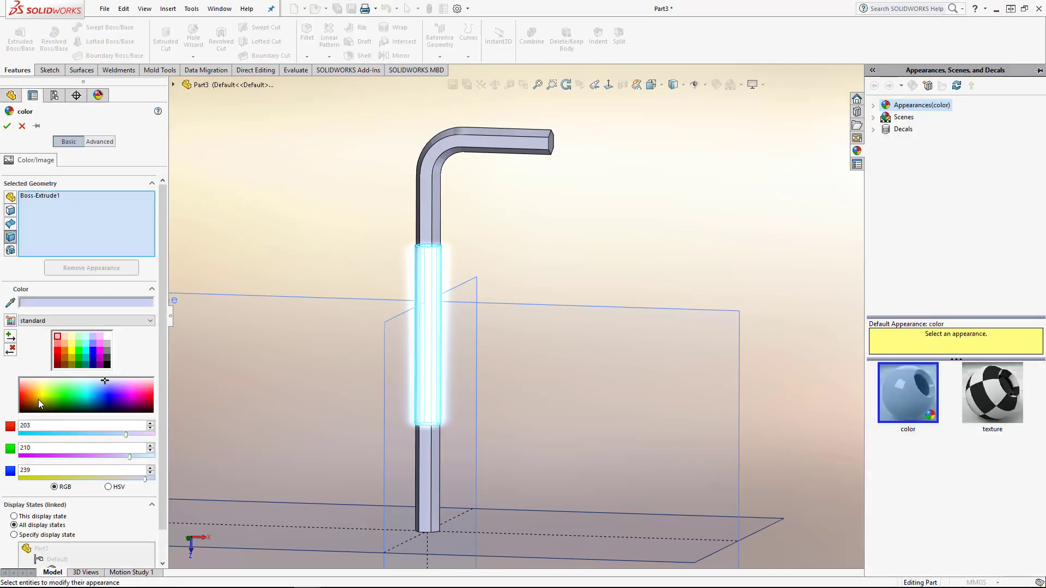
{"action": "left_click", "coordinate": [22, 396]}
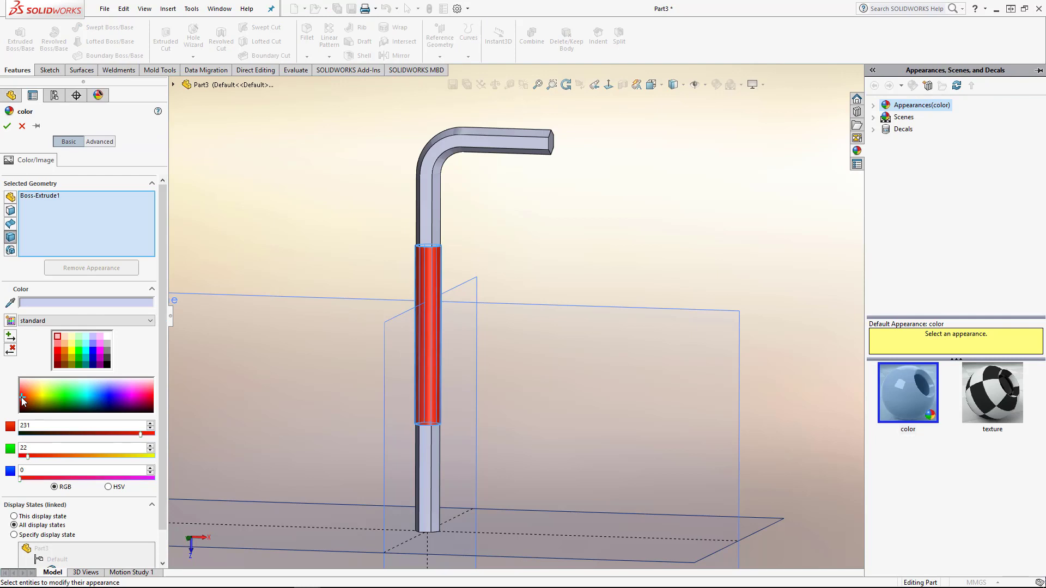
{"action": "left_click", "coordinate": [7, 126]}
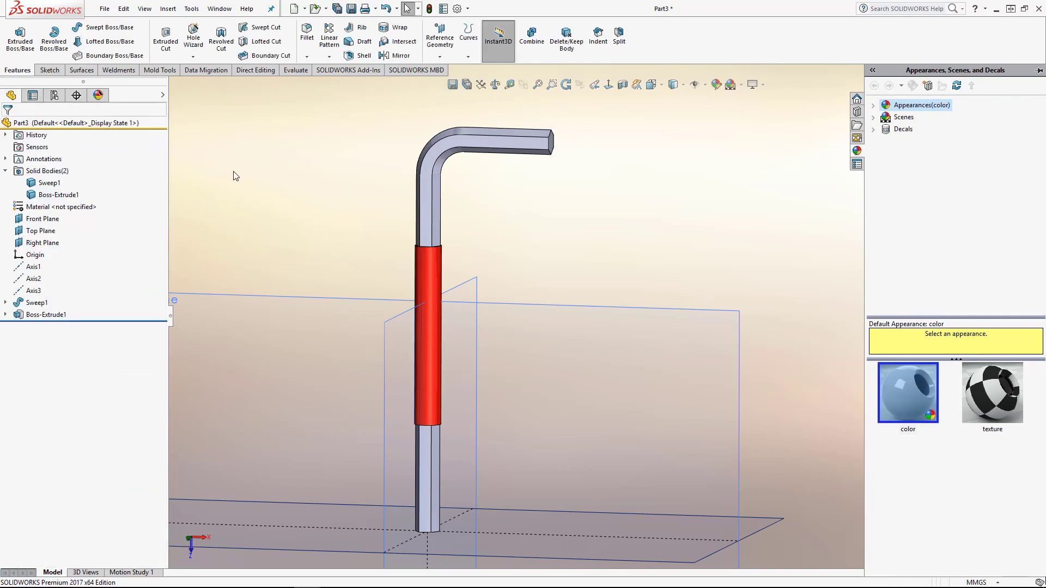
- Apply a cast steel appearance from the Metal appearance library to the whole swept hex key body
{"action": "left_click", "coordinate": [439, 154]}
{"action": "left_click", "coordinate": [1038, 151]}
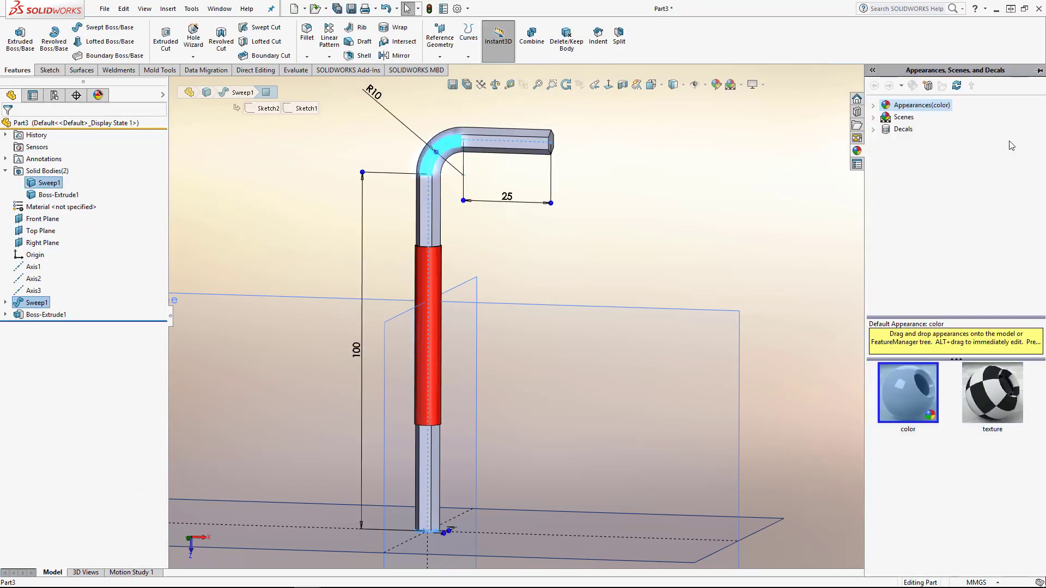
{"action": "left_click", "coordinate": [873, 106]}
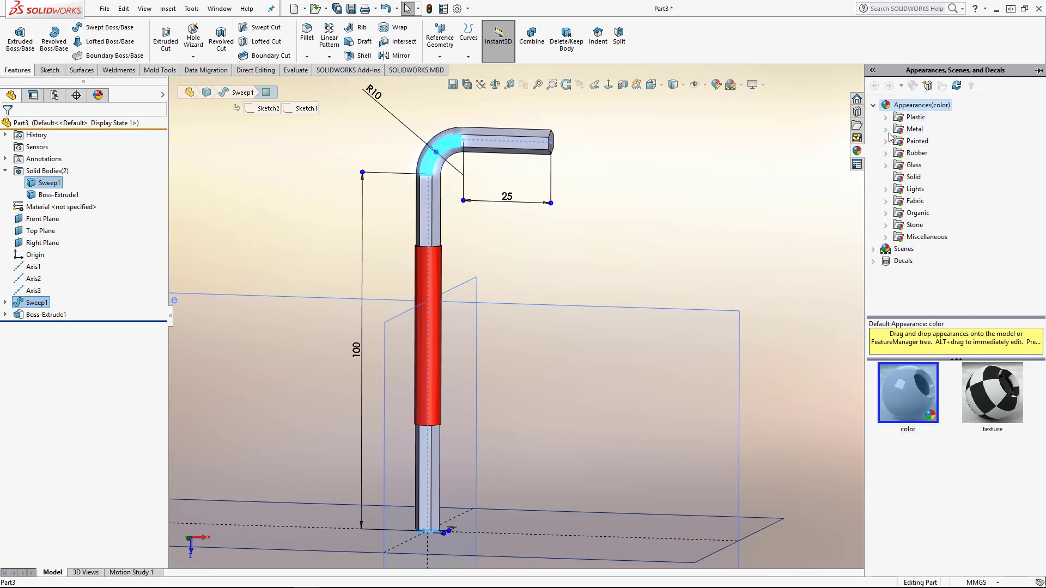
{"action": "left_click", "coordinate": [886, 130]}
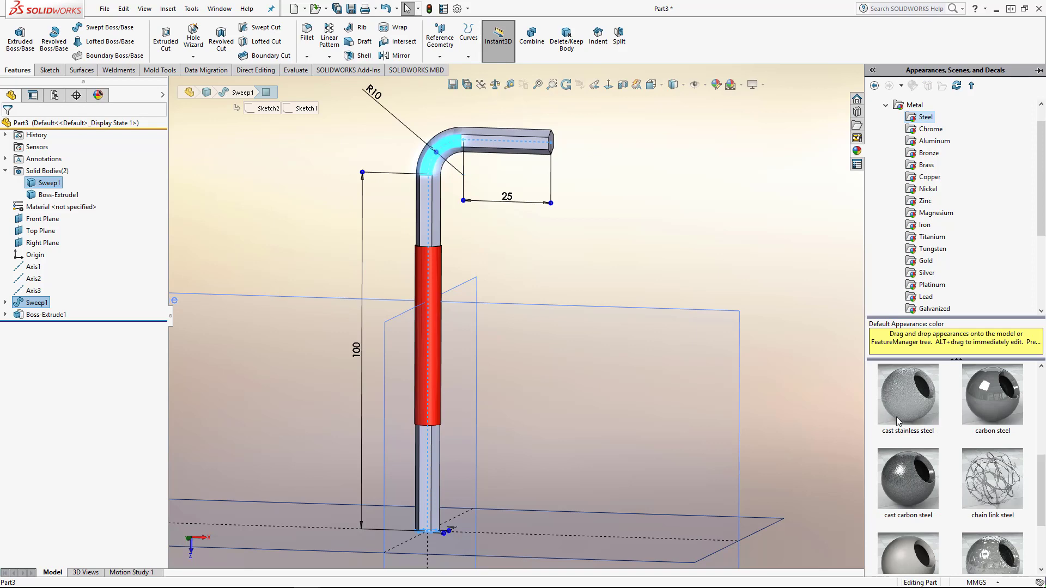
{"action": "left_click_drag", "start_coordinate": [905, 476], "coordinate": [424, 194]}
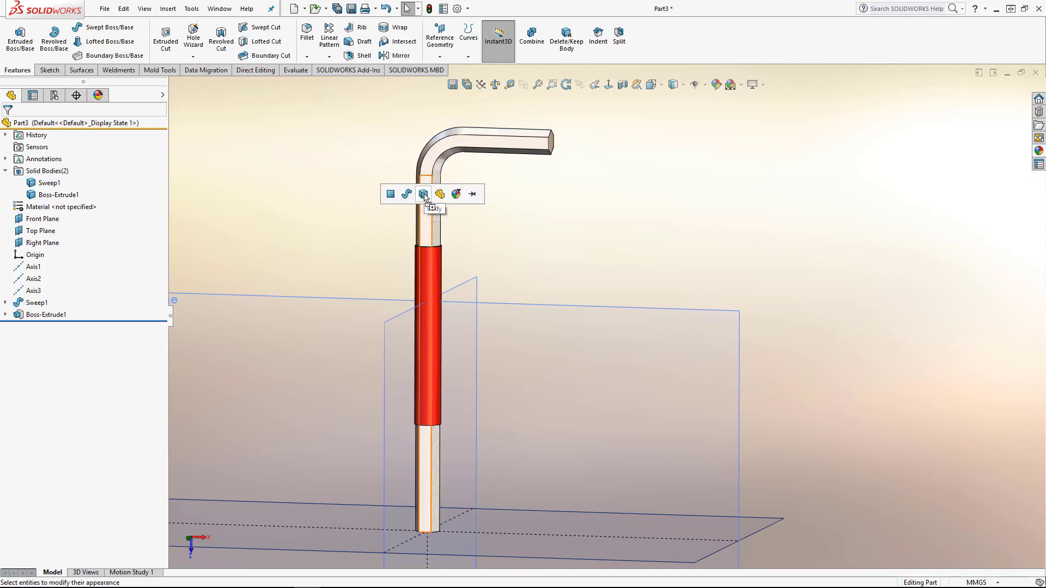
{"action": "left_click", "coordinate": [424, 194]}
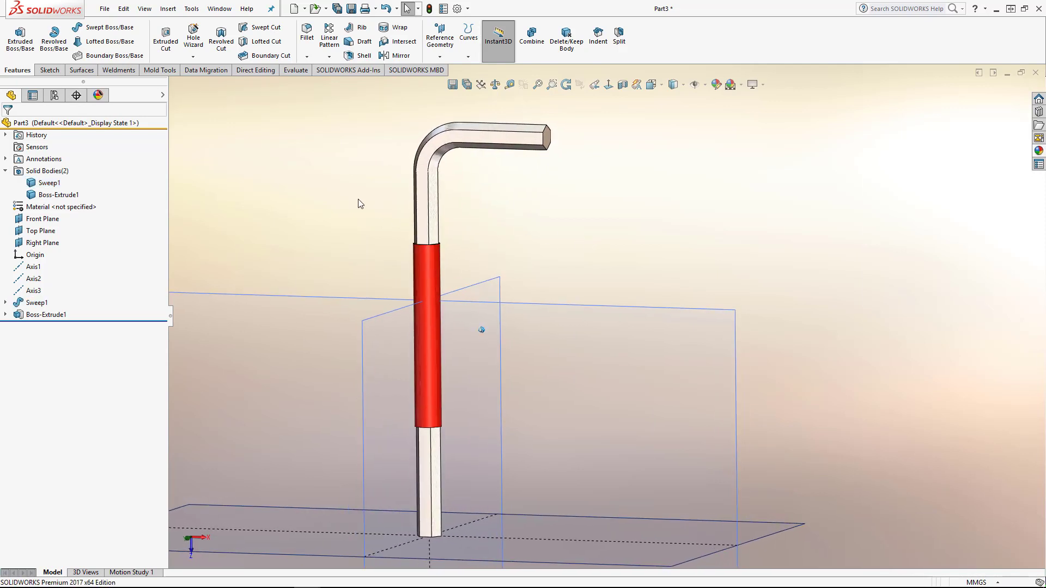
- Display the dimensions of the hex key sweep and examine the hexagon profile at the shaft's lower end
{"action": "middle_click_drag", "start_coordinate": [290, 219], "coordinate": [285, 219]}
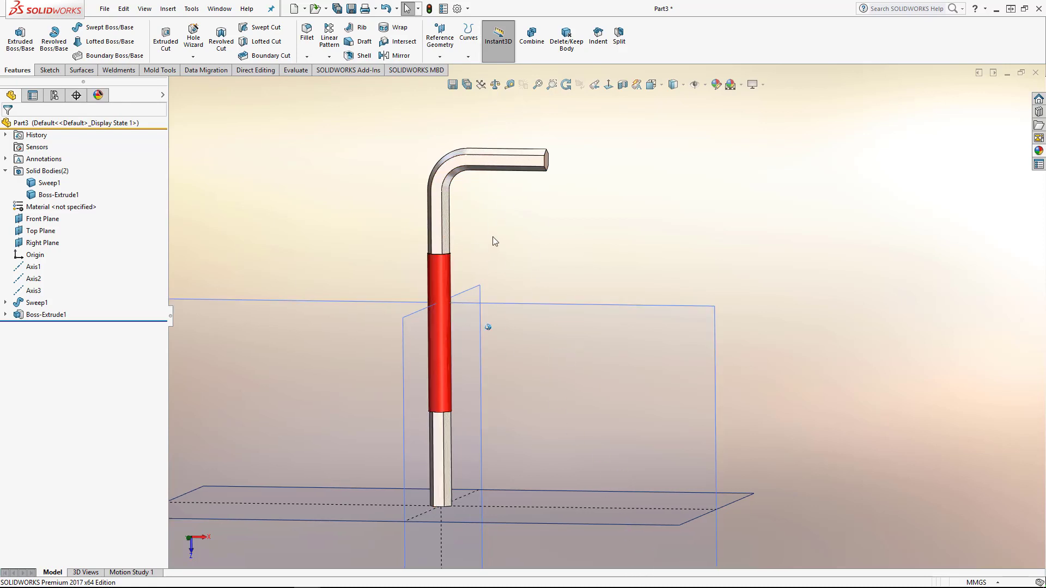
{"action": "left_click", "coordinate": [514, 159]}
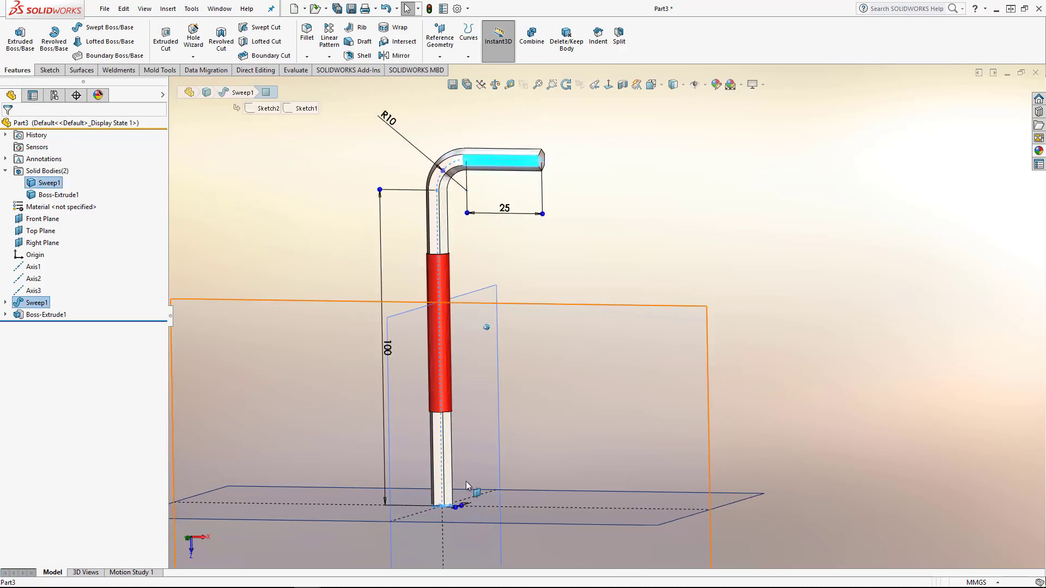
{"action": "scroll", "coordinate": [463, 479], "scroll_direction": "down", "scroll_amount": 8}
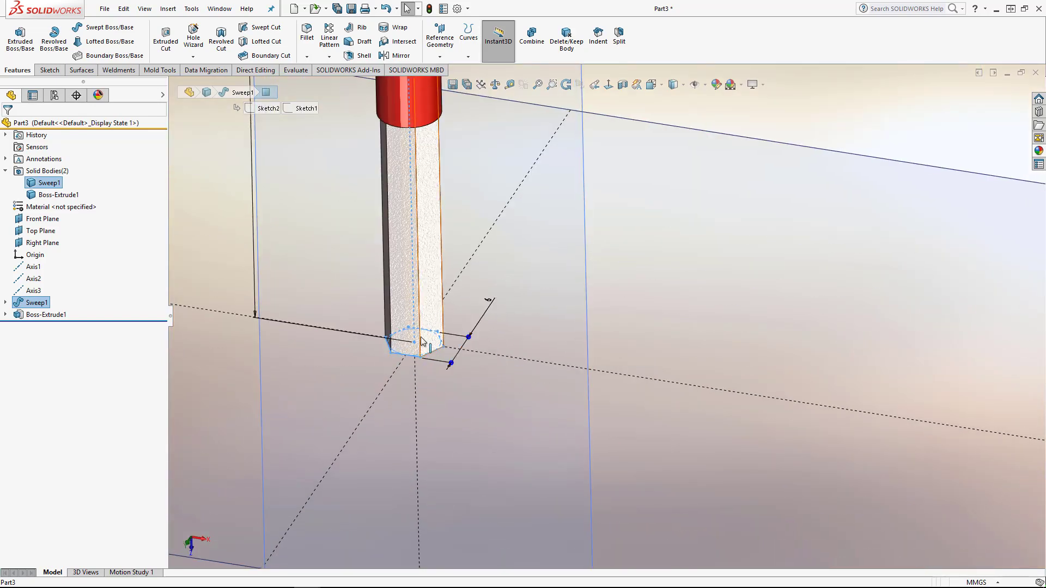
{"action": "scroll", "coordinate": [536, 333], "scroll_direction": "up", "scroll_amount": 5}
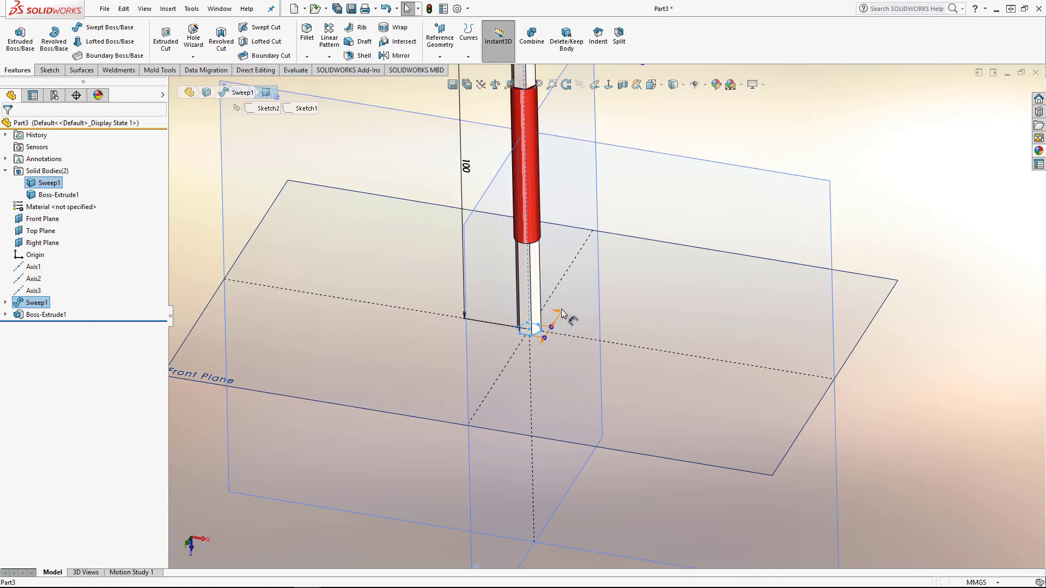
{"action": "scroll", "coordinate": [520, 343], "scroll_direction": "up", "scroll_amount": 6}
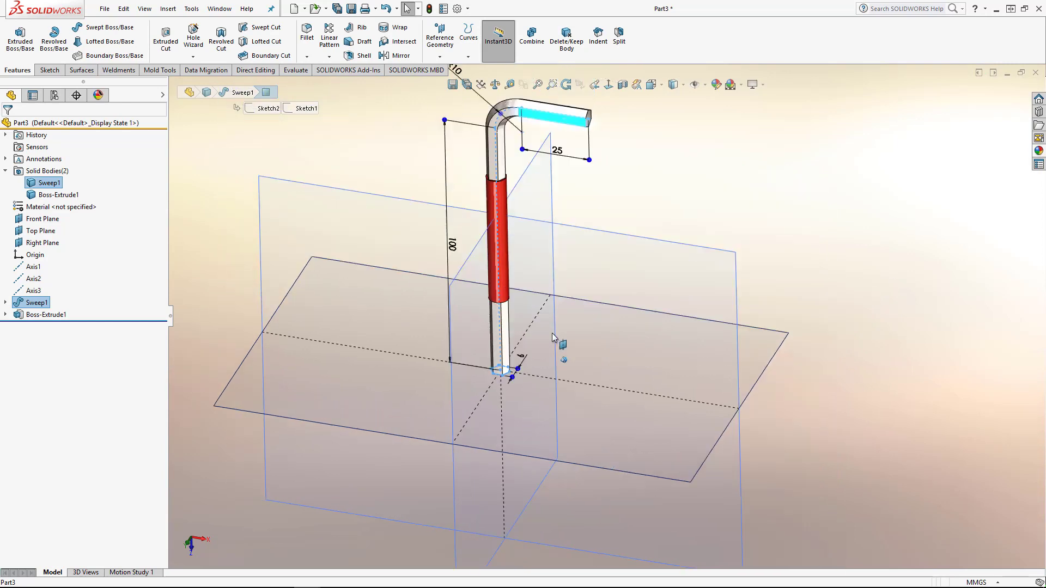
{"action": "left_click", "coordinate": [496, 280]}
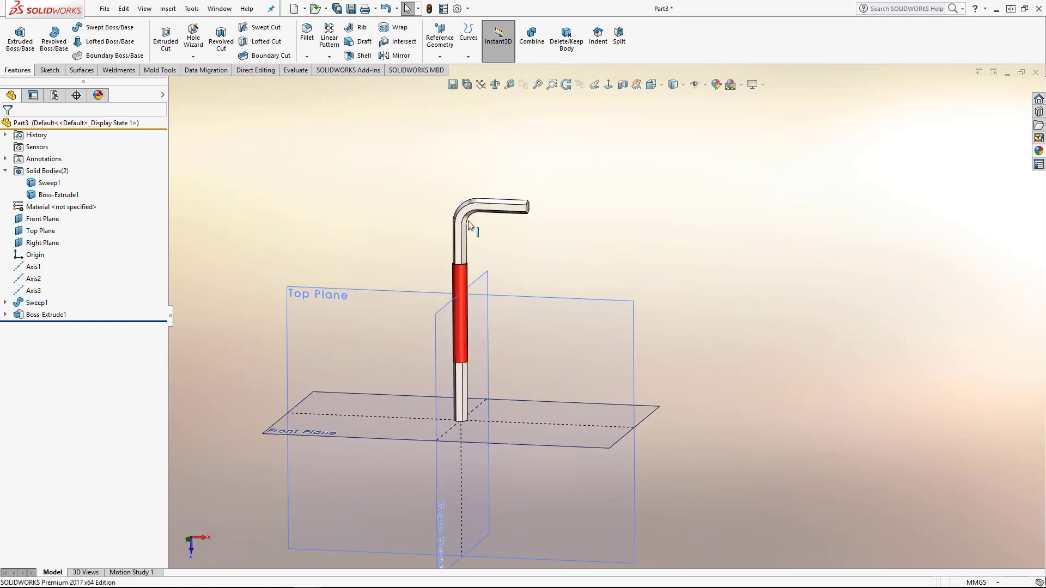
{"action": "left_click", "coordinate": [104, 9]}
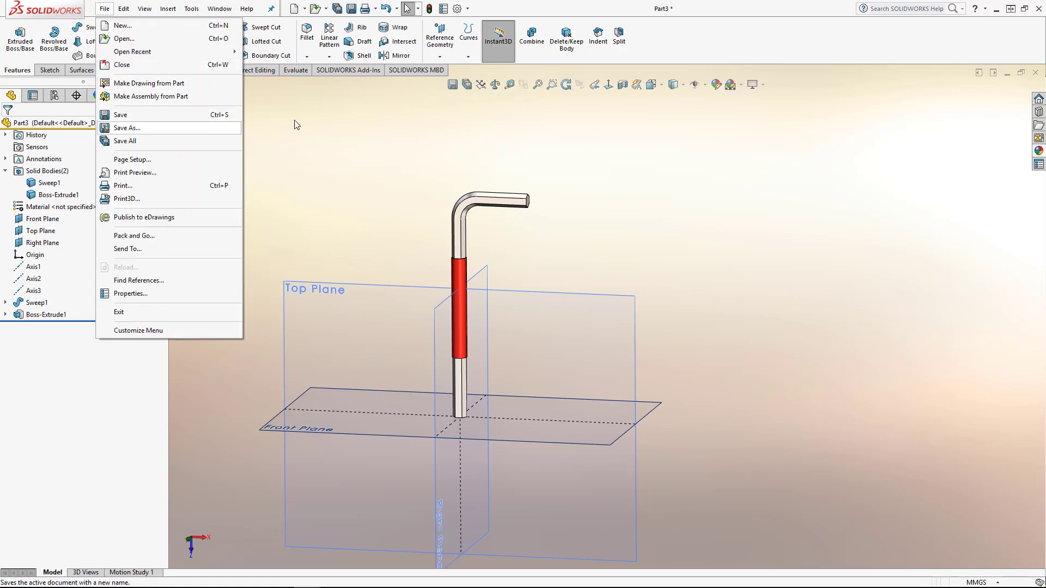
{"action": "left_click", "coordinate": [419, 166]}
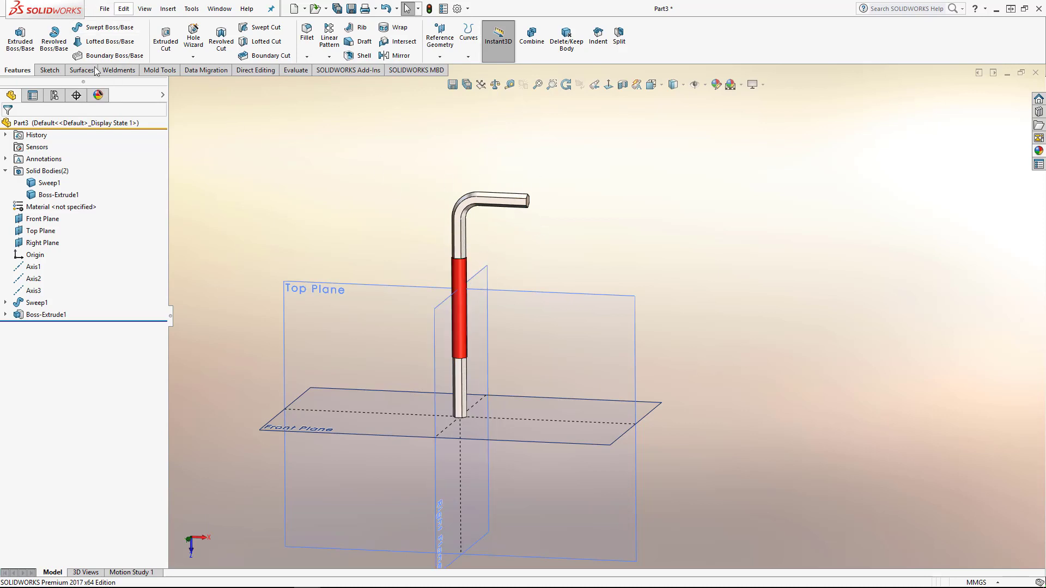
{"action": "left_click", "coordinate": [104, 8]}
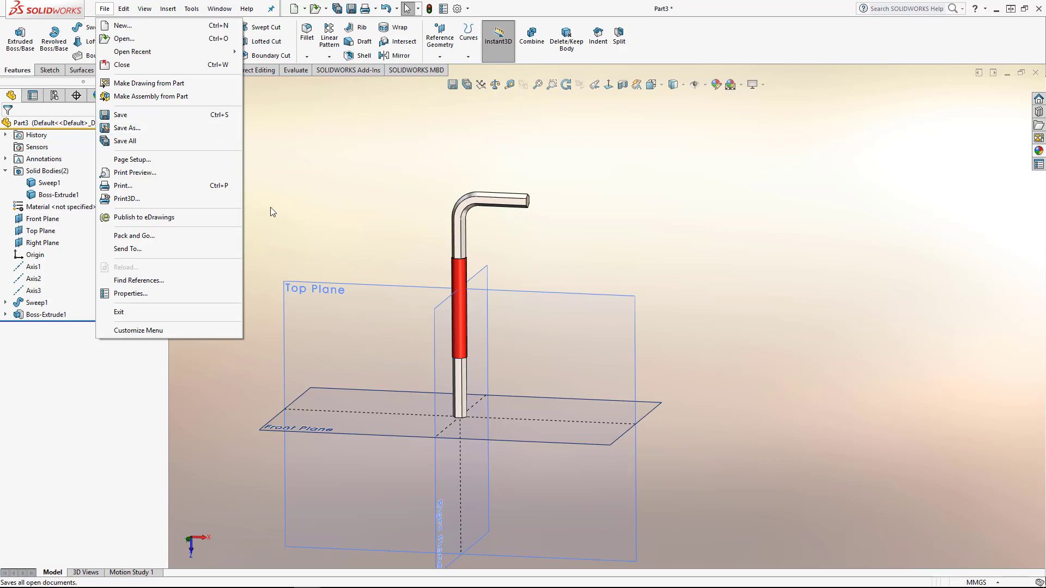
{"action": "left_click", "coordinate": [384, 250]}
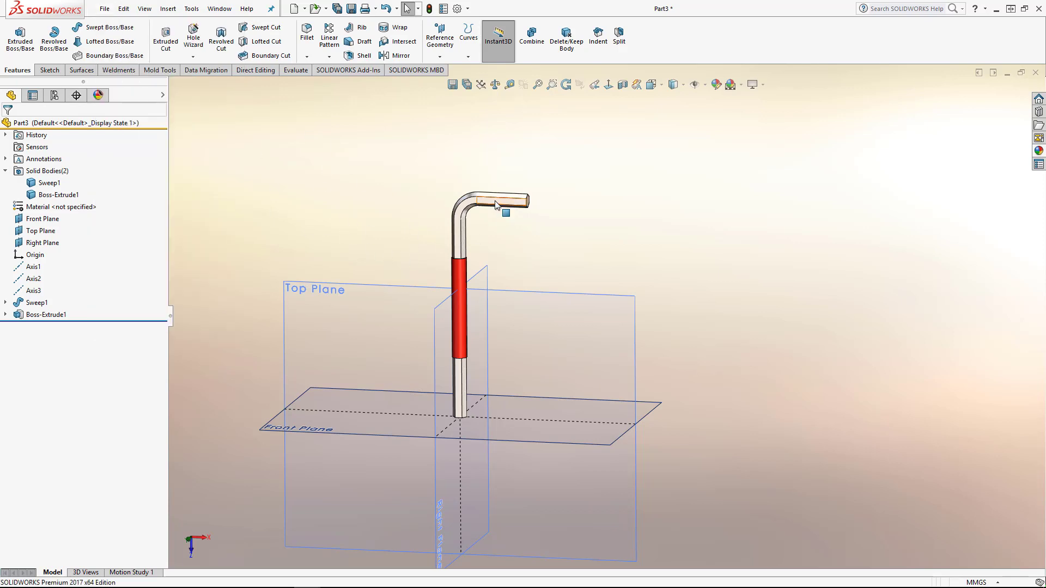
- Set the size of the hex key's hexagonal profile to 5 mm and check the updated model
{"action": "scroll", "coordinate": [511, 228], "scroll_direction": "down", "scroll_amount": 2}
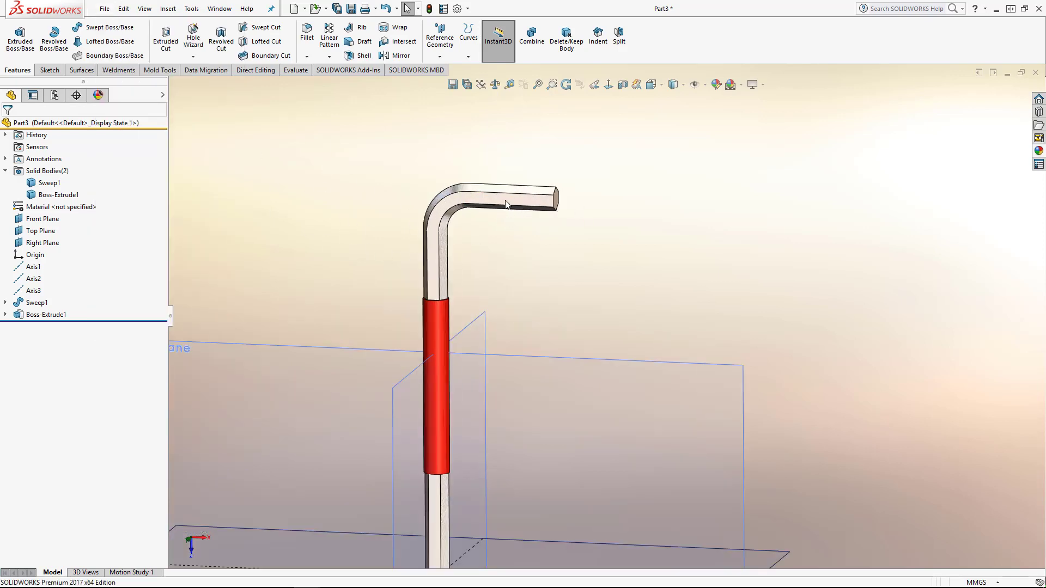
{"action": "left_click", "coordinate": [506, 204]}
{"action": "scroll", "coordinate": [487, 381], "scroll_direction": "up", "scroll_amount": 2}
{"action": "scroll", "coordinate": [531, 411], "scroll_direction": "down", "scroll_amount": 6}
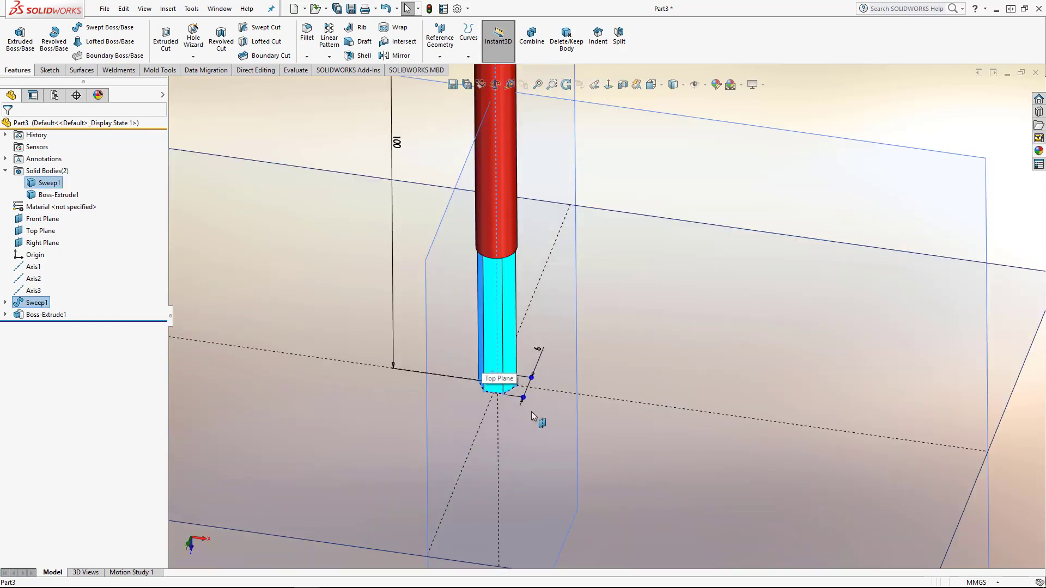
{"action": "left_click", "coordinate": [556, 307]}
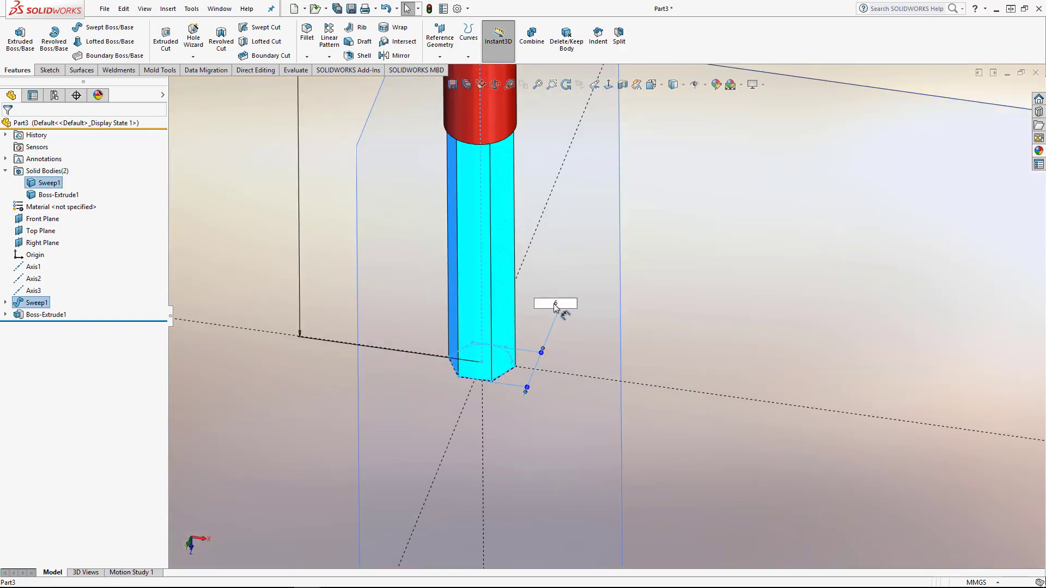
{"action": "type", "text": "5"}
{"action": "key", "text": "Return"}
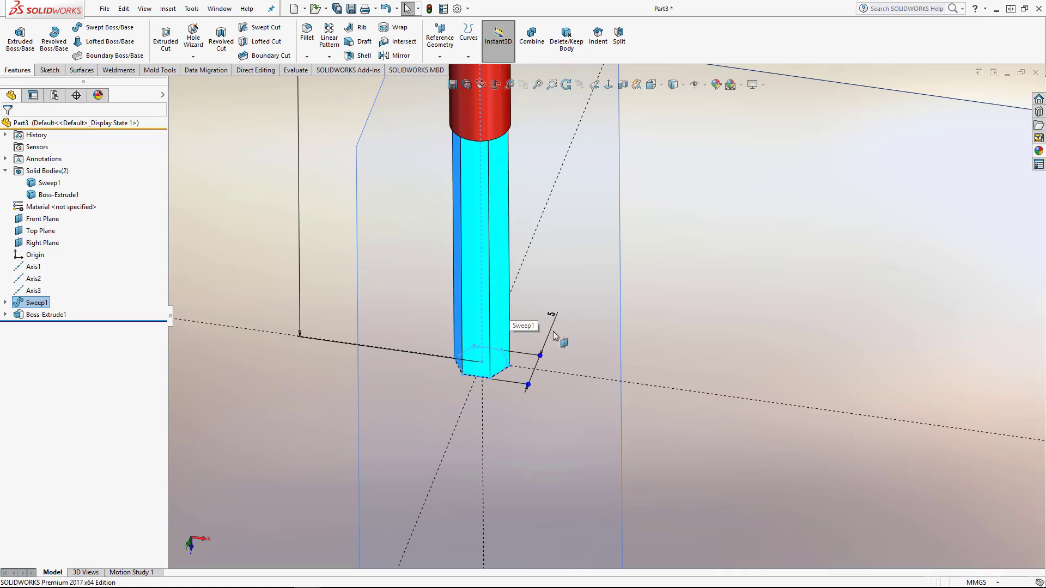
{"action": "scroll", "coordinate": [555, 359], "scroll_direction": "up", "scroll_amount": 6}
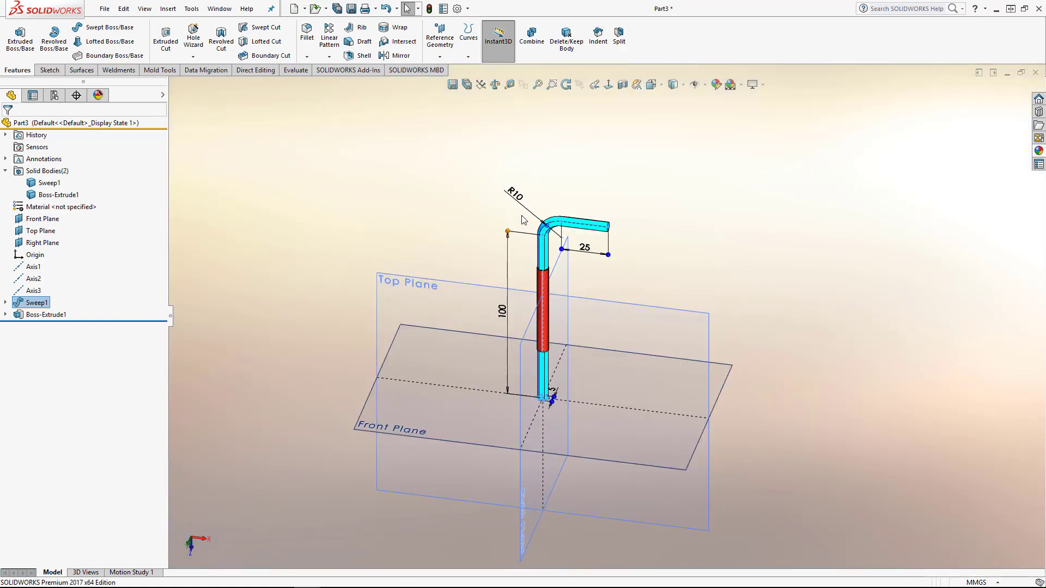
{"action": "middle_click_drag", "start_coordinate": [646, 224], "coordinate": [582, 246]}
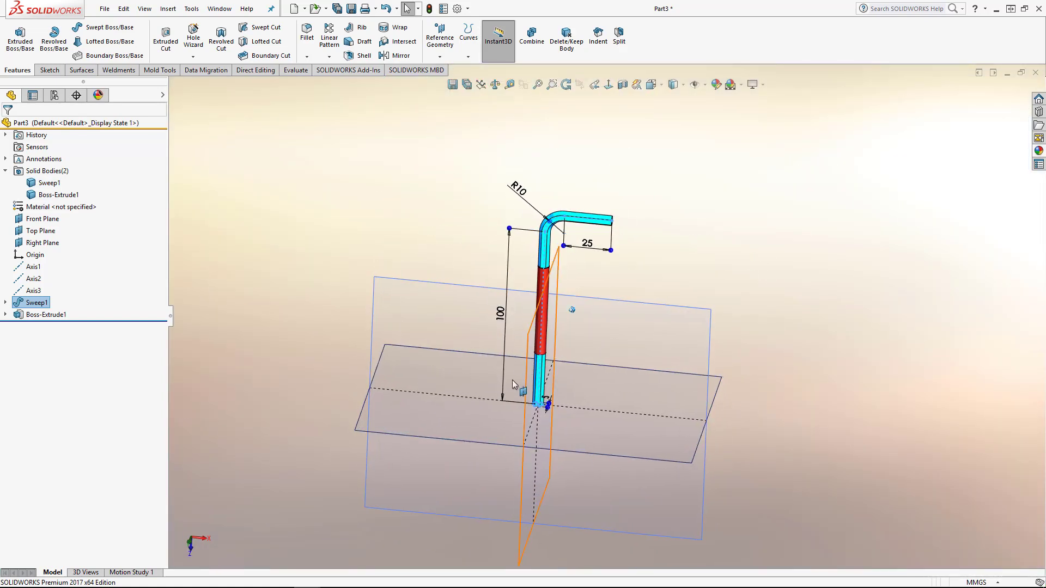
{"action": "middle_click_drag", "start_coordinate": [513, 381], "coordinate": [522, 366]}
{"action": "middle_click_drag", "start_coordinate": [536, 283], "coordinate": [509, 277]}
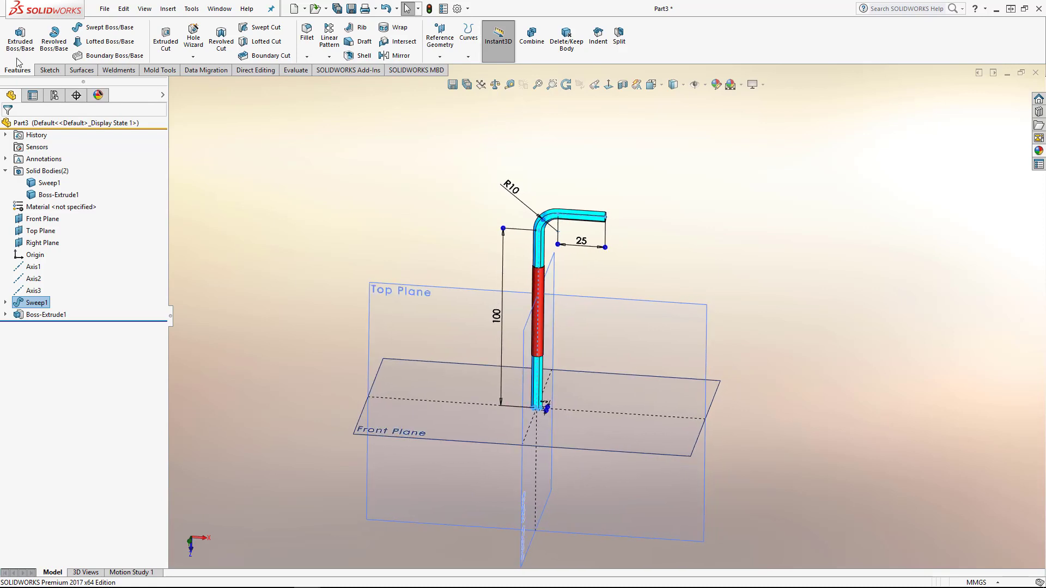
- Undo the last dimension change to the hex key's hexagonal profile
{"action": "left_click", "coordinate": [104, 10]}
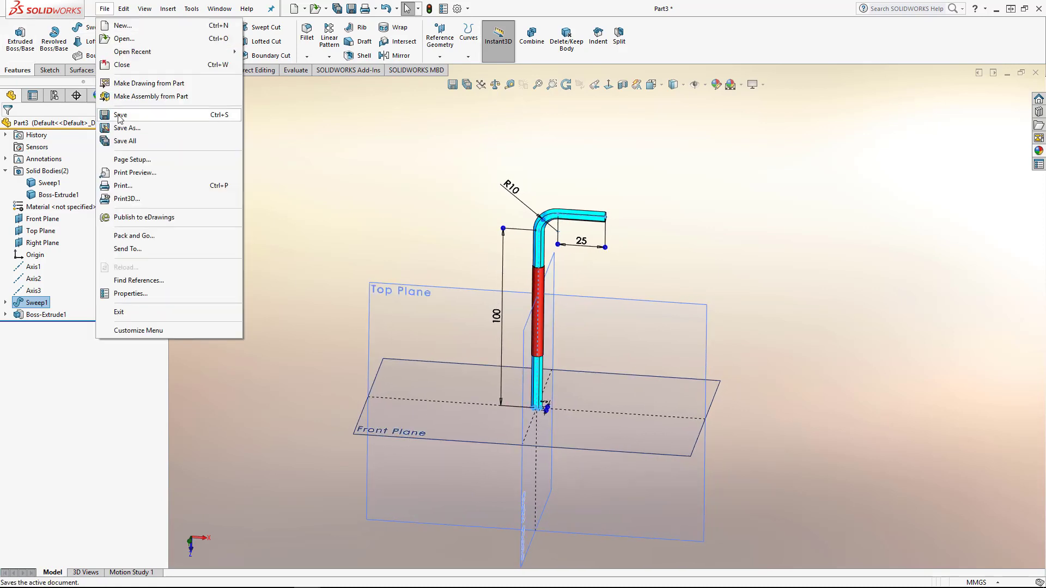
{"action": "left_click", "coordinate": [462, 195]}
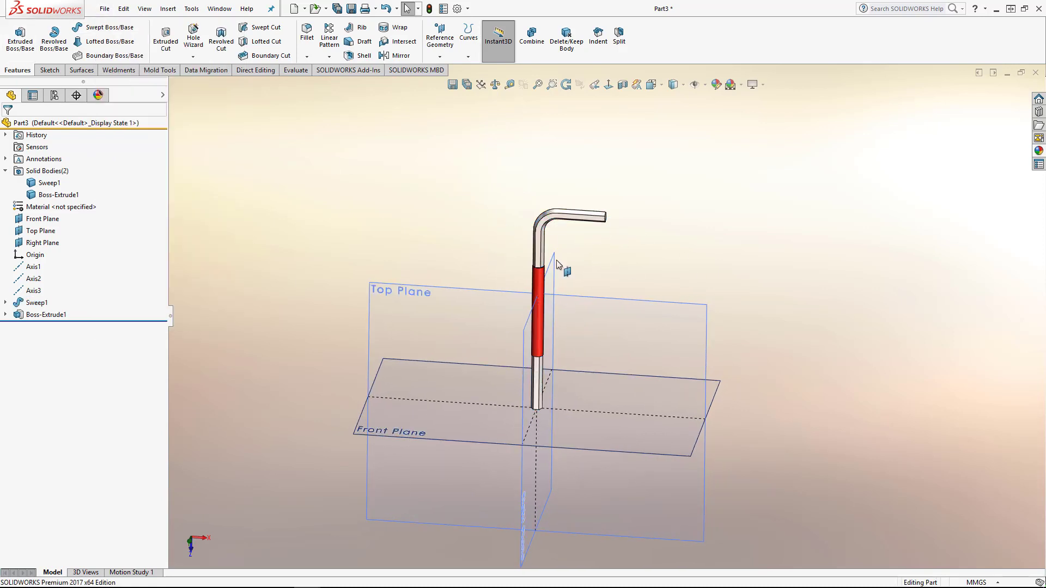
{"action": "middle_click_drag", "start_coordinate": [444, 222], "coordinate": [388, 161]}
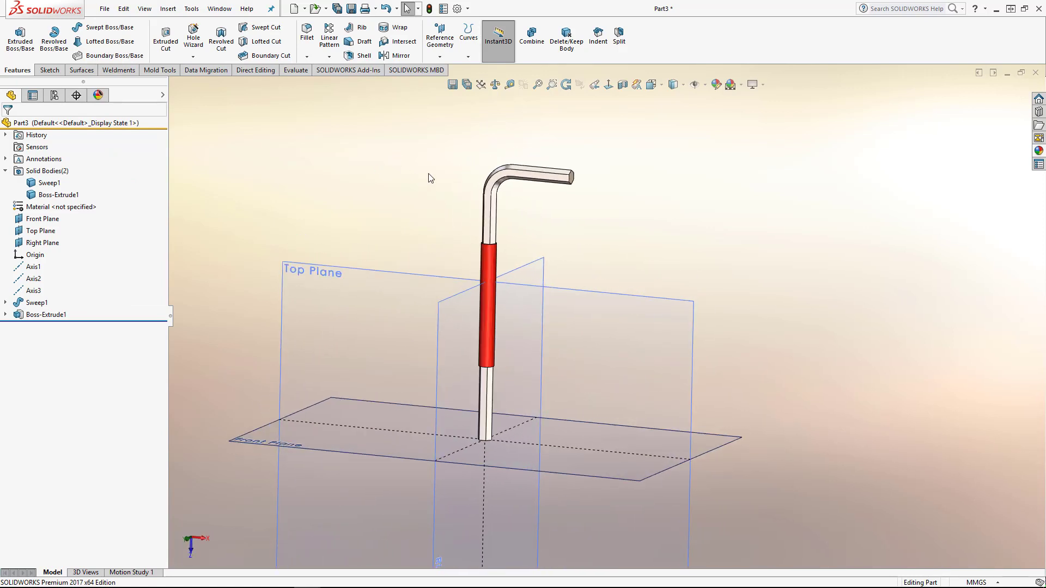
{"action": "left_click", "coordinate": [124, 10]}
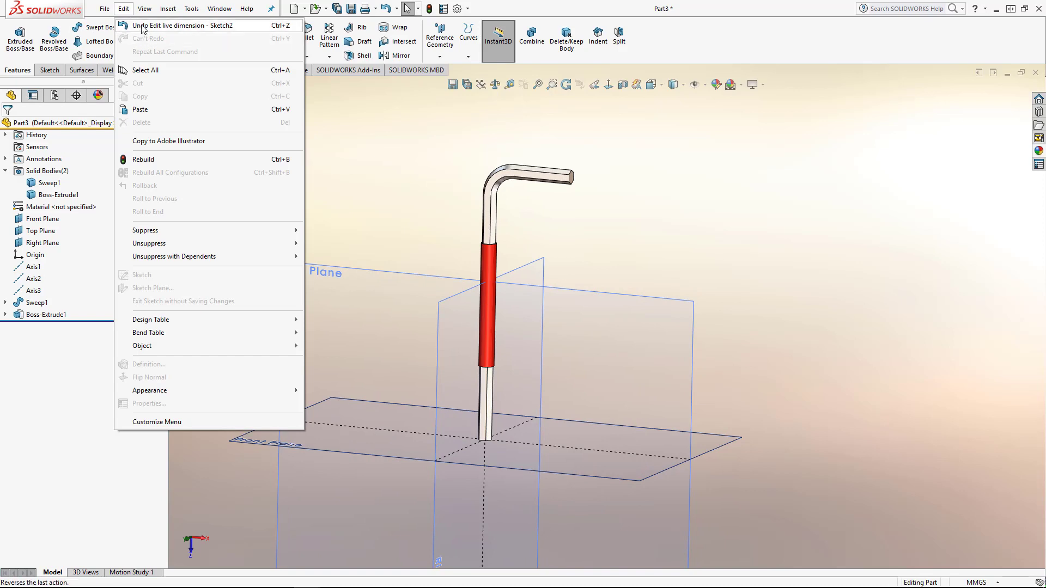
{"action": "left_click", "coordinate": [140, 25]}
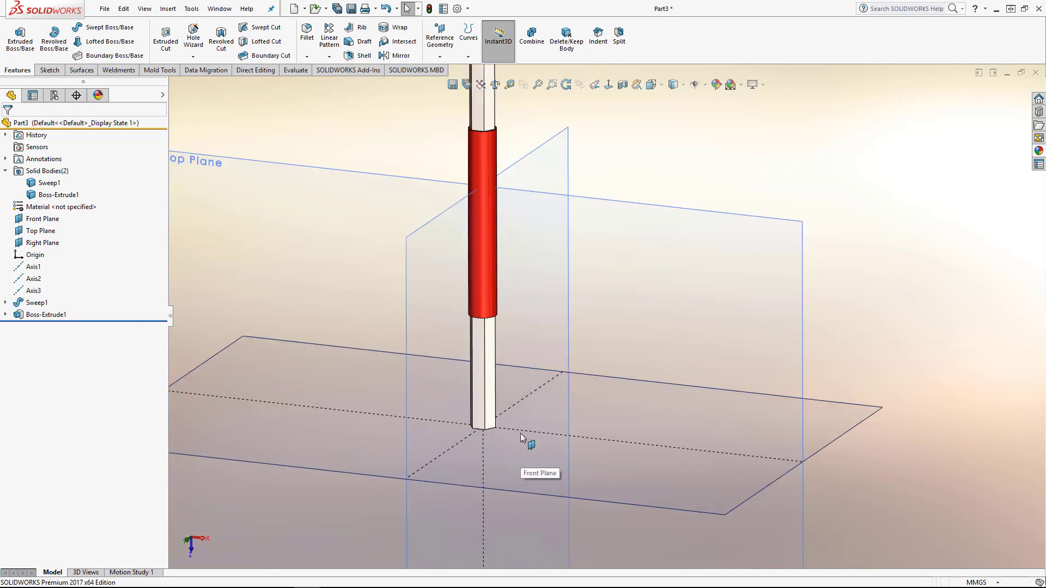
{"action": "key", "text": "f"}
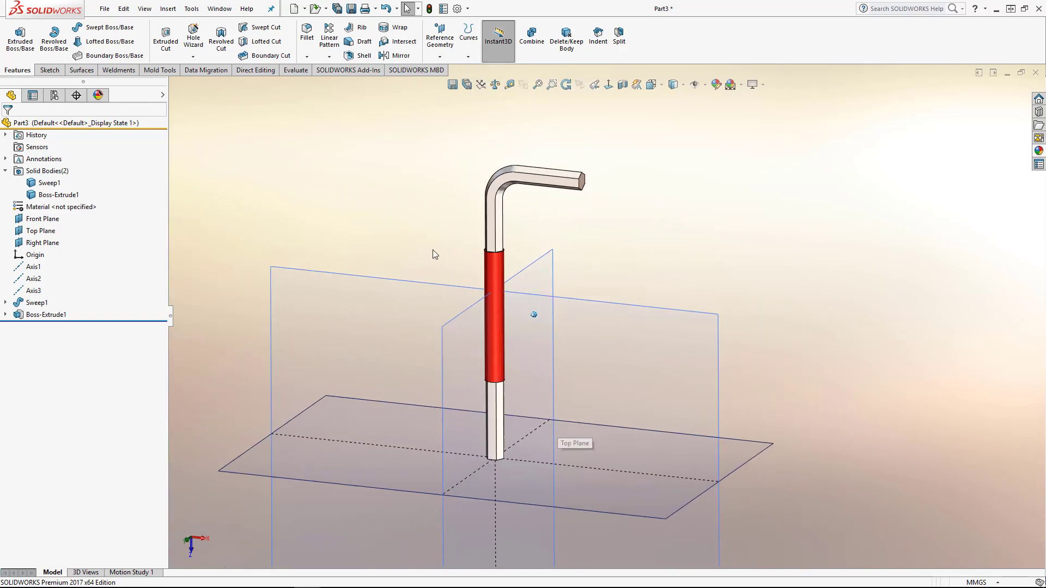
- Rename the part's Default configuration as 6mm
{"action": "left_click", "coordinate": [54, 96]}
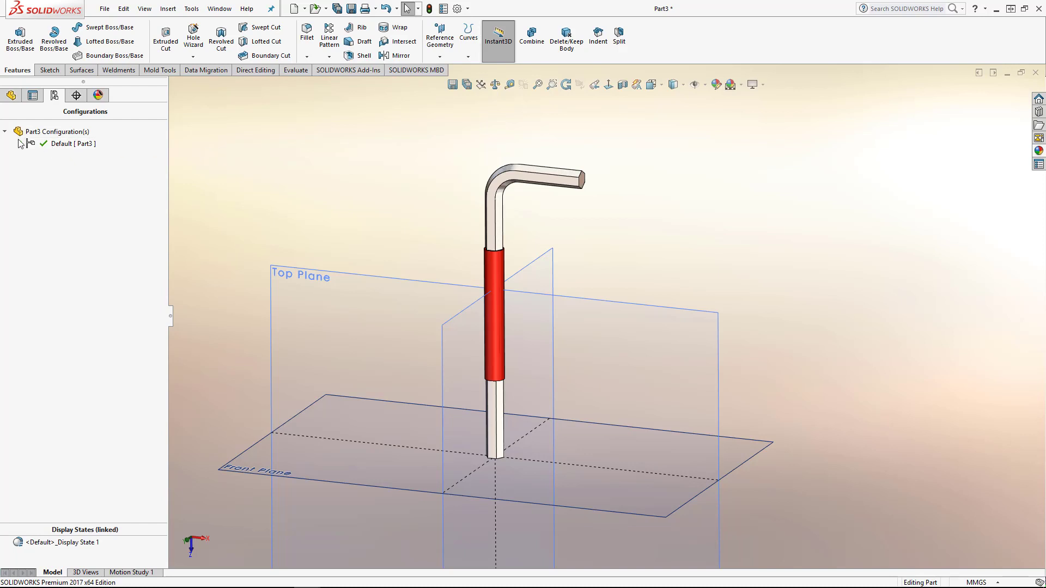
{"action": "left_click", "coordinate": [70, 145]}
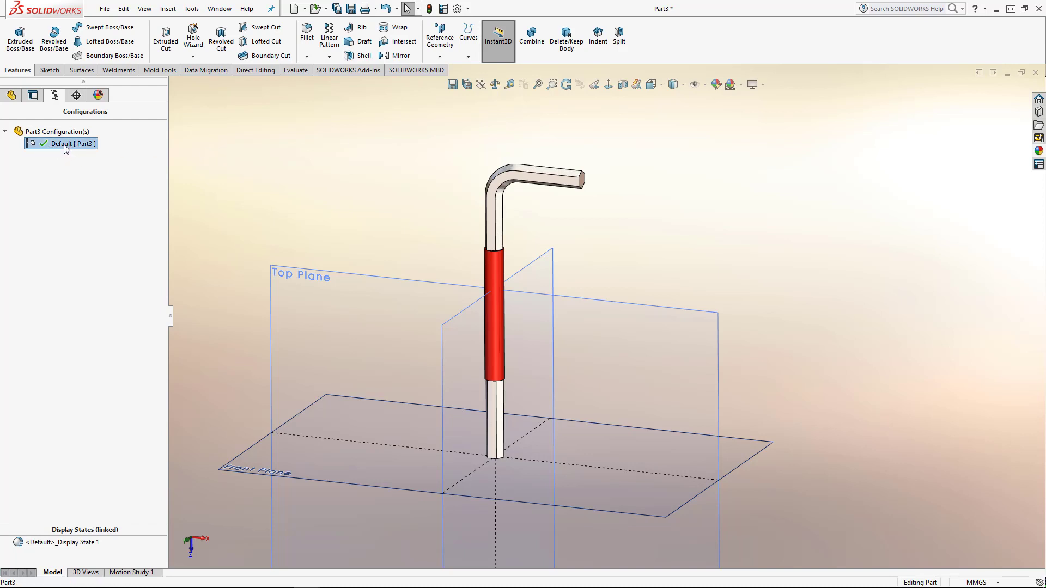
{"action": "right_click", "coordinate": [65, 147]}
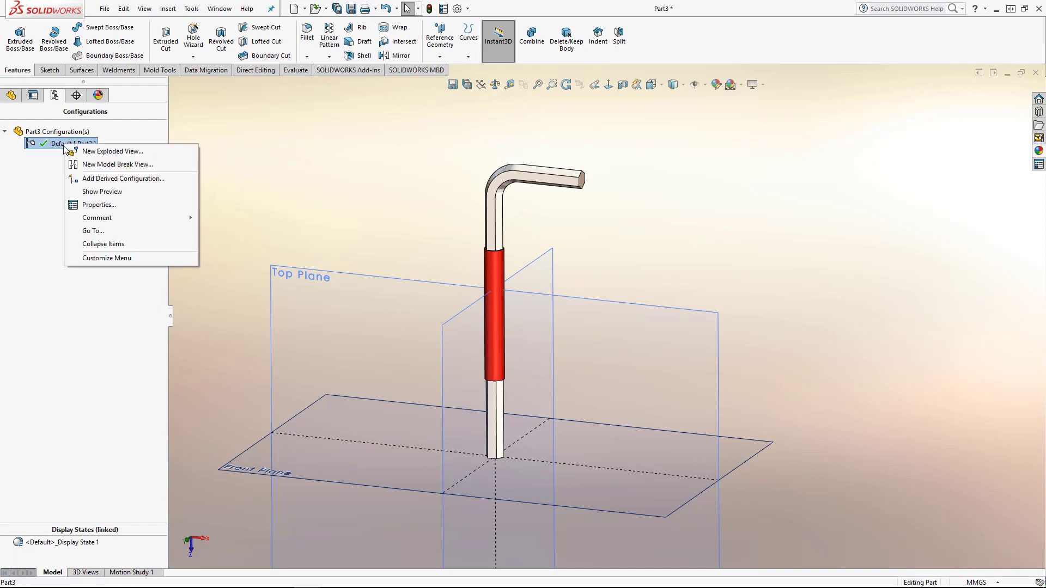
{"action": "left_click", "coordinate": [49, 143]}
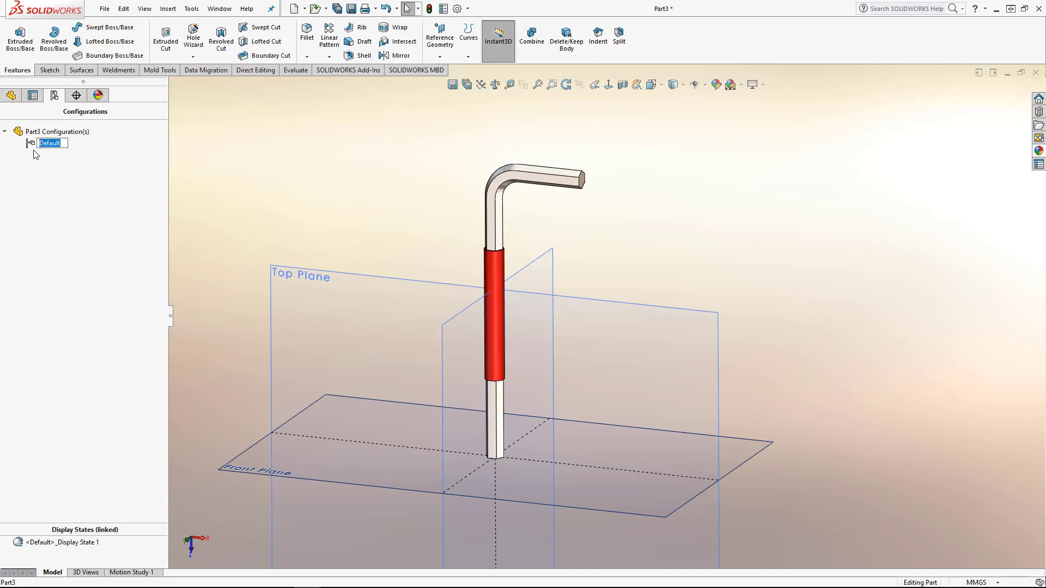
{"action": "type", "text": "6mm"}
{"action": "key", "text": "Return"}
{"action": "left_click", "coordinate": [397, 193]}
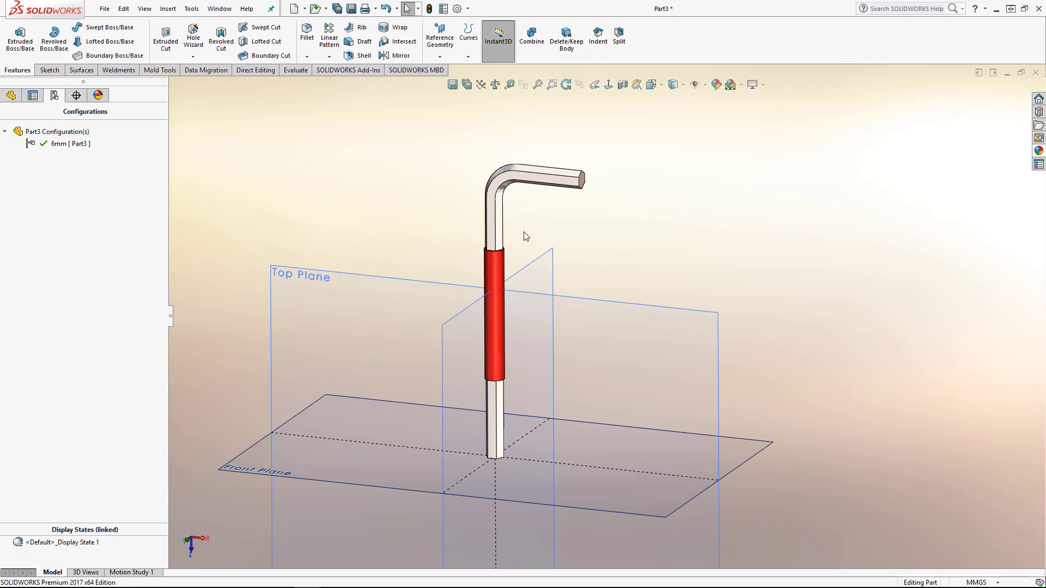
- Add a new configuration named 5mm to the part
{"action": "right_click", "coordinate": [53, 132]}
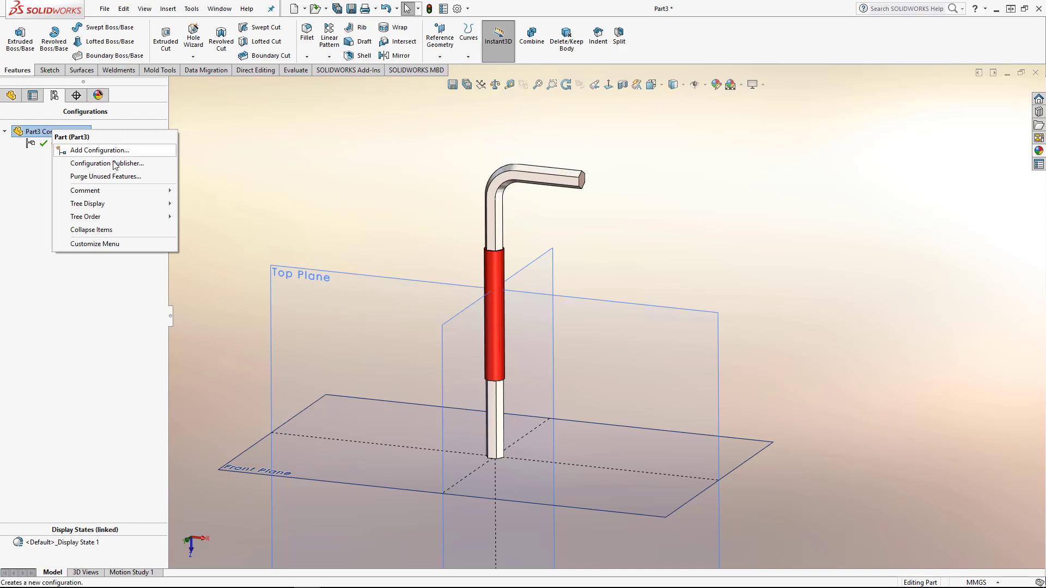
{"action": "left_click", "coordinate": [99, 150]}
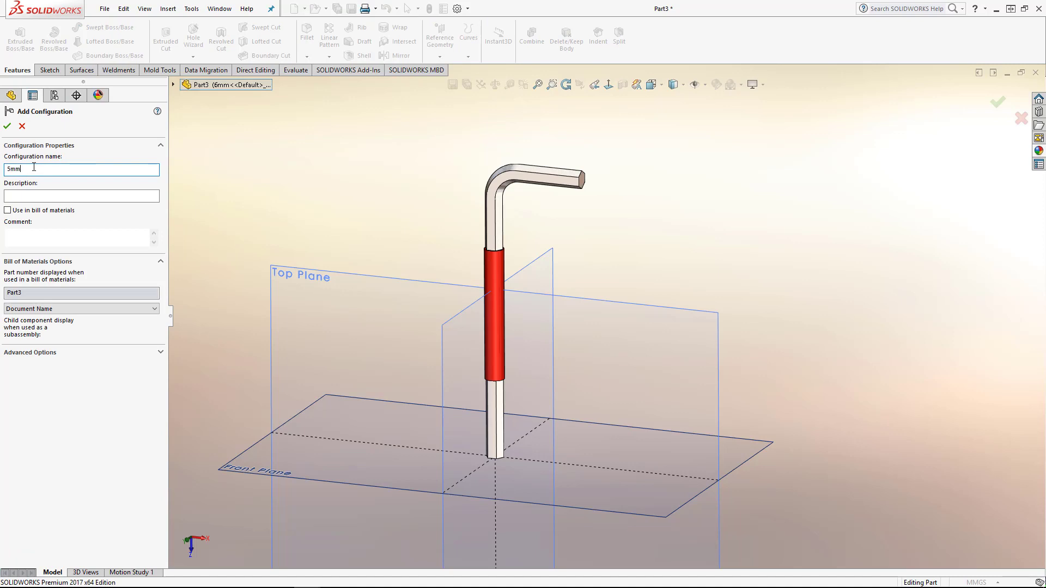
{"action": "key", "text": "Return"}
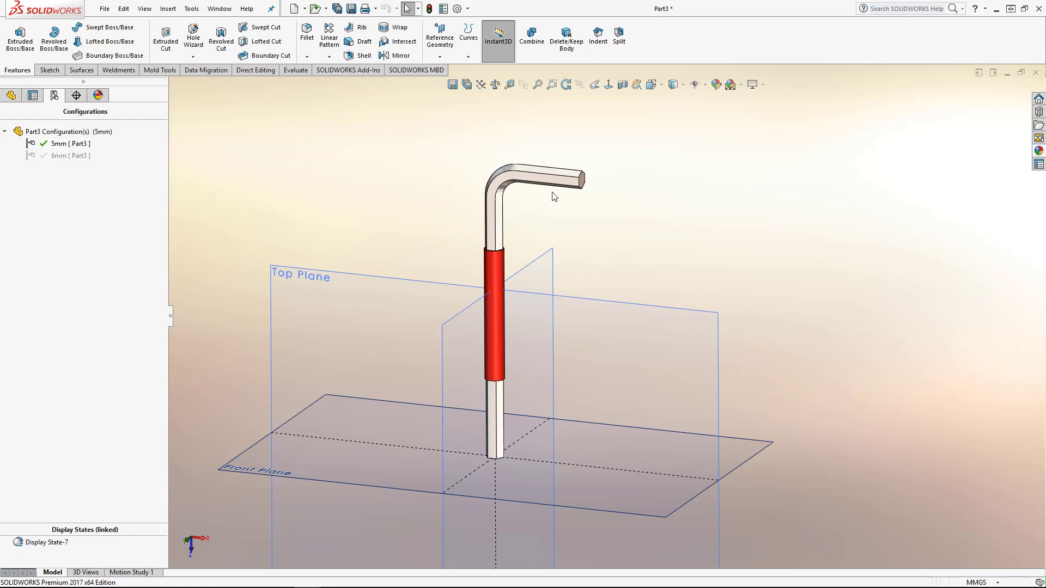
- Set the size of the hex key's hexagonal profile to 5 mm for this configuration only
{"action": "left_click", "coordinate": [547, 178]}
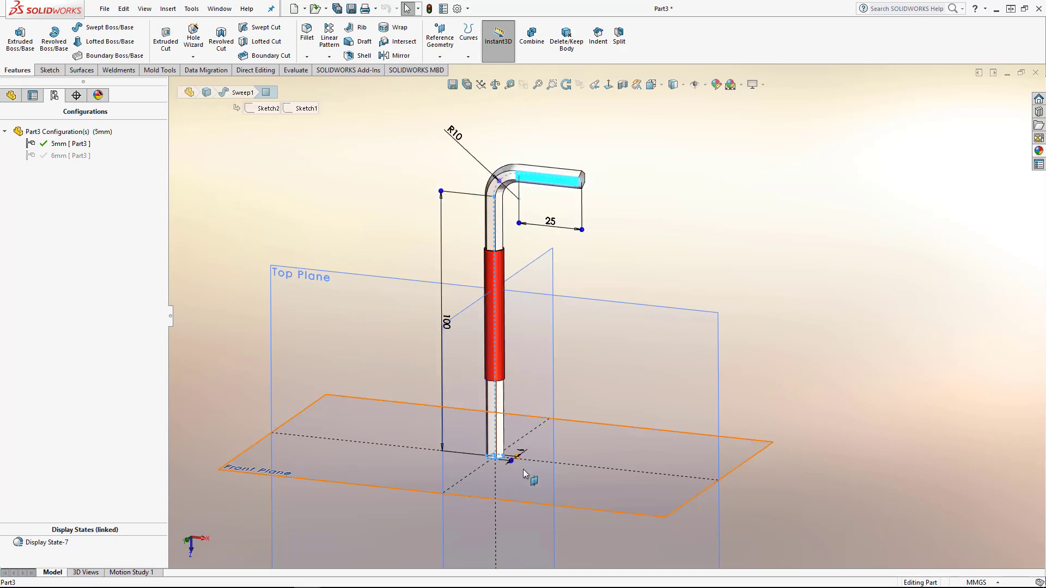
{"action": "scroll", "coordinate": [531, 463], "scroll_direction": "down", "scroll_amount": 3}
{"action": "scroll", "coordinate": [541, 436], "scroll_direction": "up", "scroll_amount": 1}
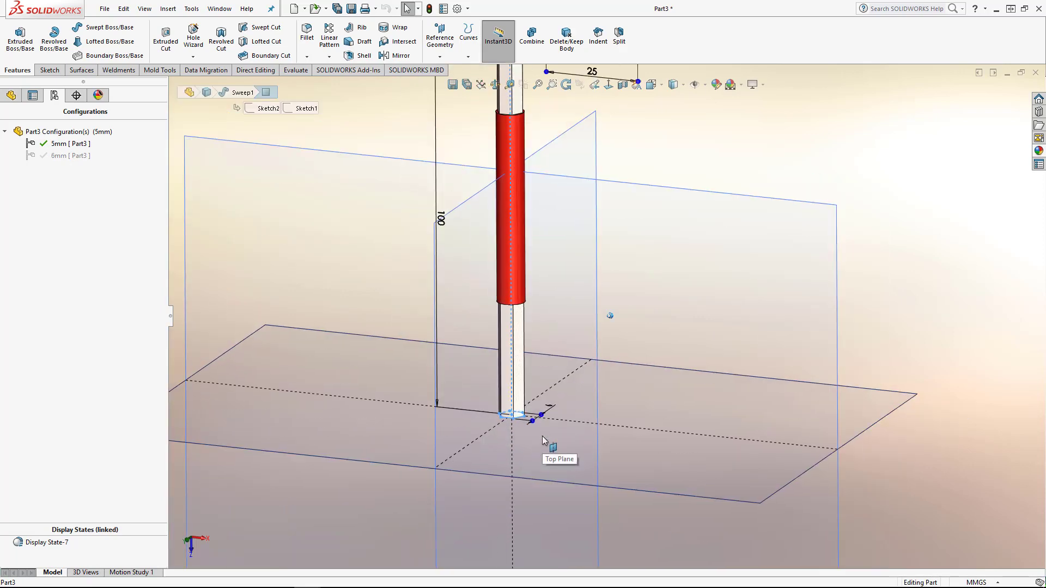
{"action": "middle_click_drag", "start_coordinate": [542, 436], "coordinate": [561, 414]}
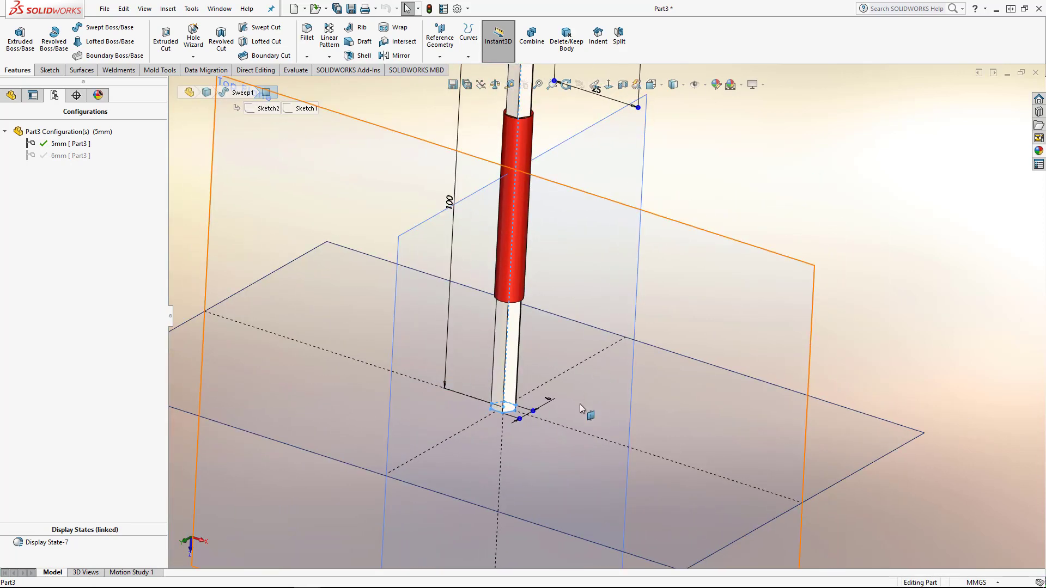
{"action": "double_click", "coordinate": [552, 403]}
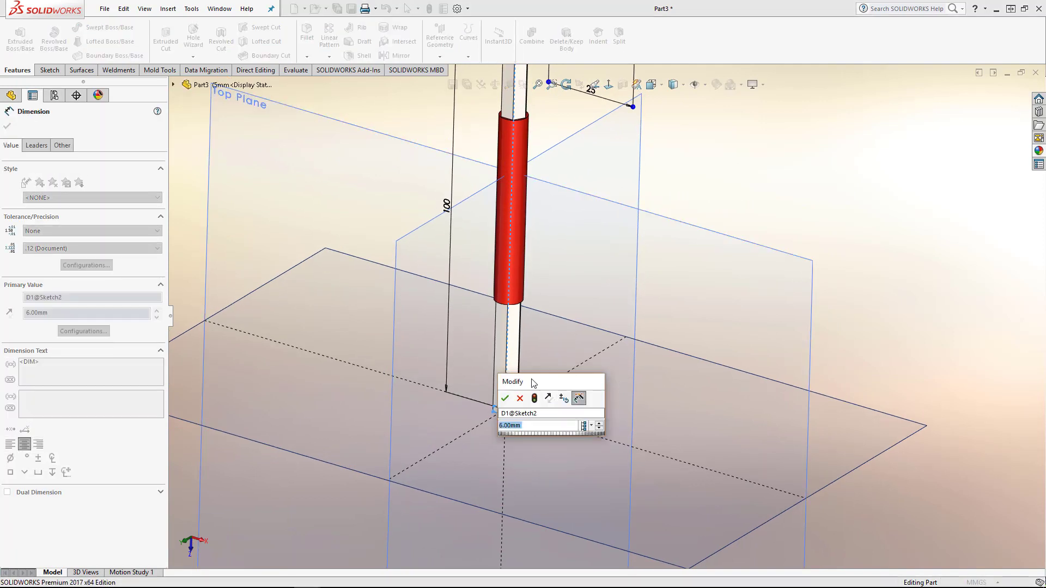
{"action": "type", "text": "5"}
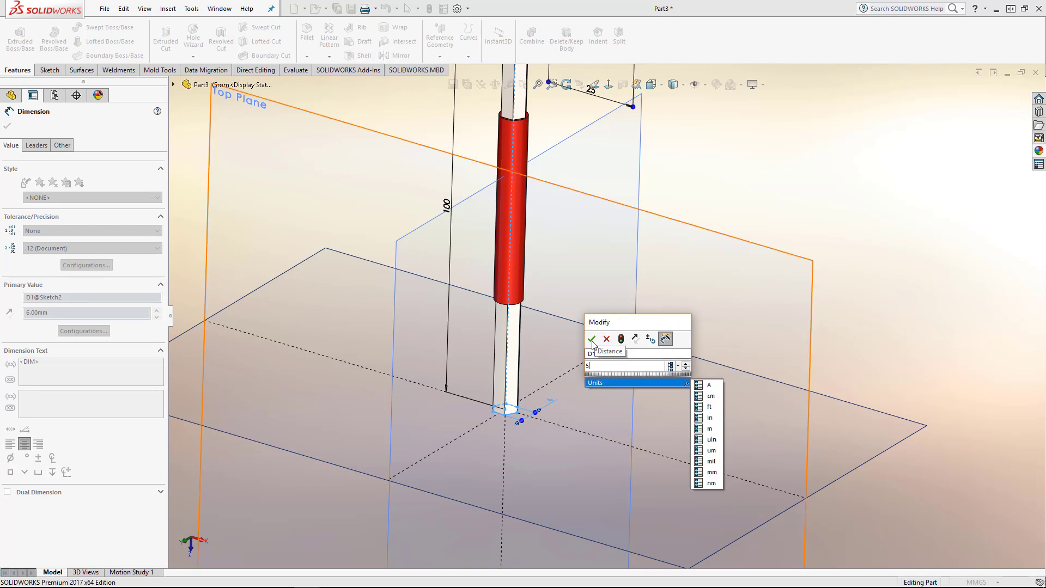
{"action": "left_click", "coordinate": [679, 367]}
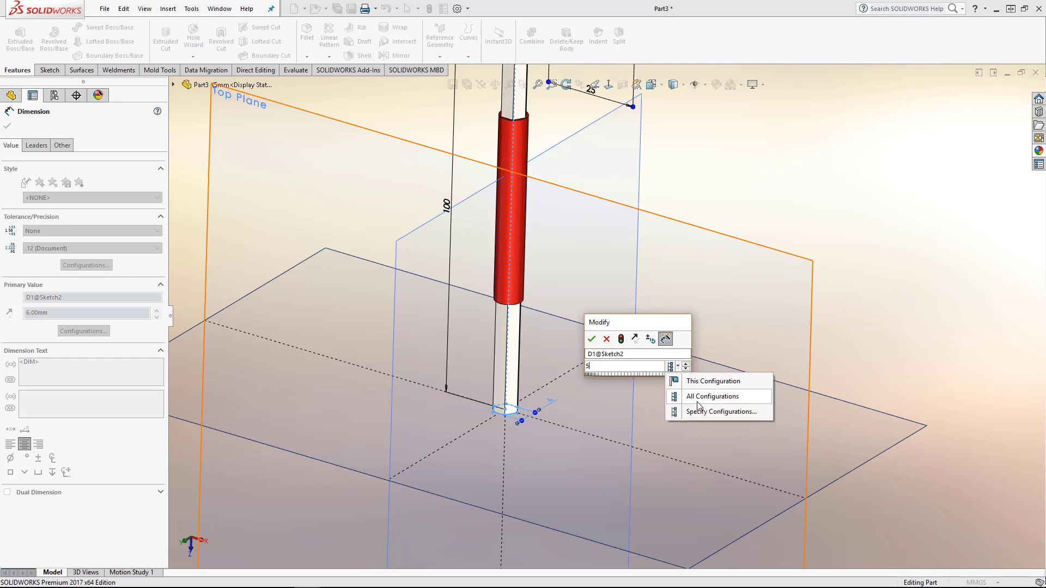
{"action": "left_click", "coordinate": [696, 383]}
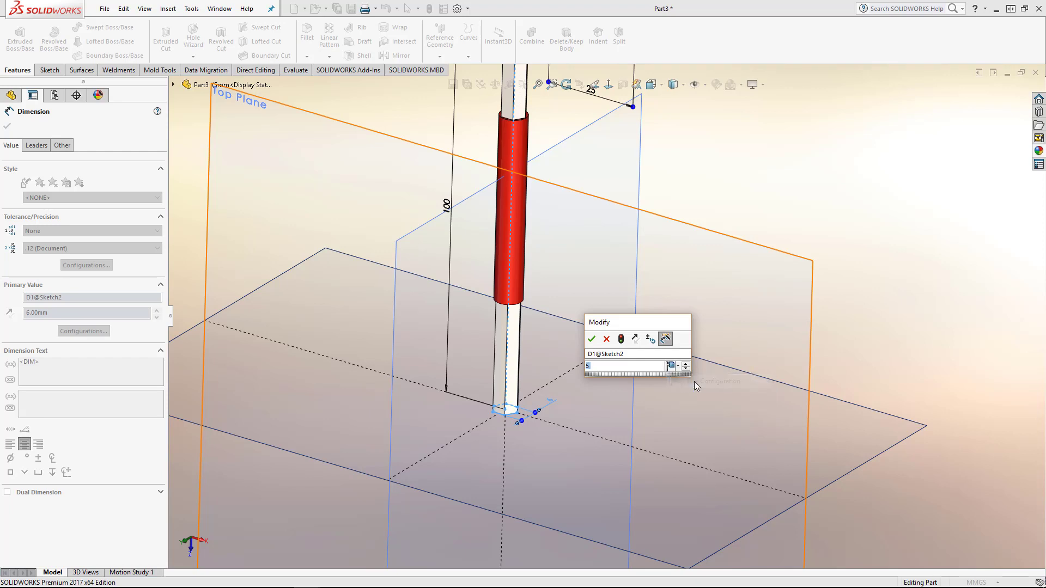
{"action": "left_click", "coordinate": [592, 340]}
{"action": "key", "text": "f"}
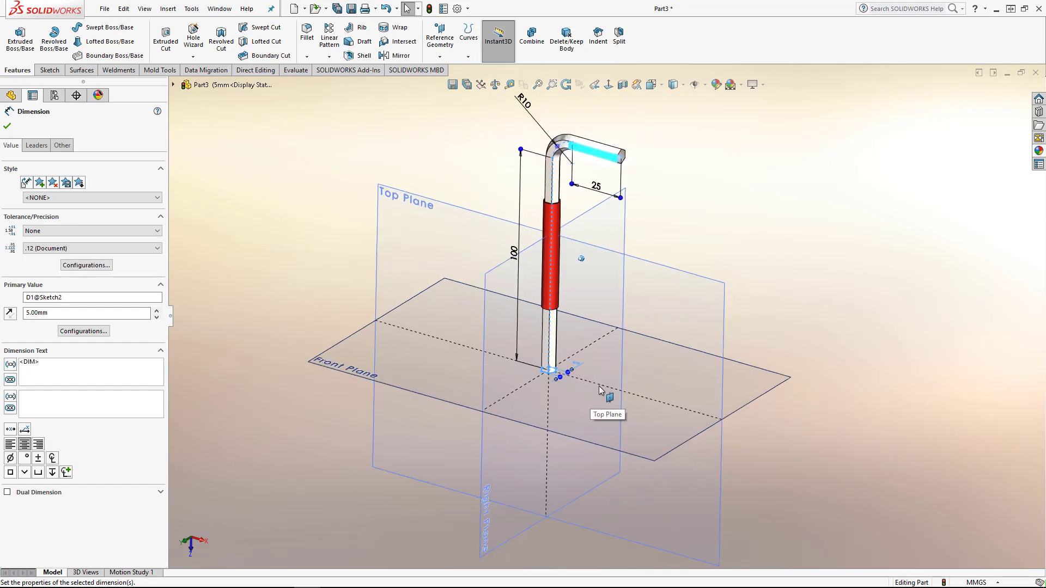
{"action": "left_click", "coordinate": [8, 126]}
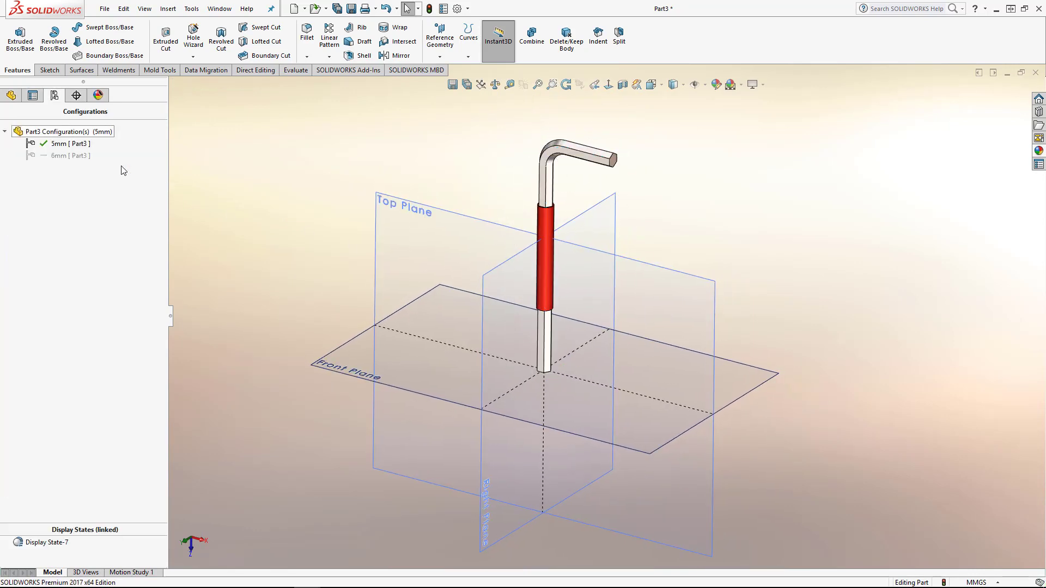
- Rebuild the part to apply the new profile size and check the updated hex key
{"action": "left_click", "coordinate": [545, 366]}
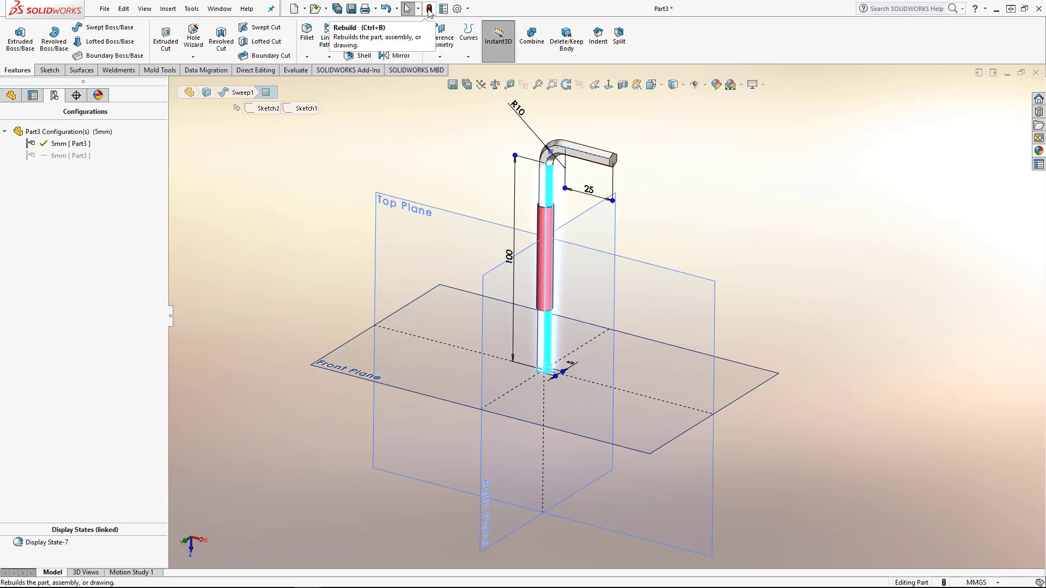
{"action": "left_click", "coordinate": [429, 9]}
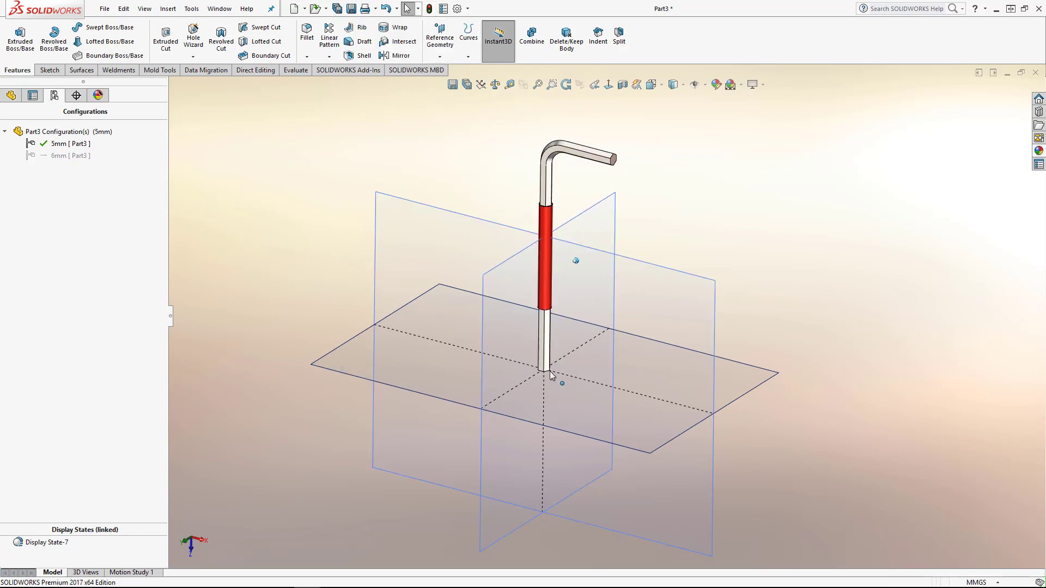
{"action": "scroll", "coordinate": [546, 367], "scroll_direction": "down", "scroll_amount": 1}
{"action": "scroll", "coordinate": [542, 377], "scroll_direction": "down", "scroll_amount": 2}
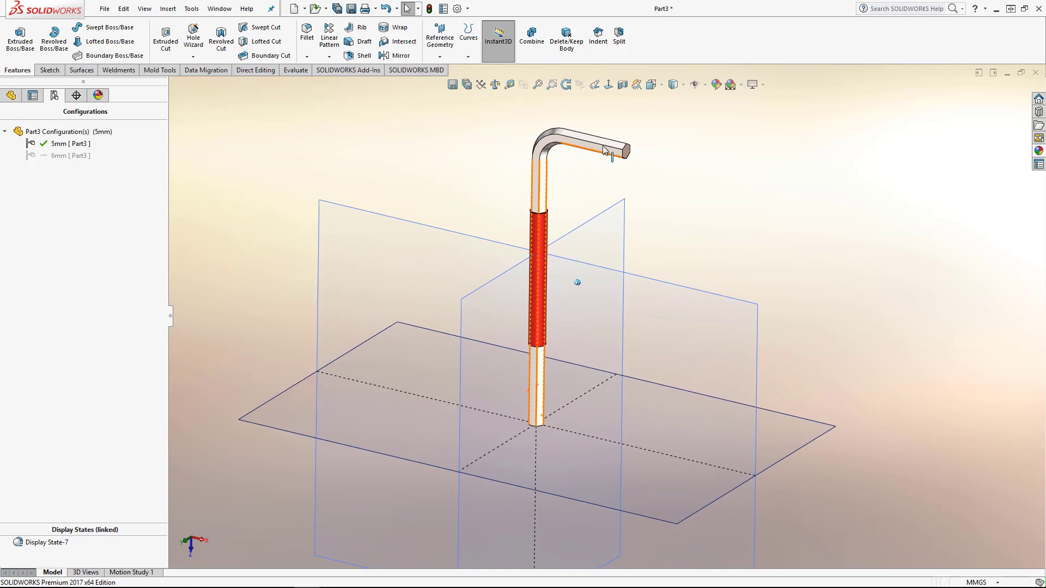
- Activate the 6mm configuration, rebuilding the document while switching
{"action": "left_click", "coordinate": [54, 157]}
{"action": "double_click", "coordinate": [52, 155]}
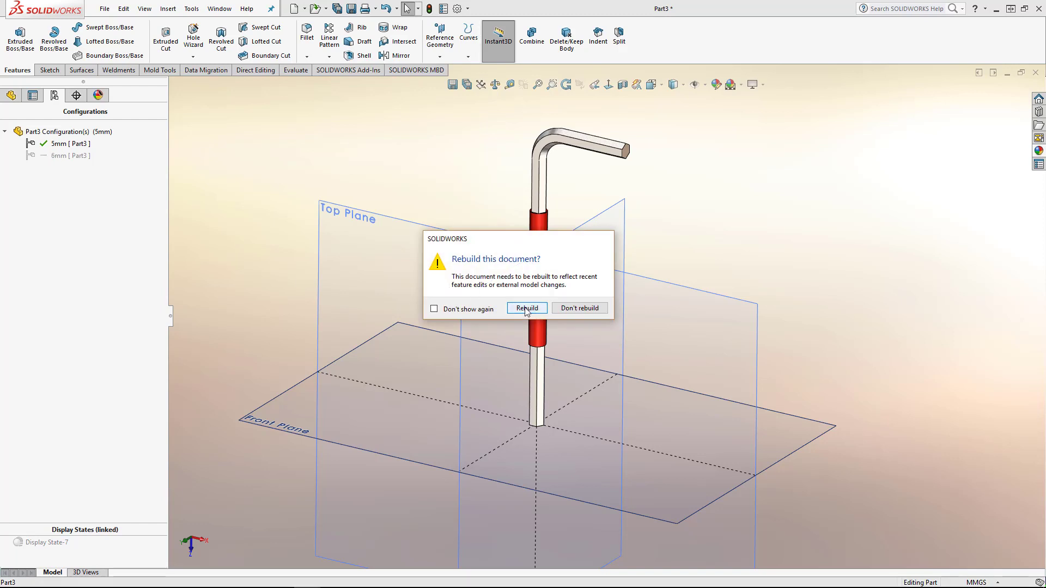
{"action": "left_click", "coordinate": [525, 308]}
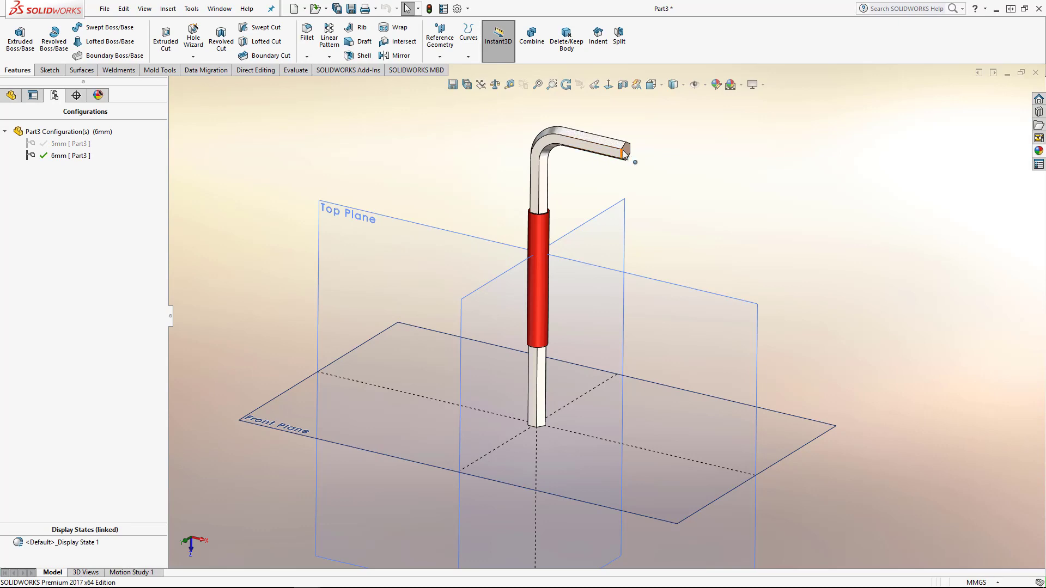
- Examine the dimensions of the hex key sweep and the sleeve extrusion in the 6mm configuration
{"action": "left_click", "coordinate": [541, 402]}
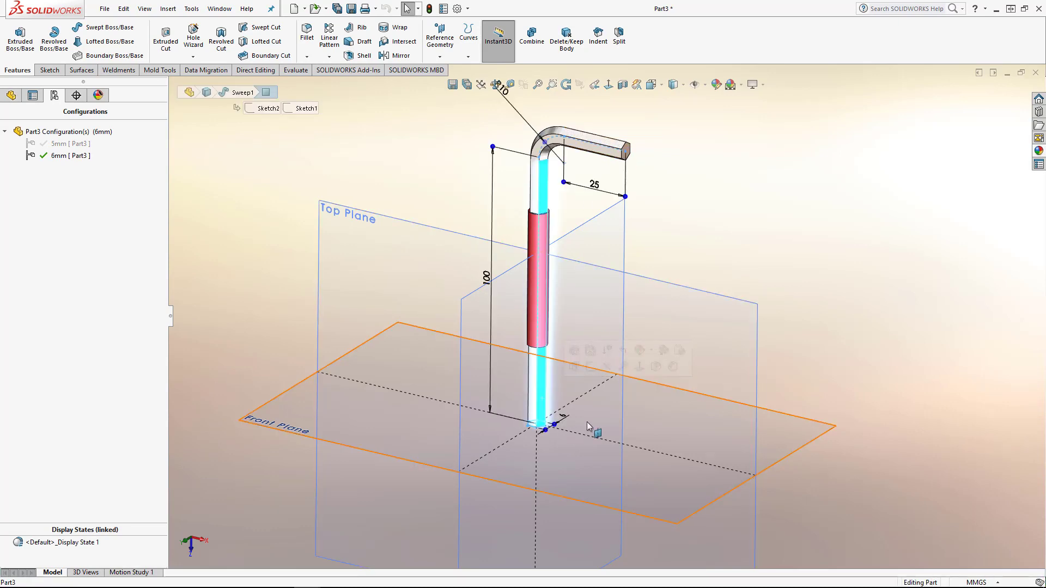
{"action": "scroll", "coordinate": [587, 422], "scroll_direction": "down", "scroll_amount": 4}
{"action": "scroll", "coordinate": [581, 413], "scroll_direction": "up", "scroll_amount": 5}
{"action": "scroll", "coordinate": [582, 412], "scroll_direction": "up", "scroll_amount": 1}
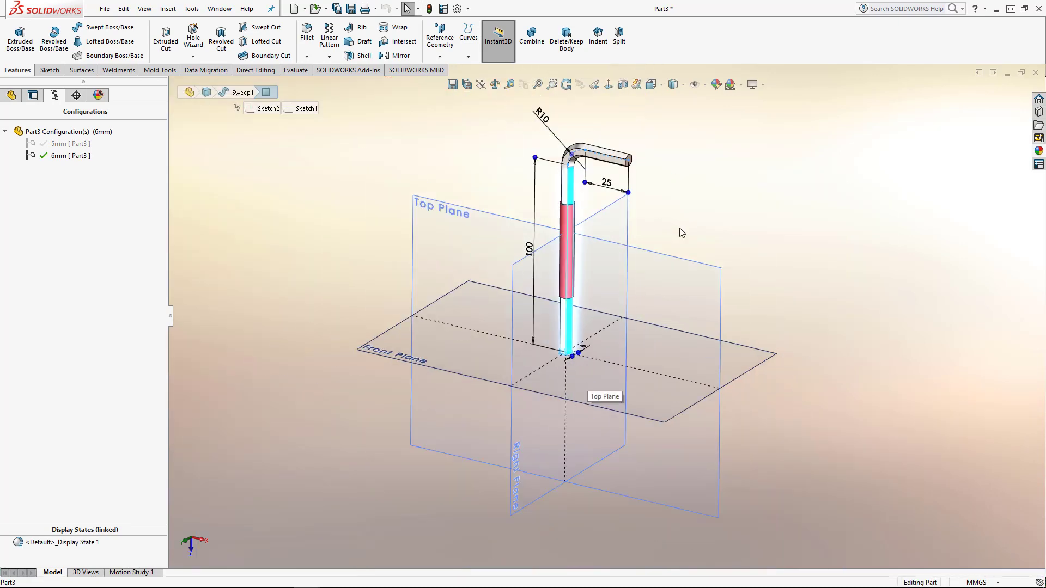
{"action": "left_click", "coordinate": [679, 227]}
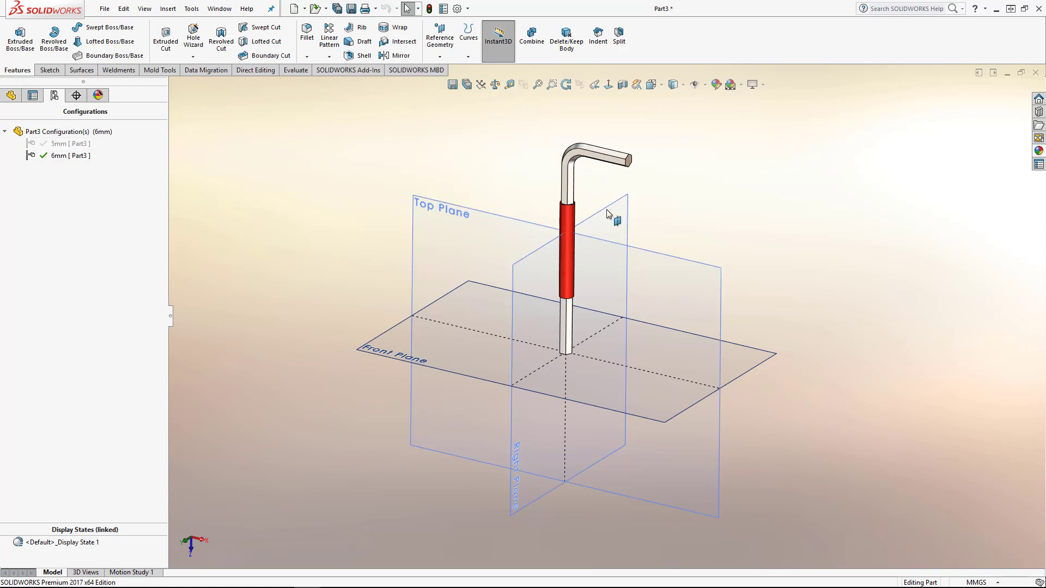
{"action": "left_click", "coordinate": [567, 213]}
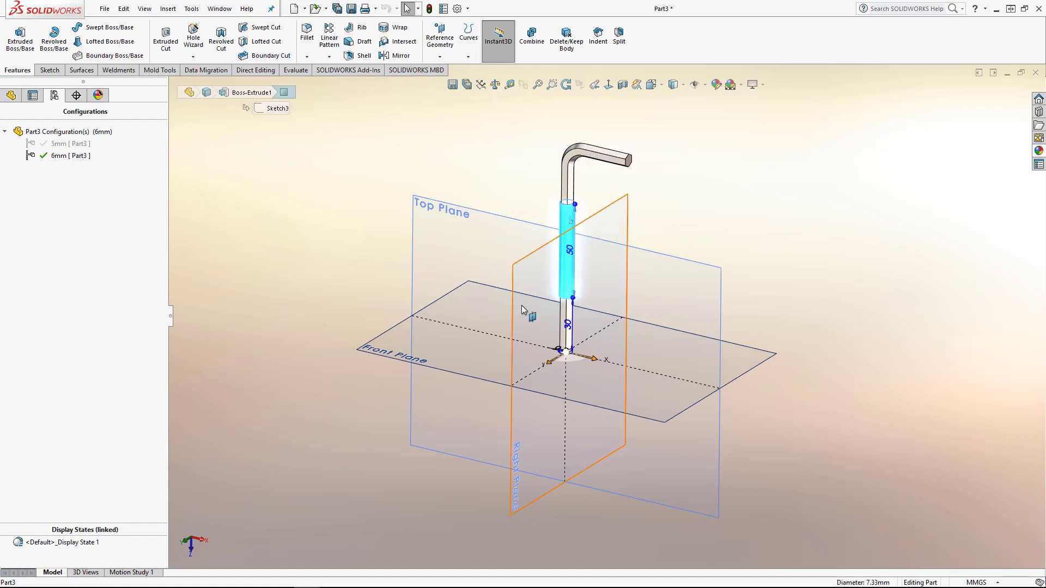
{"action": "scroll", "coordinate": [622, 355], "scroll_direction": "down", "scroll_amount": 3}
{"action": "left_click", "coordinate": [772, 137]}
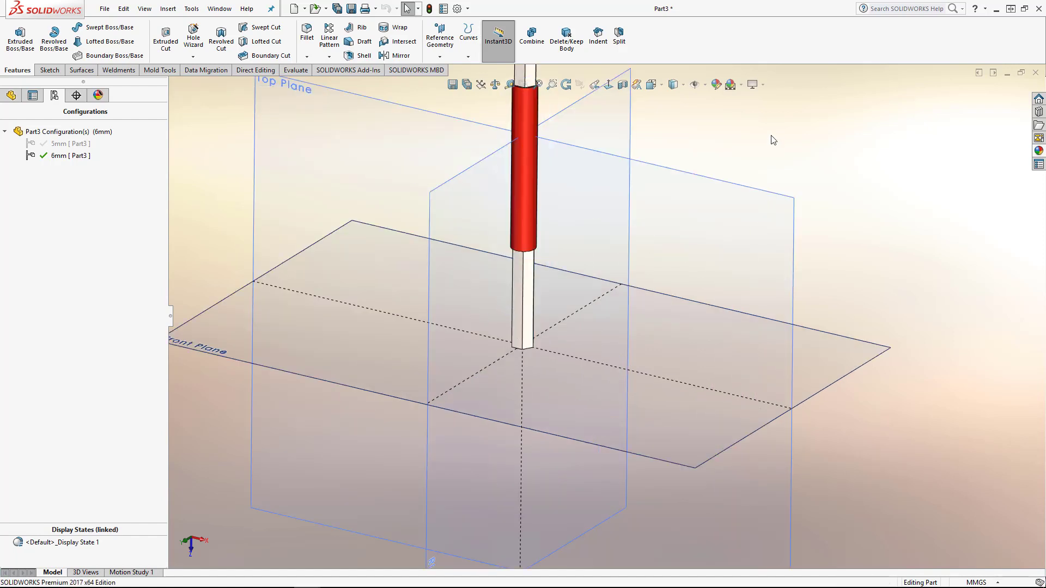
{"action": "left_click", "coordinate": [529, 342]}
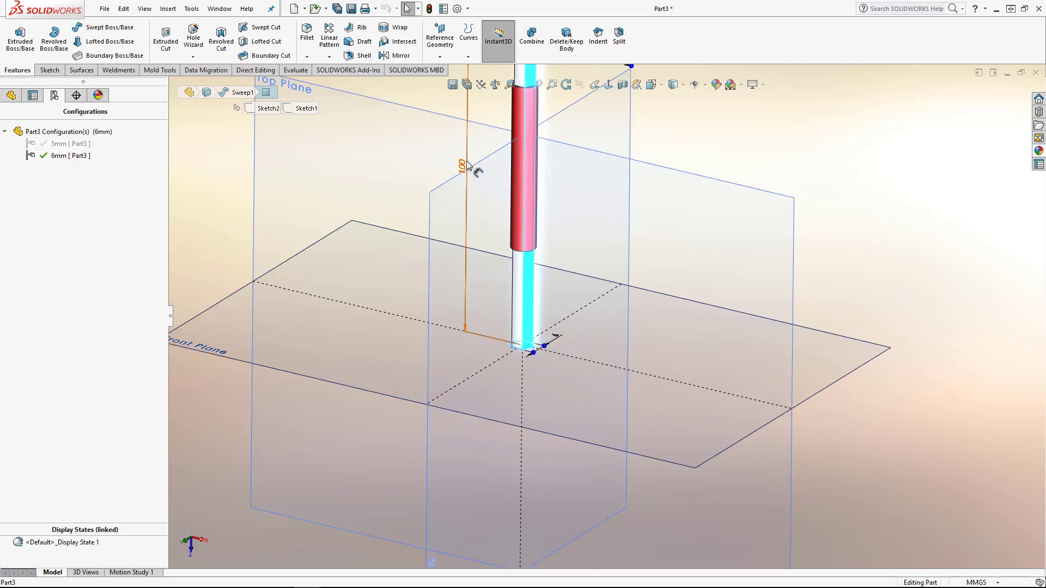
{"action": "scroll", "coordinate": [597, 296], "scroll_direction": "up", "scroll_amount": 5}
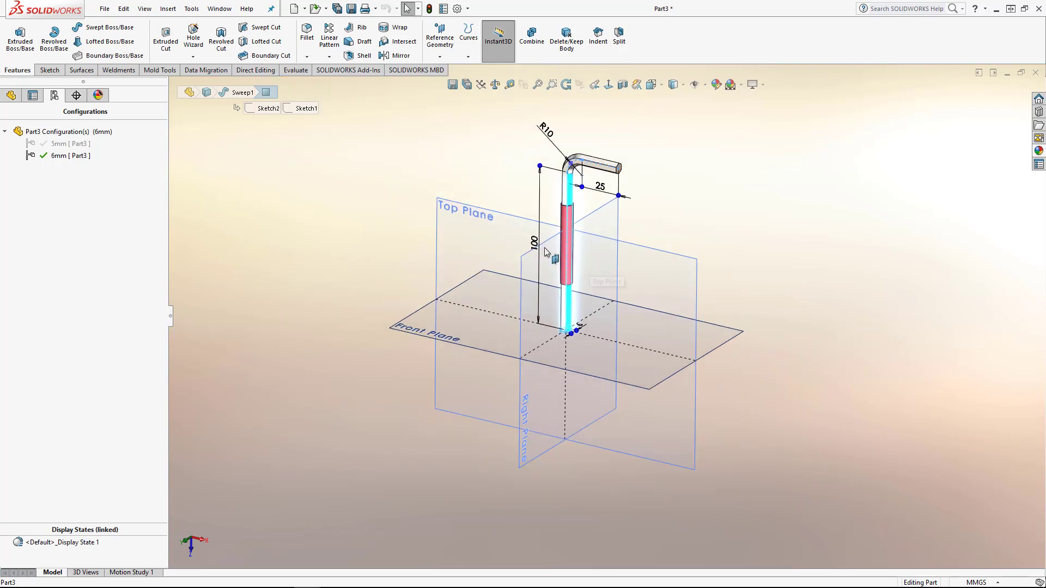
- Switch between the 5mm and 6mm configurations to compare the hex key sizes, leaving the 5mm configuration active
{"action": "double_click", "coordinate": [66, 144]}
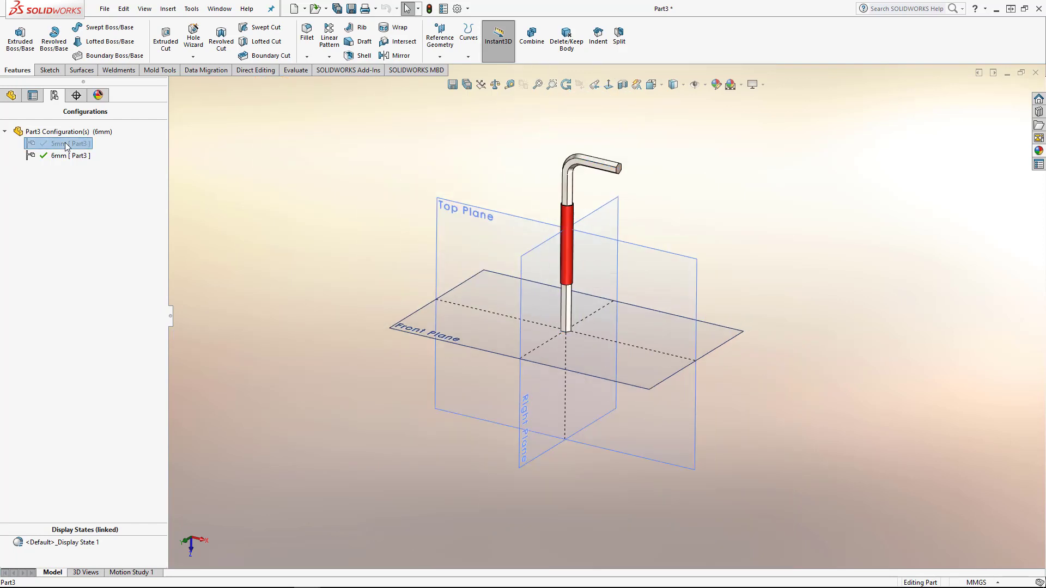
{"action": "left_click", "coordinate": [64, 157]}
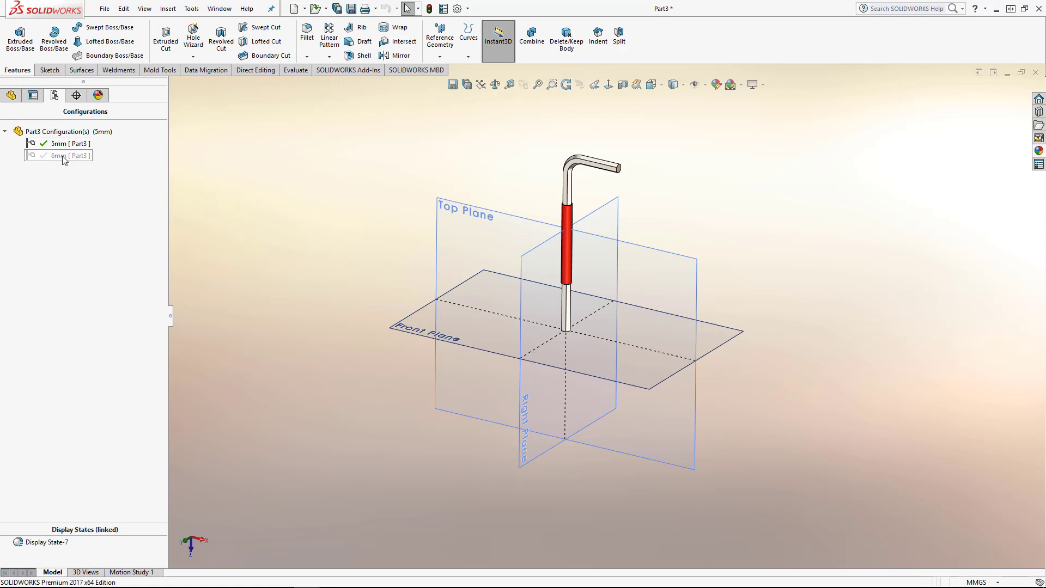
{"action": "double_click", "coordinate": [65, 156]}
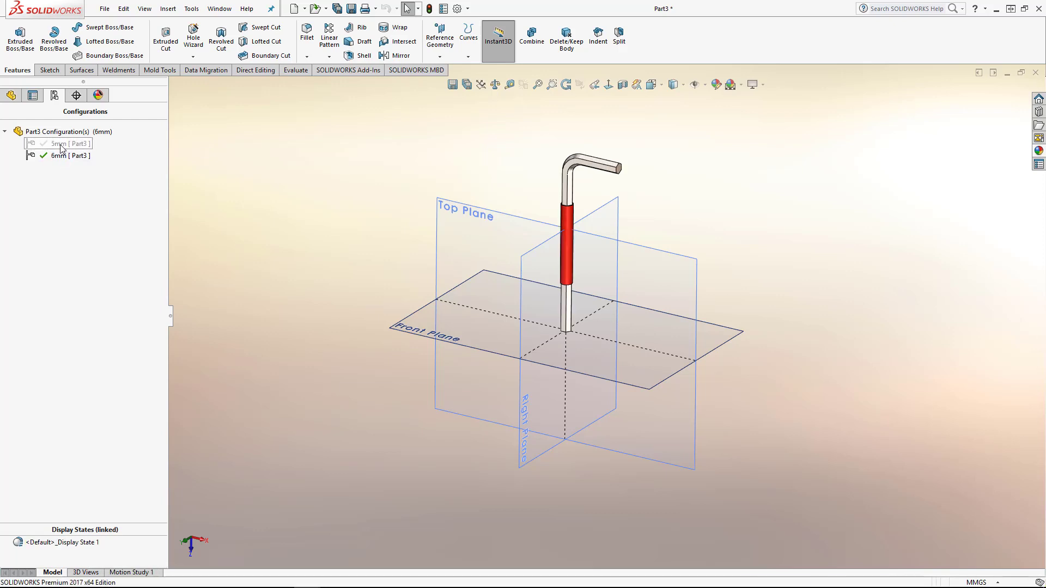
{"action": "left_click", "coordinate": [59, 144]}
{"action": "double_click", "coordinate": [63, 156]}
{"action": "double_click", "coordinate": [61, 145]}
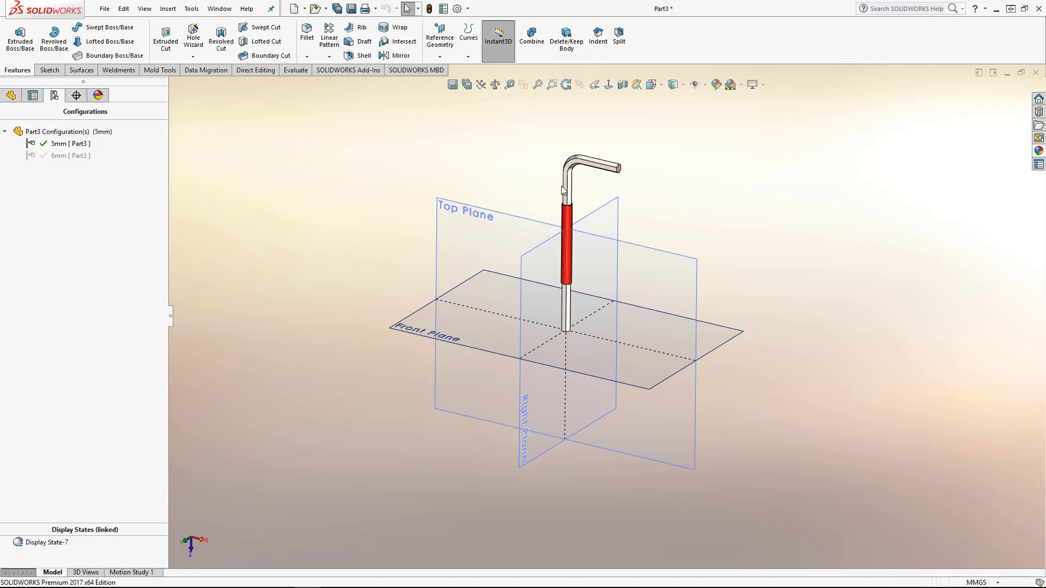
- Set the length of the hex key's short arm to 22 mm for this configuration only and rebuild the part
{"action": "scroll", "coordinate": [611, 221], "scroll_direction": "down", "scroll_amount": 2}
{"action": "scroll", "coordinate": [603, 274], "scroll_direction": "down", "scroll_amount": 2}
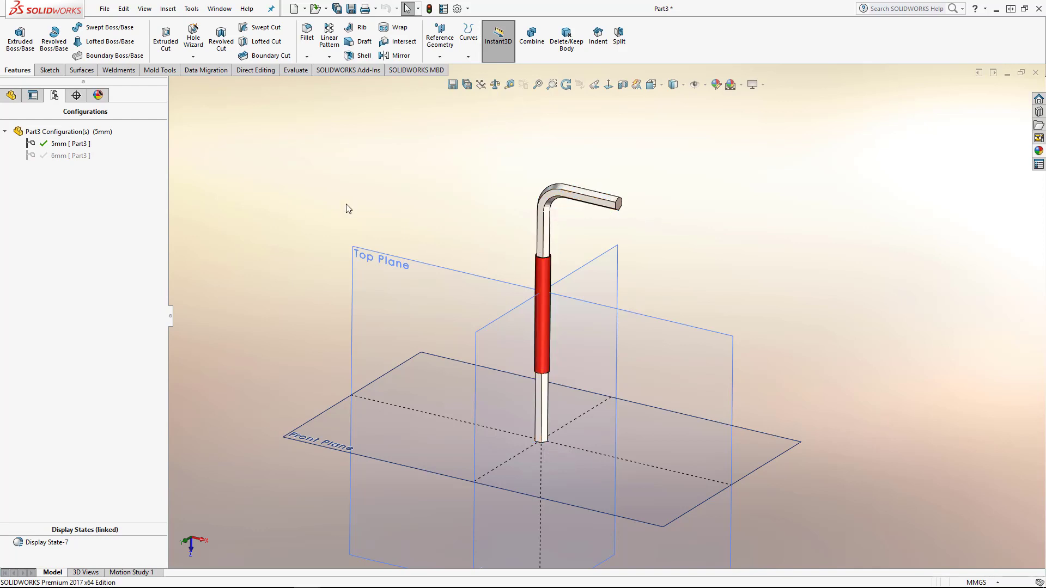
{"action": "left_click", "coordinate": [591, 205]}
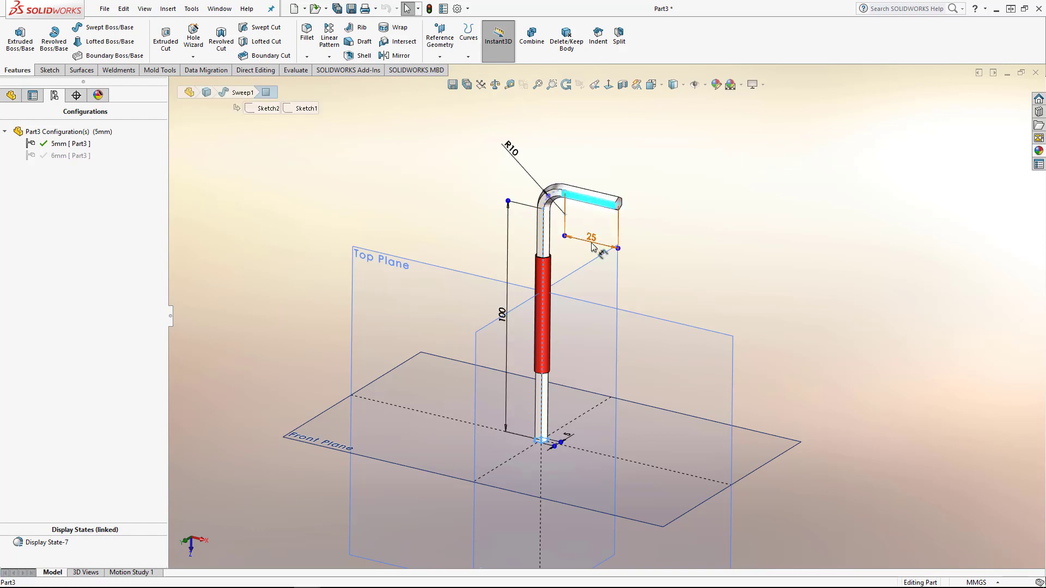
{"action": "scroll", "coordinate": [590, 241], "scroll_direction": "down", "scroll_amount": 1}
{"action": "left_click", "coordinate": [591, 239]}
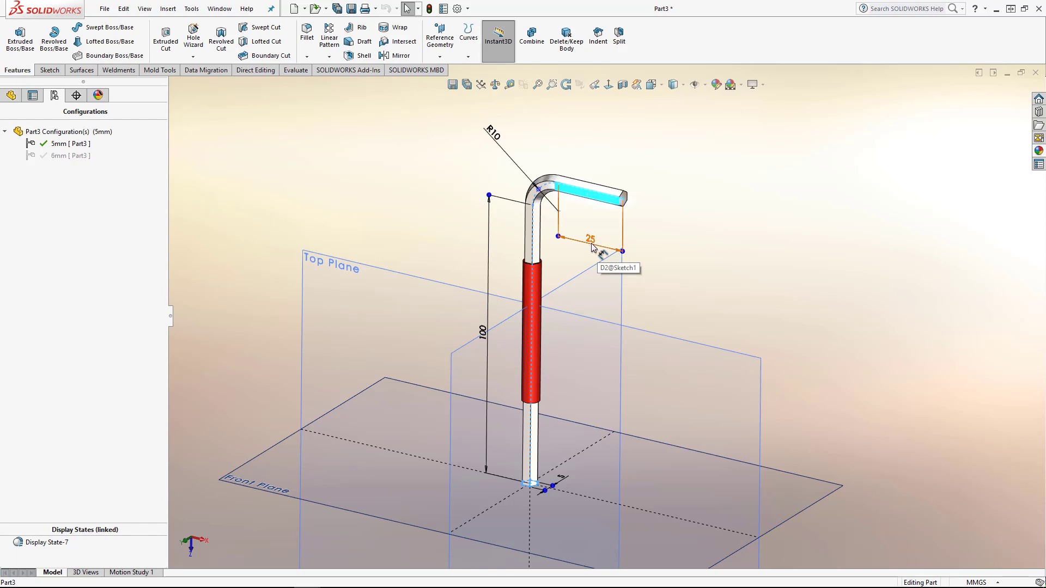
{"action": "double_click", "coordinate": [591, 238]}
{"action": "left_click_drag", "start_coordinate": [556, 215], "coordinate": [698, 171]}
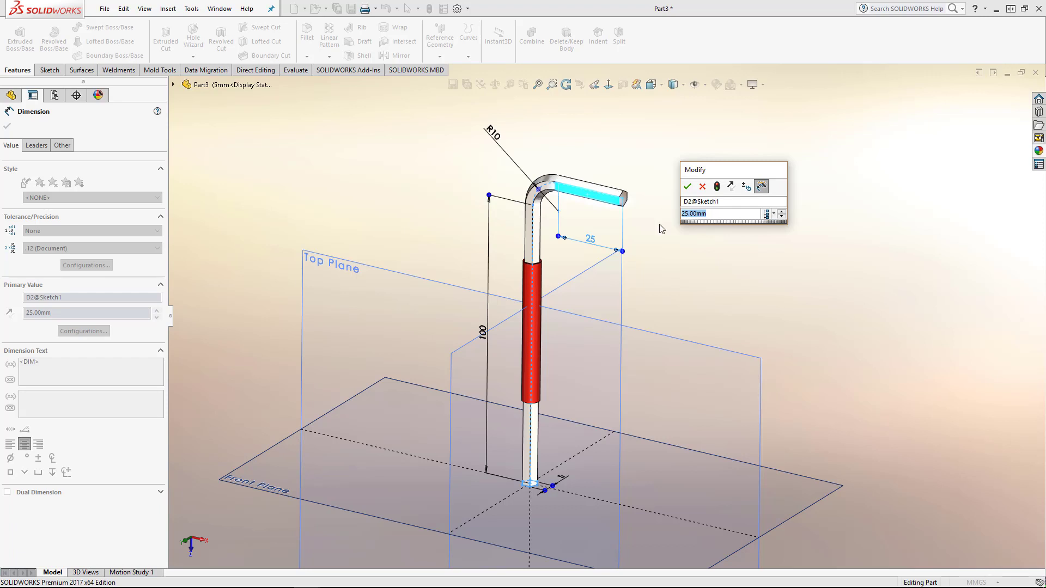
{"action": "type", "text": "22"}
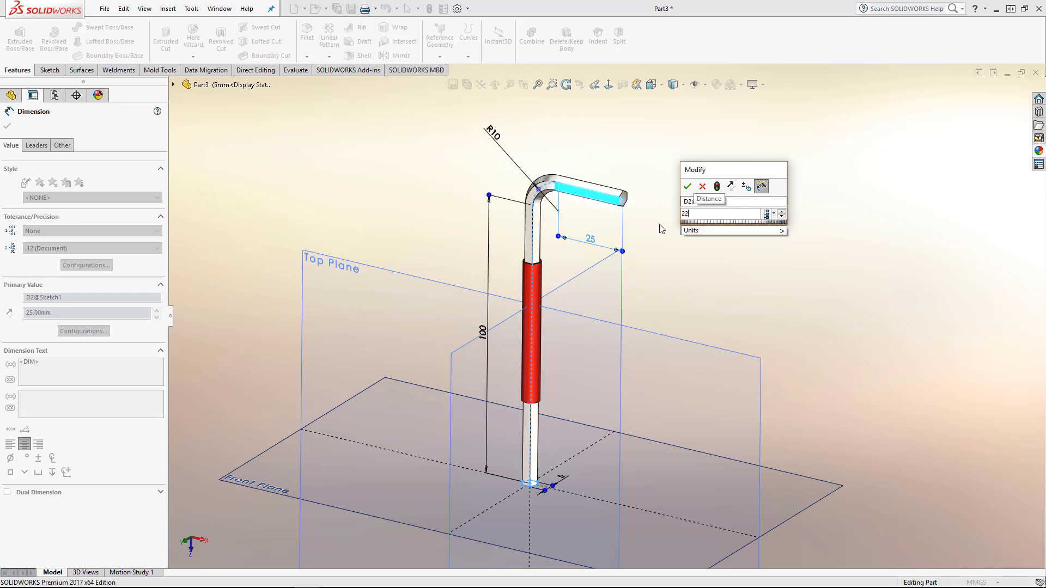
{"action": "left_click", "coordinate": [774, 214]}
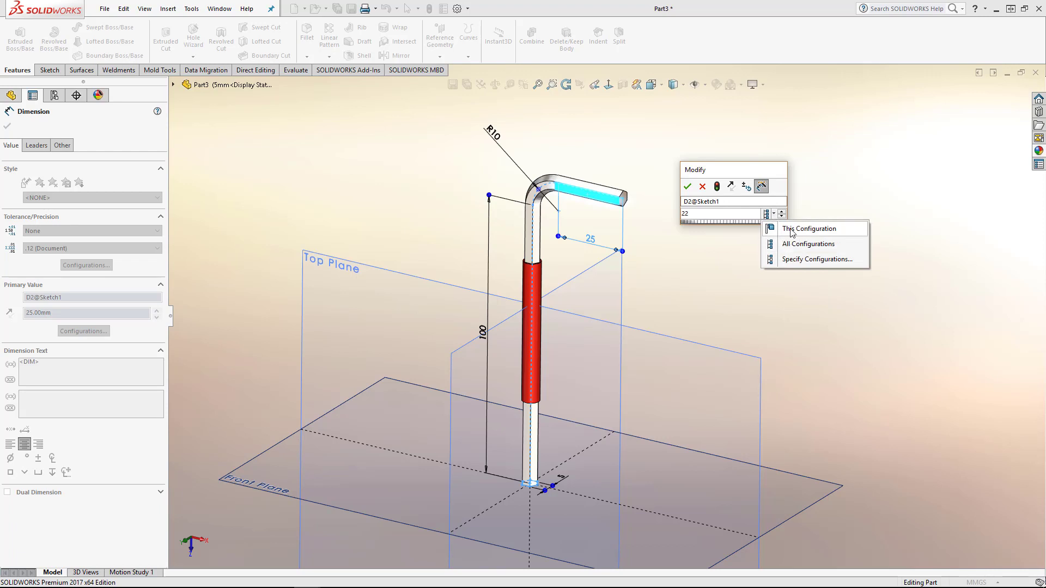
{"action": "left_click", "coordinate": [791, 230]}
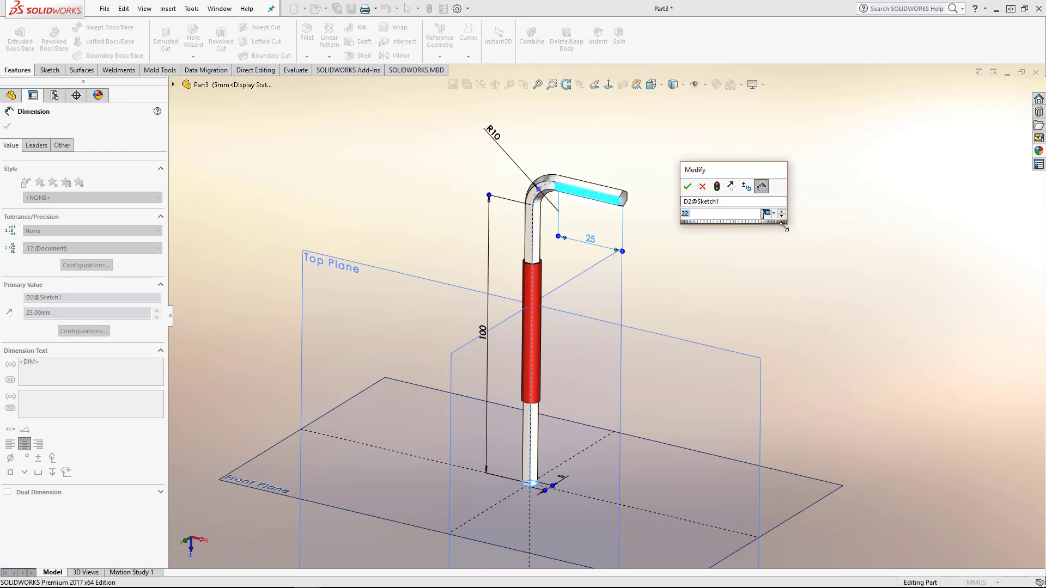
{"action": "left_click", "coordinate": [688, 186]}
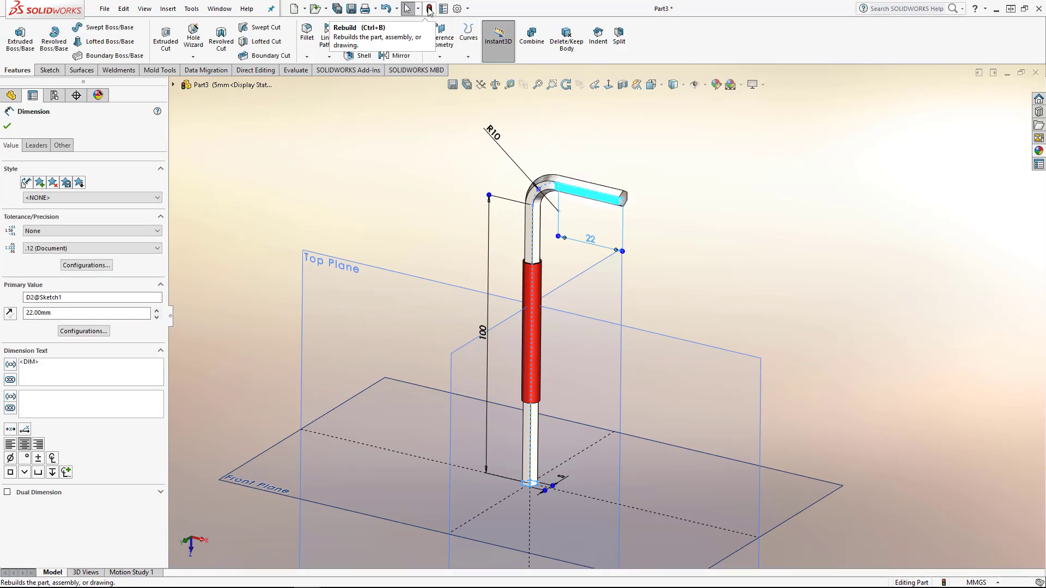
{"action": "left_click", "coordinate": [429, 9]}
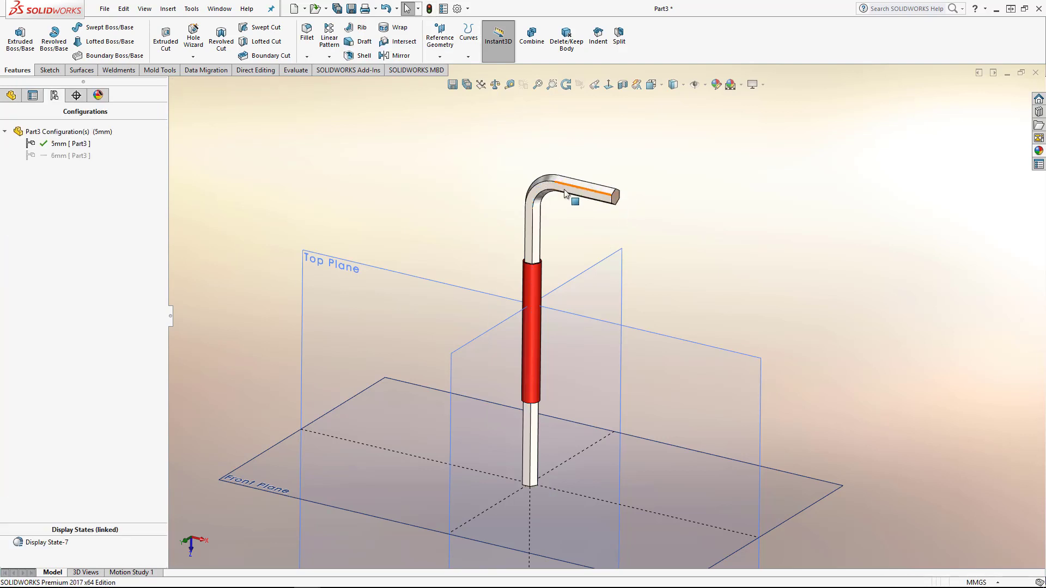
- Set the length of the hex key's long arm to 80 mm for this configuration only, rebuilding the part with the new value
{"action": "left_click", "coordinate": [525, 420]}
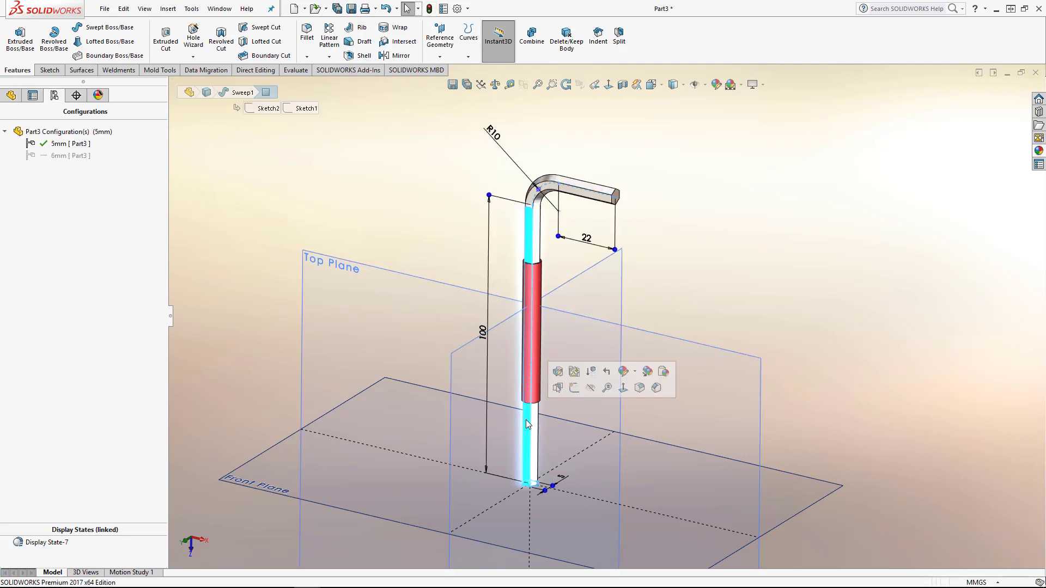
{"action": "double_click", "coordinate": [483, 330]}
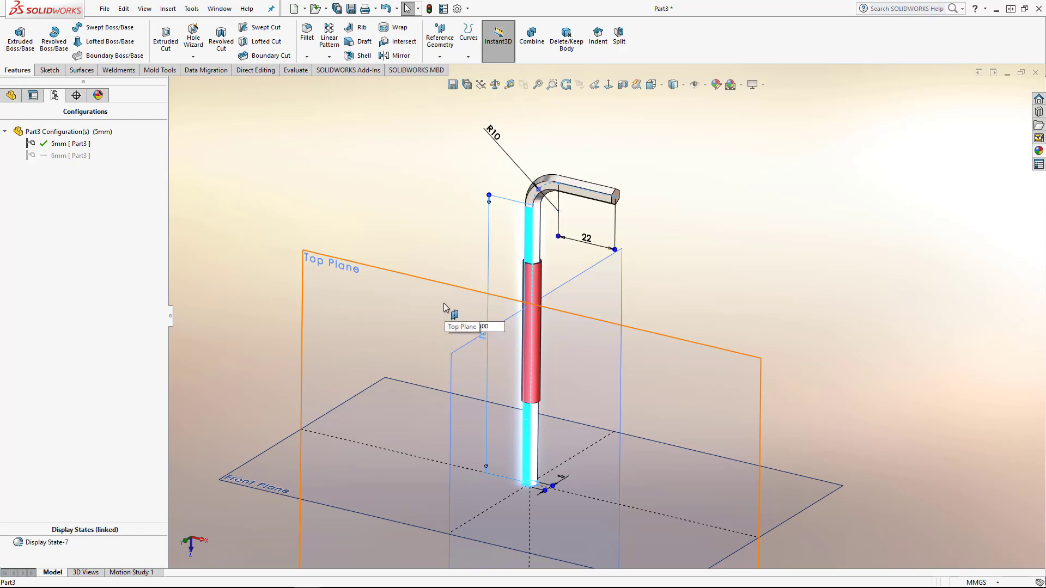
{"action": "key", "text": "Escape"}
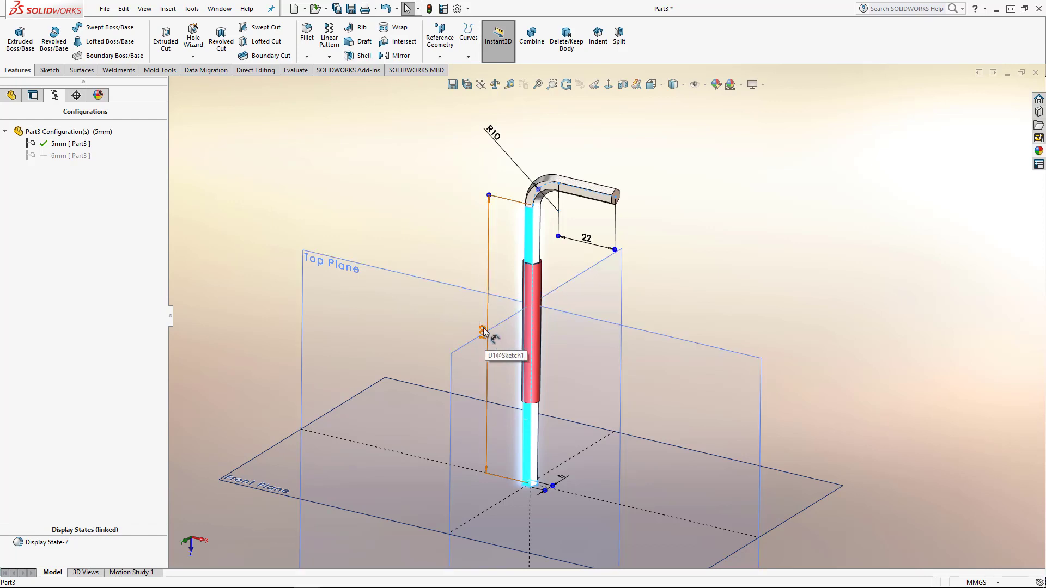
{"action": "double_click", "coordinate": [483, 331]}
{"action": "left_click_drag", "start_coordinate": [466, 245], "coordinate": [395, 238]}
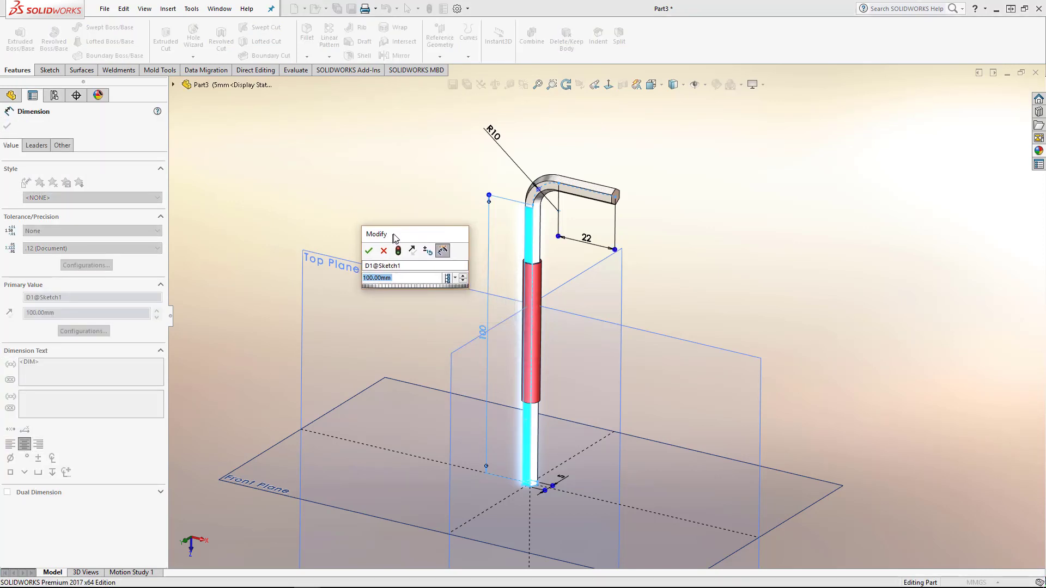
{"action": "left_click", "coordinate": [408, 278]}
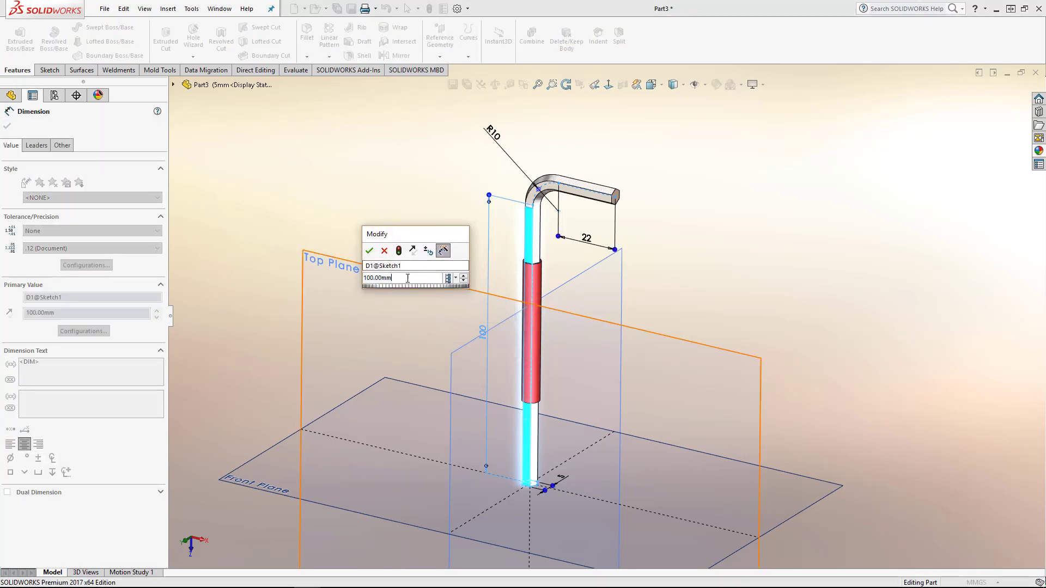
{"action": "double_click", "coordinate": [365, 279]}
{"action": "type", "text": "80"}
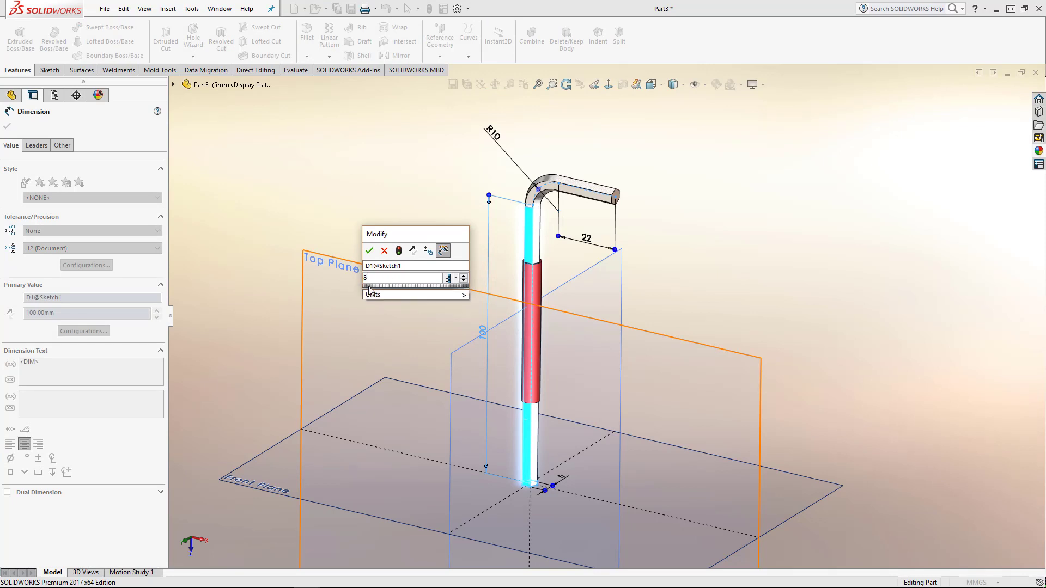
{"action": "mouse_move", "coordinate": [473, 292]}
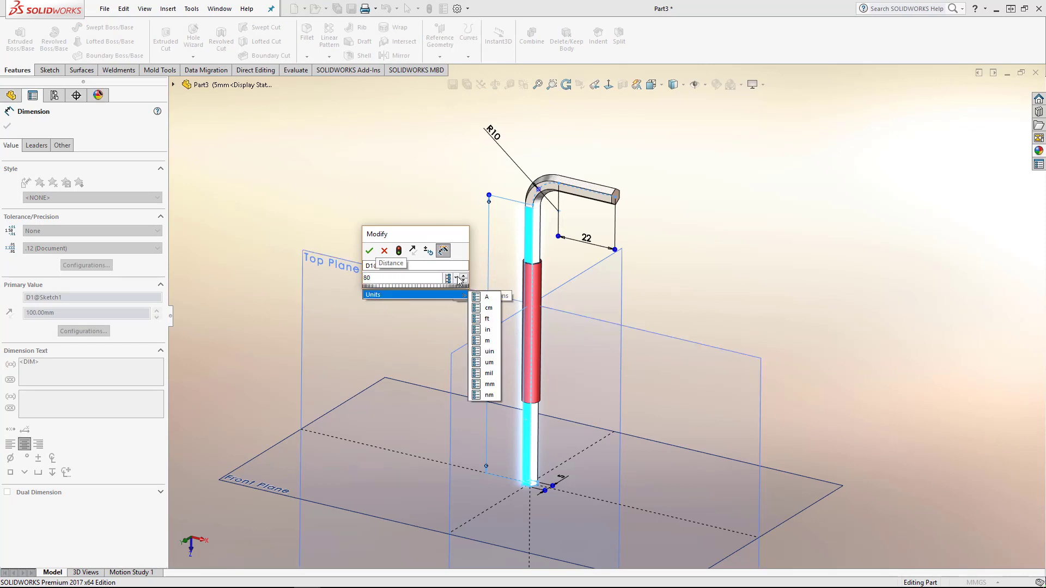
{"action": "left_click", "coordinate": [456, 279]}
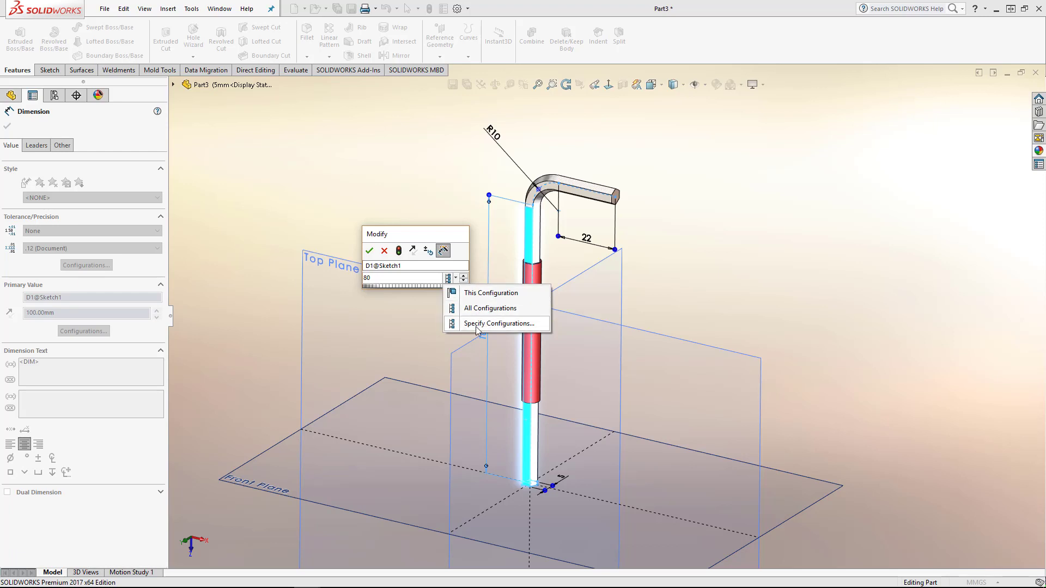
{"action": "left_click", "coordinate": [484, 293]}
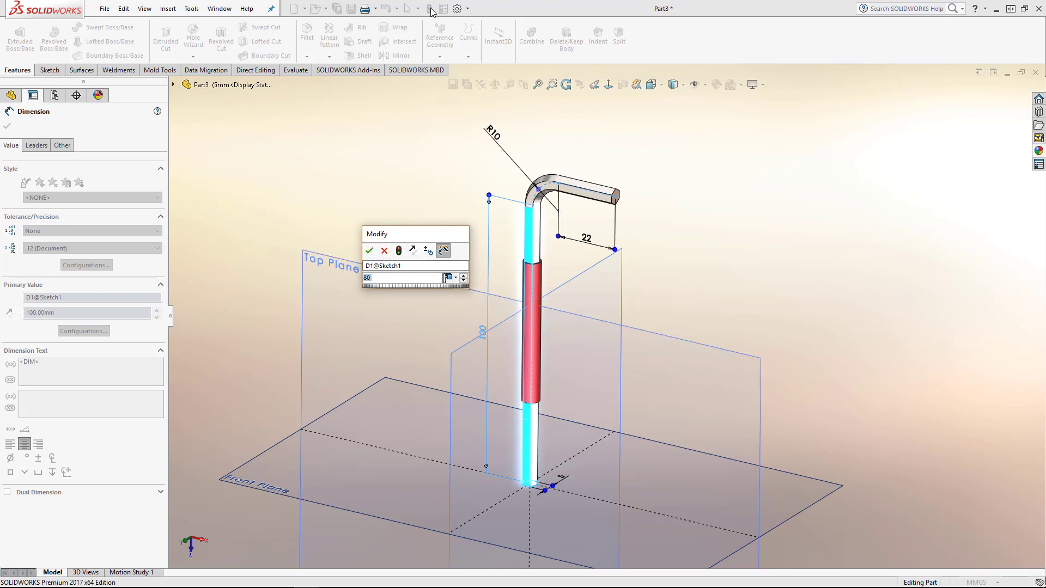
{"action": "left_click", "coordinate": [398, 251]}
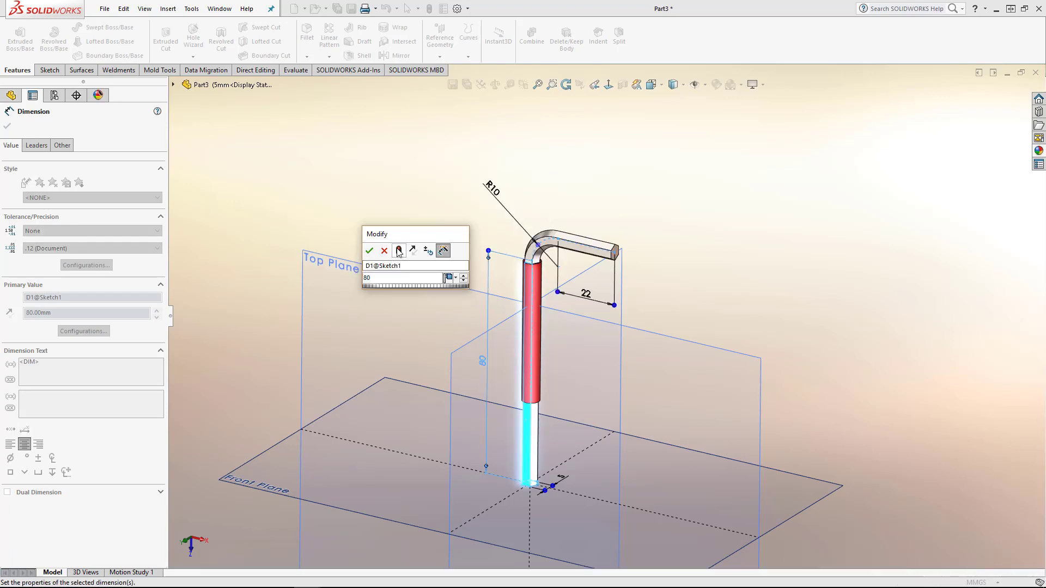
{"action": "left_click", "coordinate": [370, 250]}
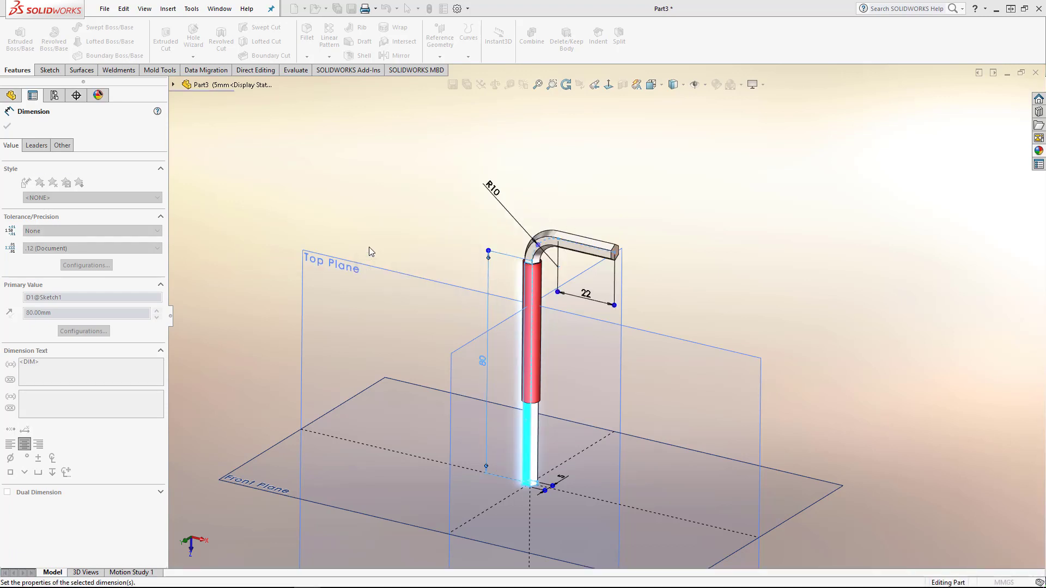
{"action": "left_click", "coordinate": [484, 239]}
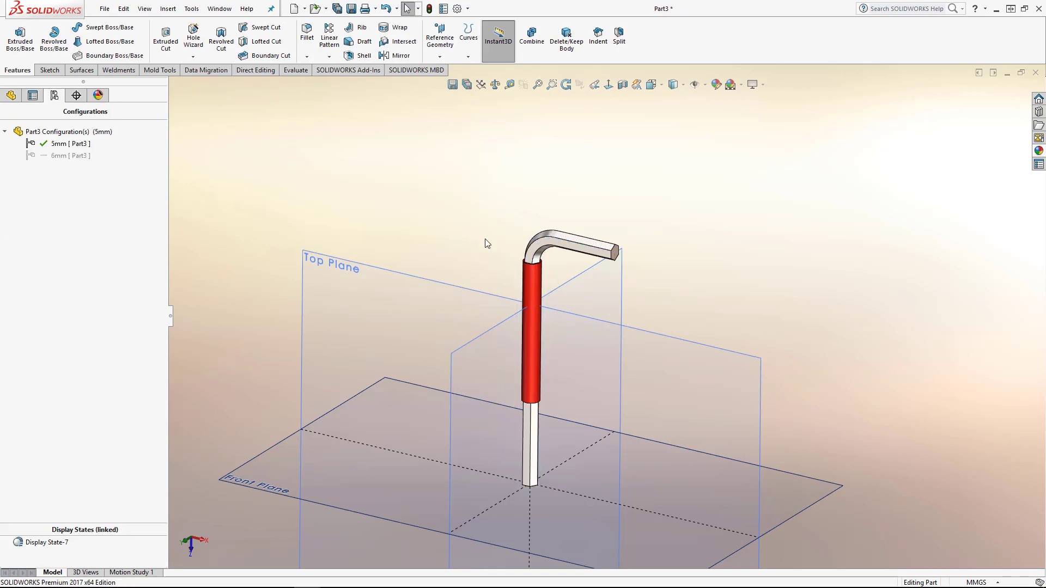
- Set the extrusion length of the red sleeve to 35 mm for this configuration only and rebuild the part
{"action": "left_click", "coordinate": [531, 277]}
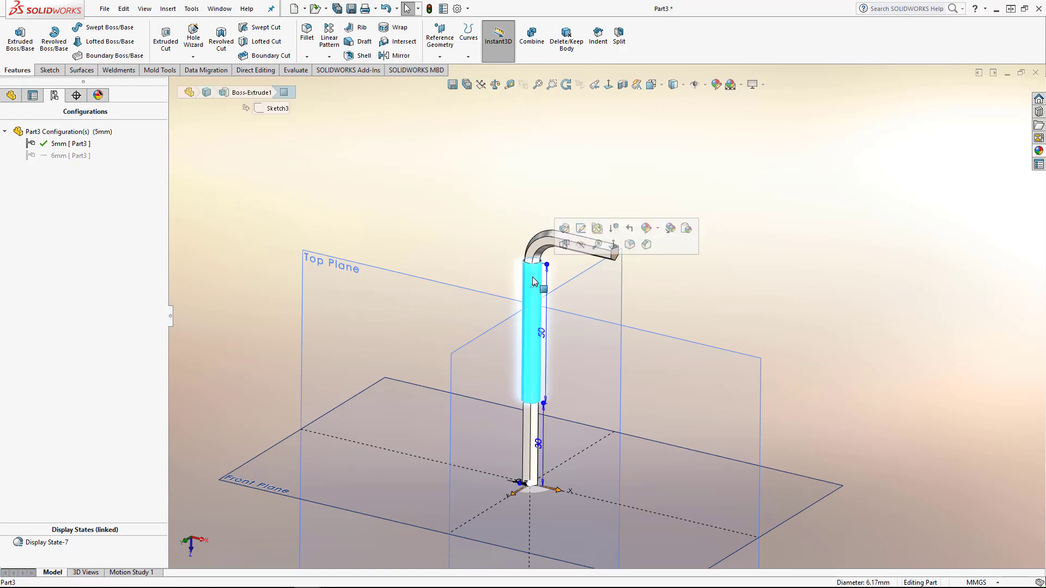
{"action": "left_click", "coordinate": [543, 333]}
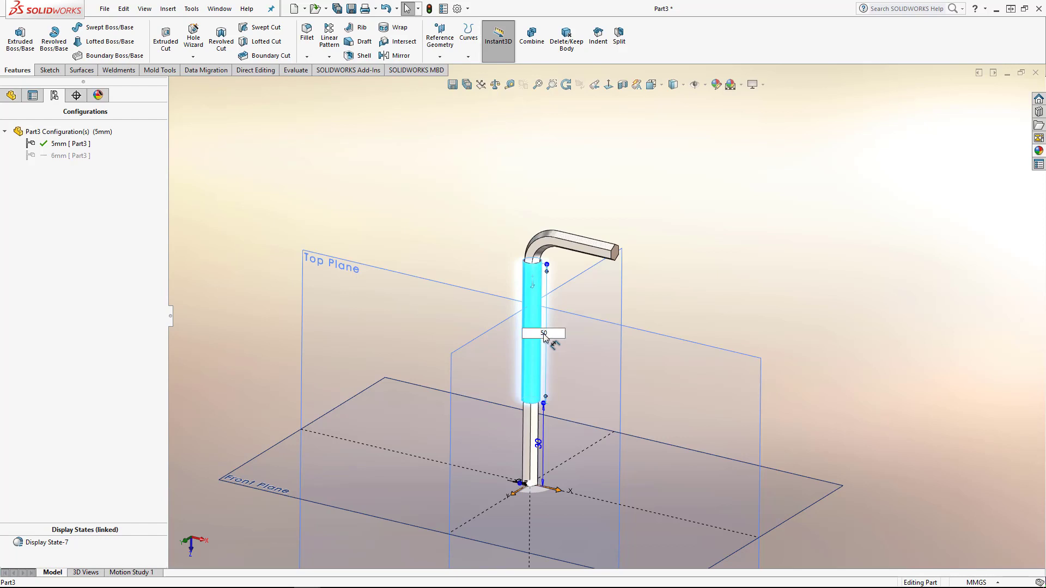
{"action": "double_click", "coordinate": [544, 338]}
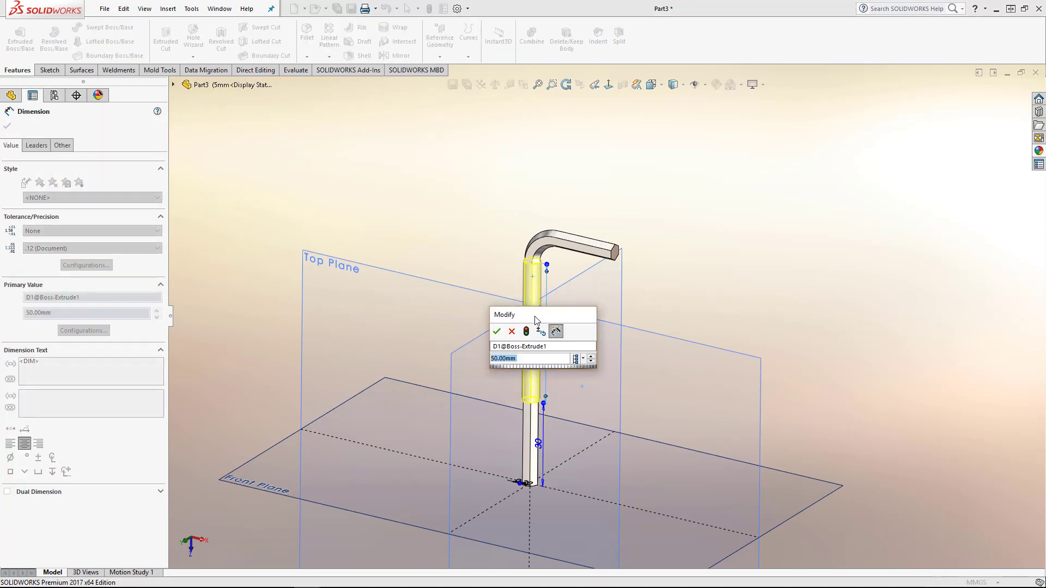
{"action": "left_click_drag", "start_coordinate": [535, 320], "coordinate": [640, 322]}
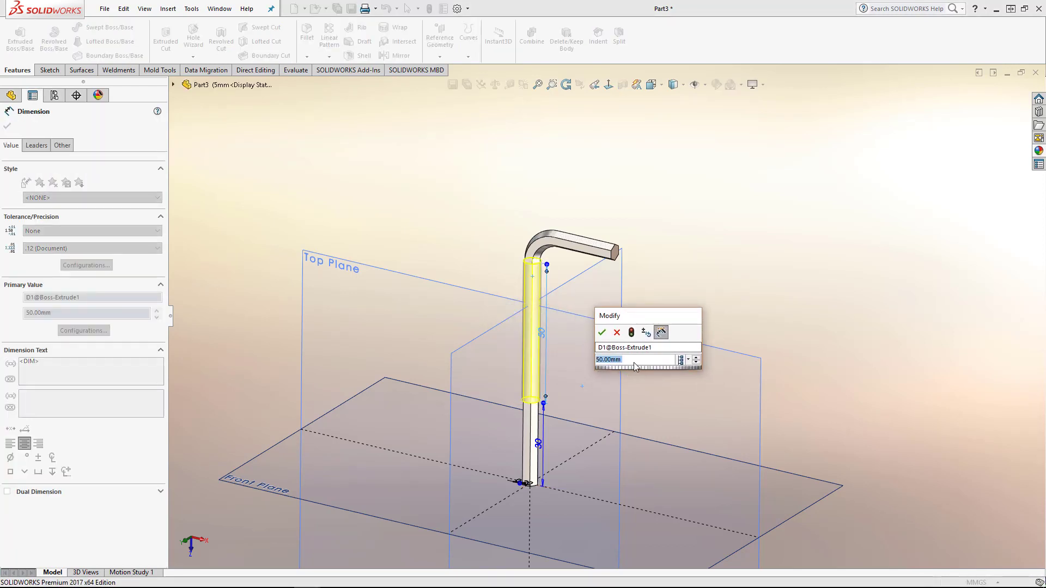
{"action": "type", "text": "35"}
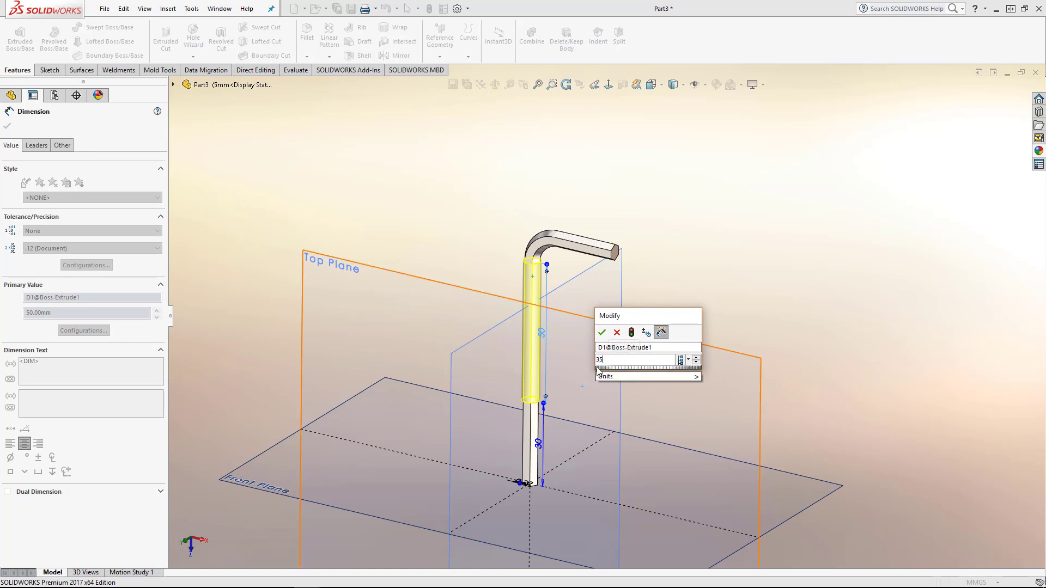
{"action": "left_click", "coordinate": [689, 360]}
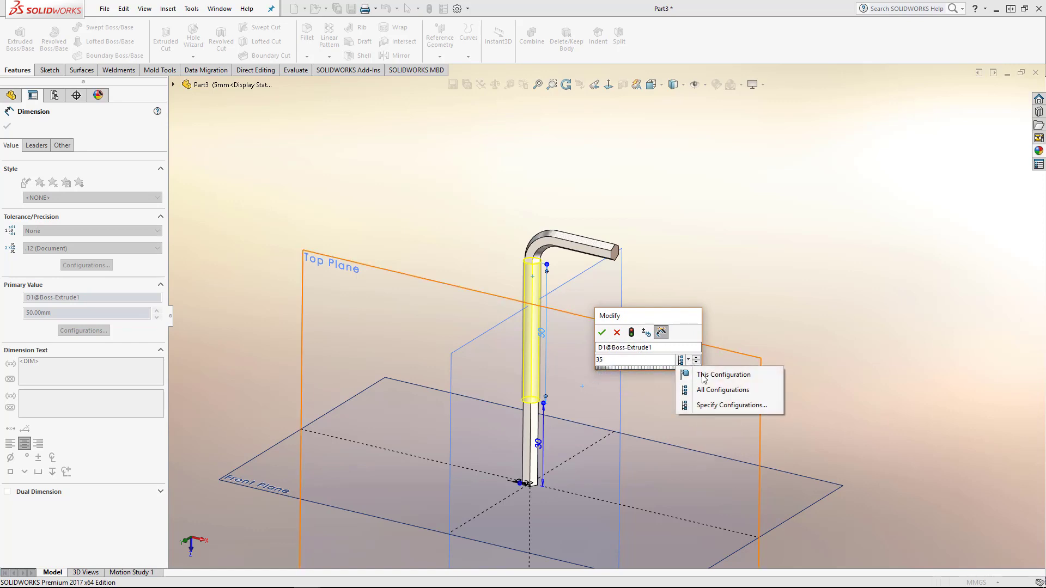
{"action": "left_click", "coordinate": [714, 372]}
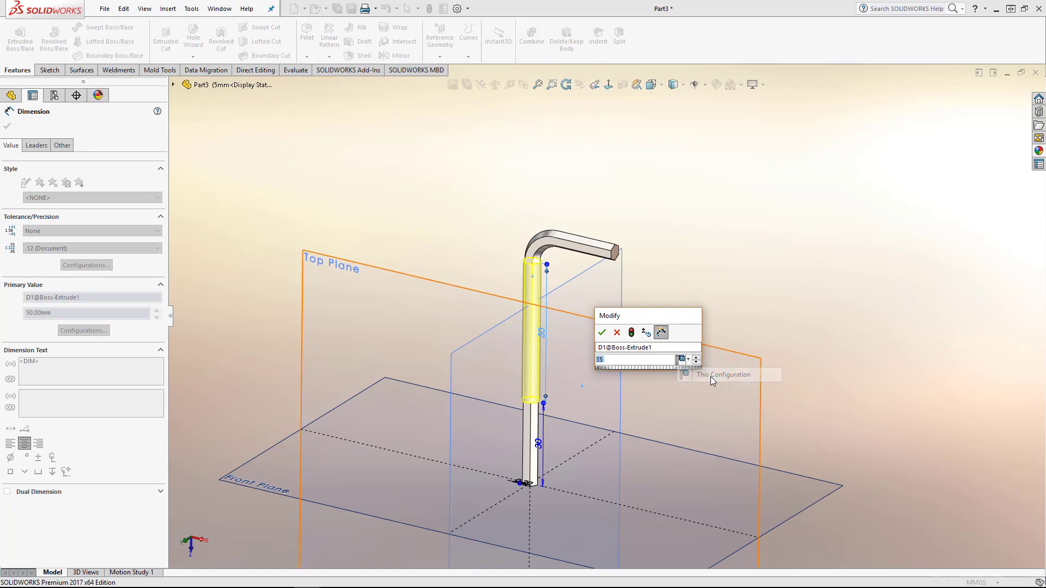
{"action": "left_click", "coordinate": [631, 333]}
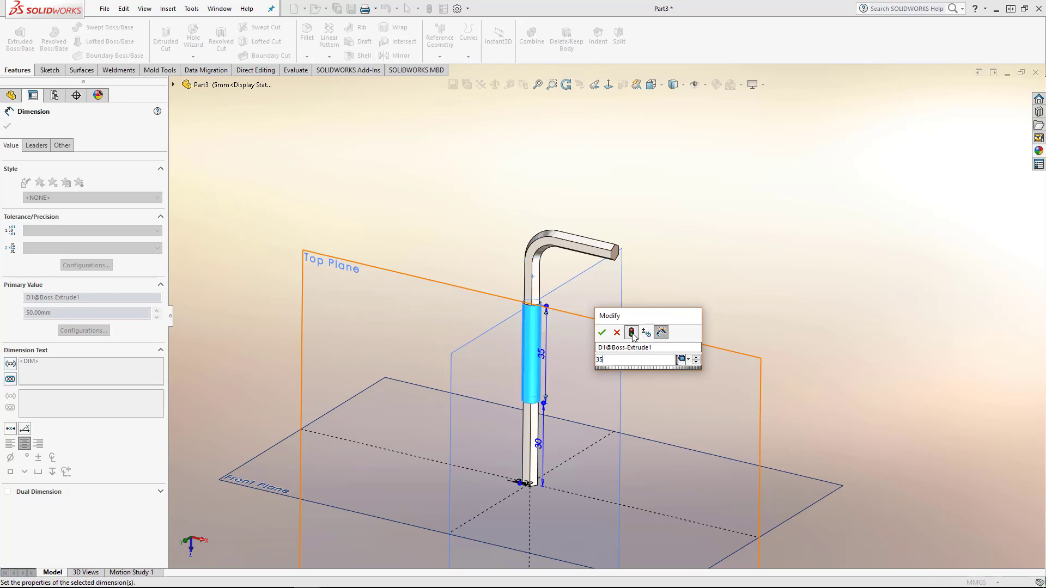
{"action": "left_click", "coordinate": [602, 332]}
{"action": "left_click", "coordinate": [638, 297]}
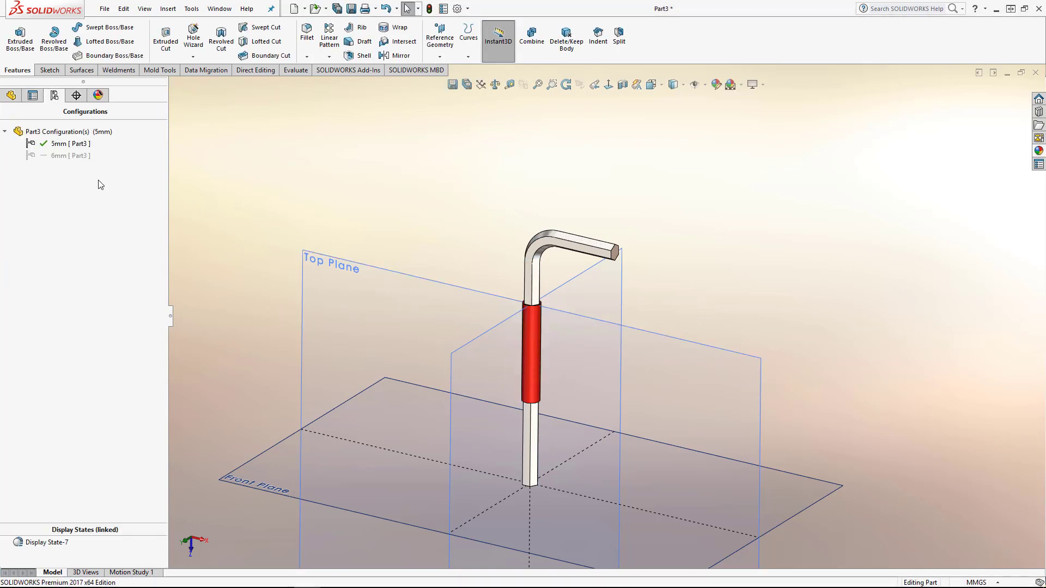
- Activate the 6mm configuration to compare its arm and sleeve lengths with the modified 5mm version
{"action": "double_click", "coordinate": [60, 155]}
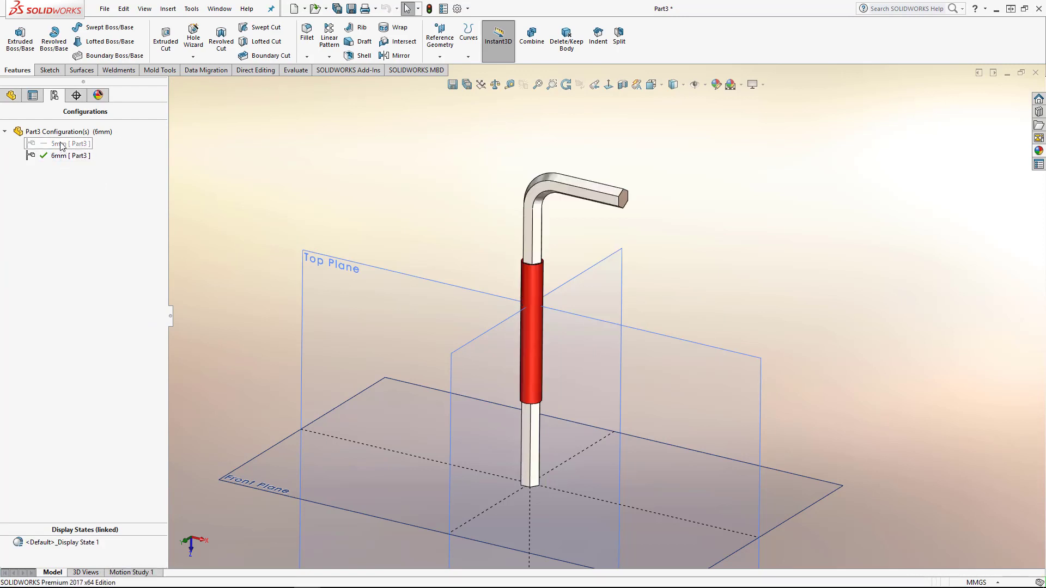
- Activate the 5mm configuration and inspect the hex key and its sleeve up close
{"action": "double_click", "coordinate": [59, 143]}
{"action": "left_click", "coordinate": [536, 313]}
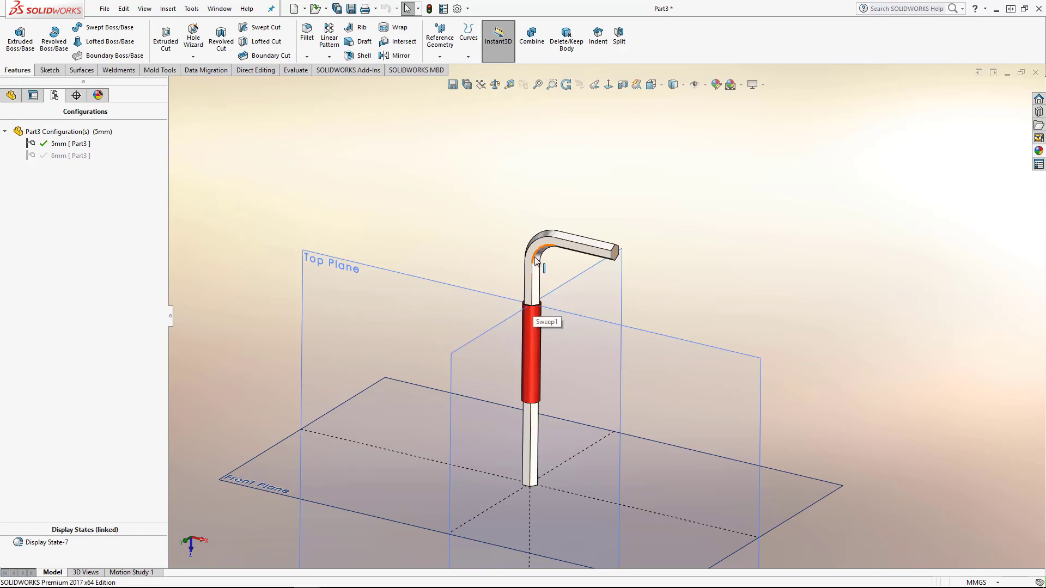
{"action": "scroll", "coordinate": [569, 334], "scroll_direction": "down", "scroll_amount": 3}
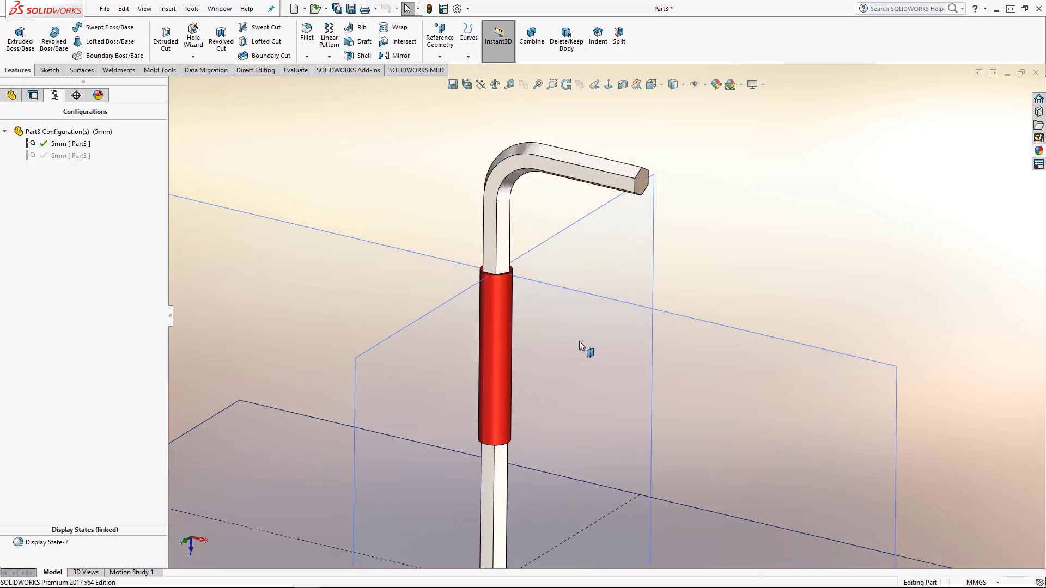
{"action": "scroll", "coordinate": [580, 341], "scroll_direction": "up", "scroll_amount": 3}
{"action": "left_click", "coordinate": [544, 319]}
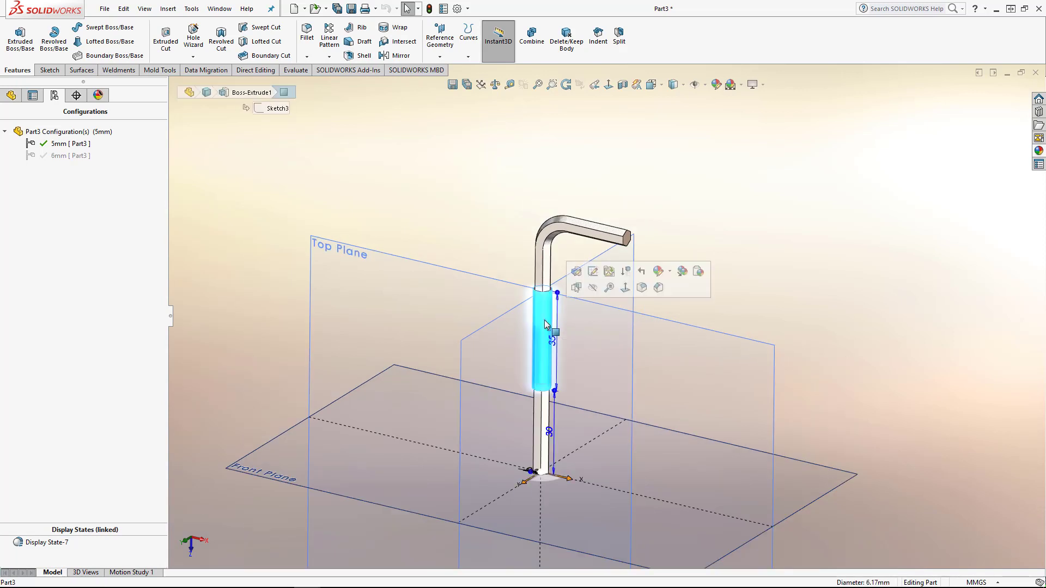
{"action": "left_click", "coordinate": [501, 240]}
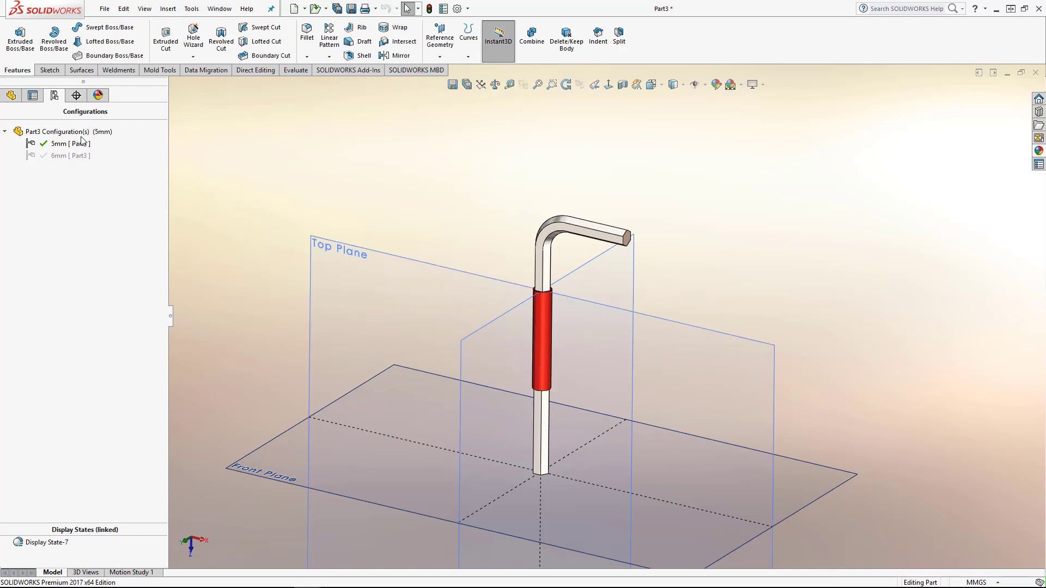
- Change the colour of the sleeve's body to blue with RGB values 19, 15, 255
{"action": "left_click", "coordinate": [544, 309]}
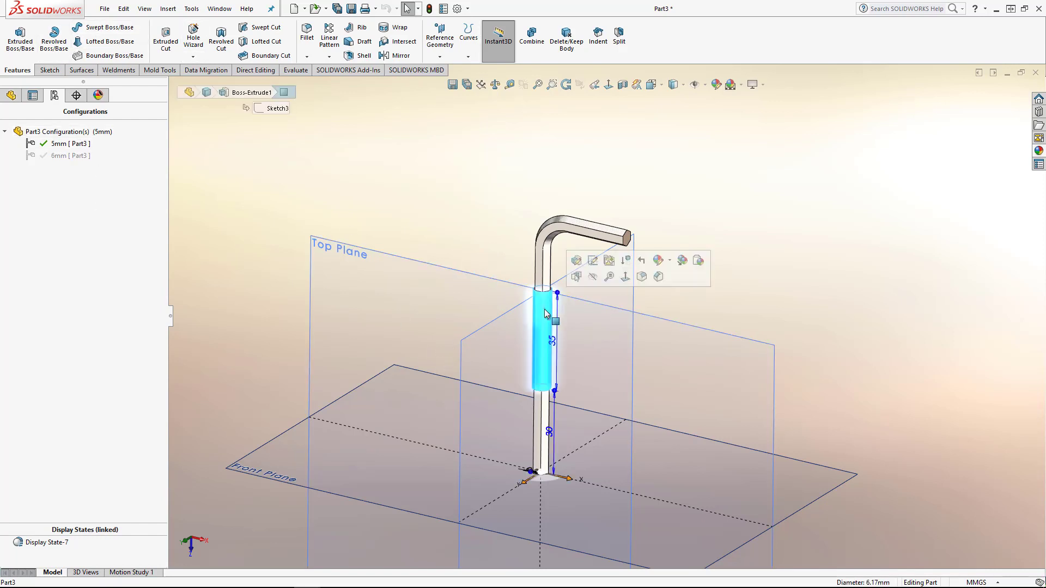
{"action": "left_click", "coordinate": [670, 261]}
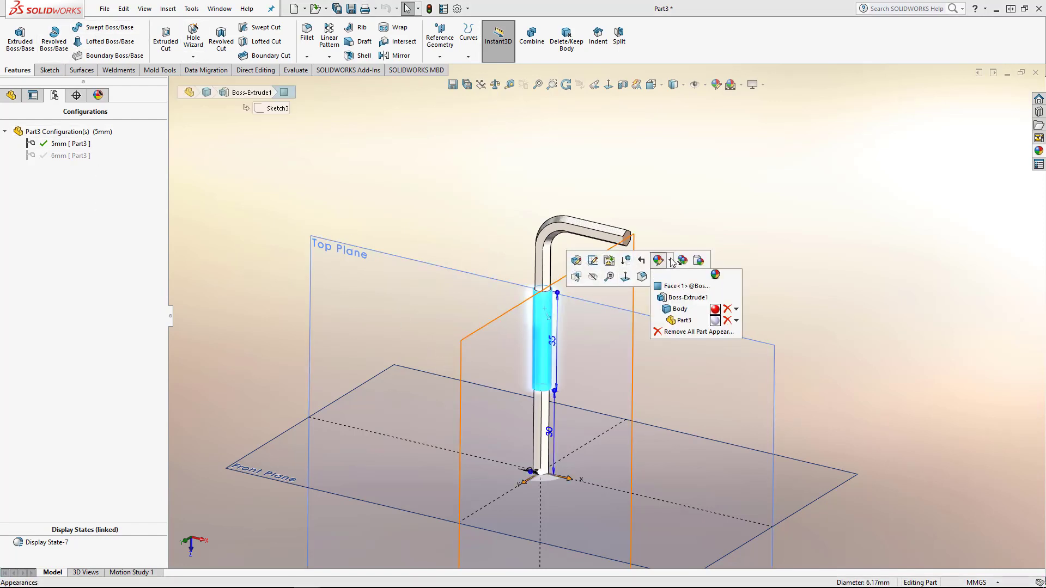
{"action": "left_click", "coordinate": [681, 310]}
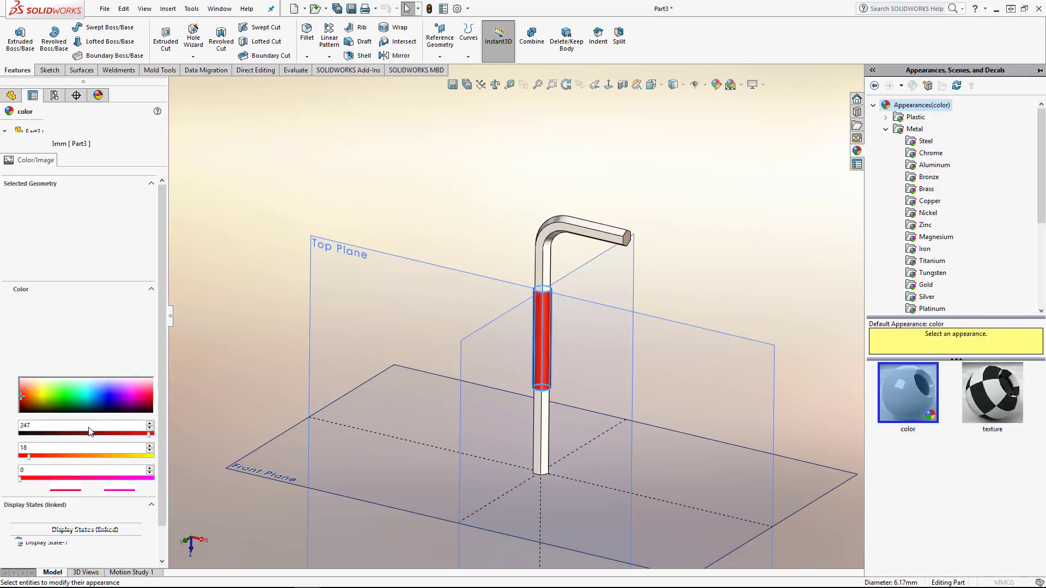
{"action": "left_click", "coordinate": [109, 394]}
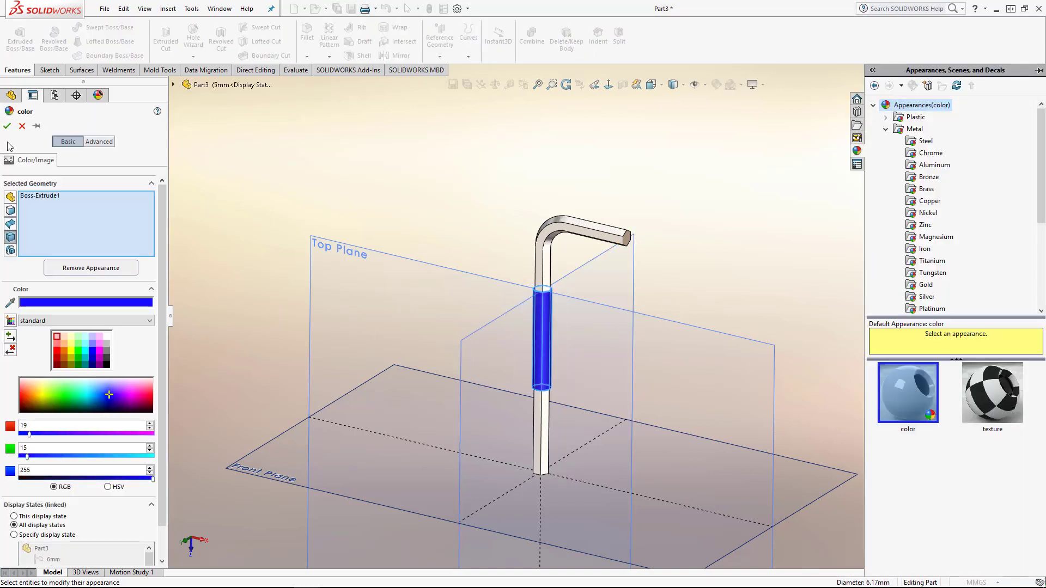
{"action": "left_click", "coordinate": [7, 126]}
- Activate the 6mm configuration to check its sleeve colour, and return to the 5mm configuration
{"action": "left_click", "coordinate": [72, 155]}
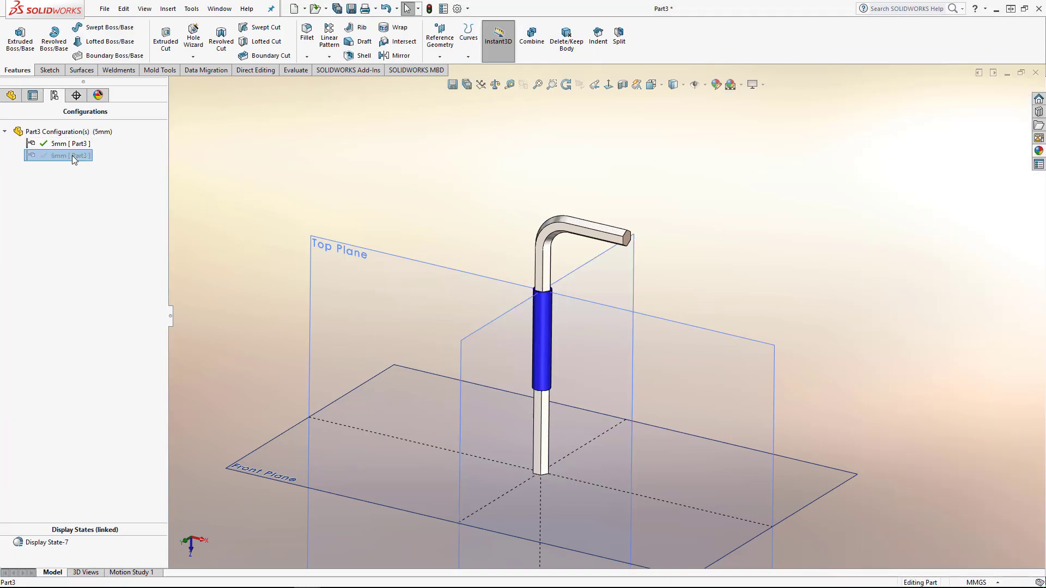
{"action": "double_click", "coordinate": [72, 155]}
{"action": "double_click", "coordinate": [68, 143]}
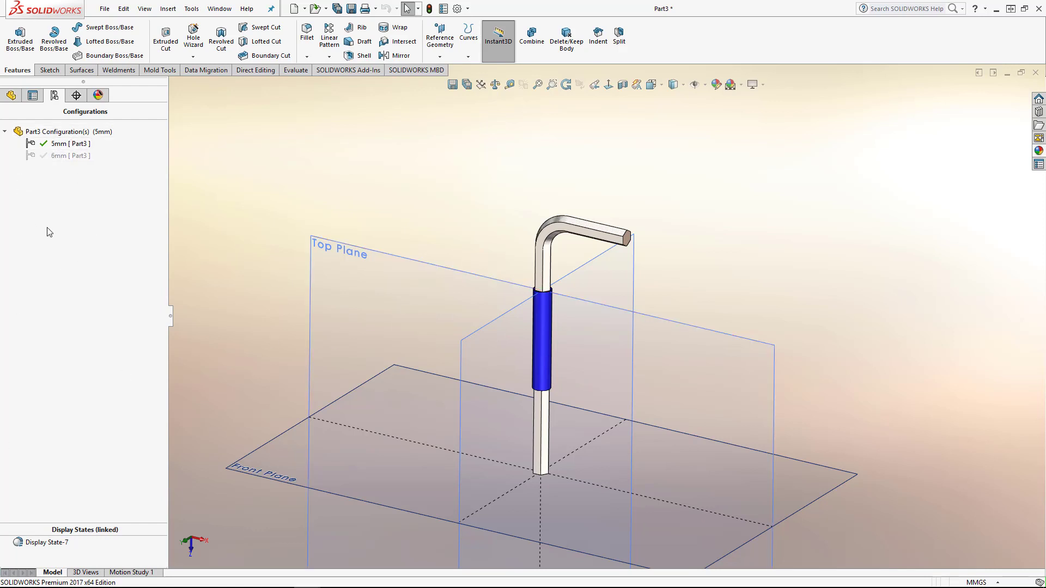
- Add a new configuration named 4mm to the part
{"action": "right_click", "coordinate": [66, 134]}
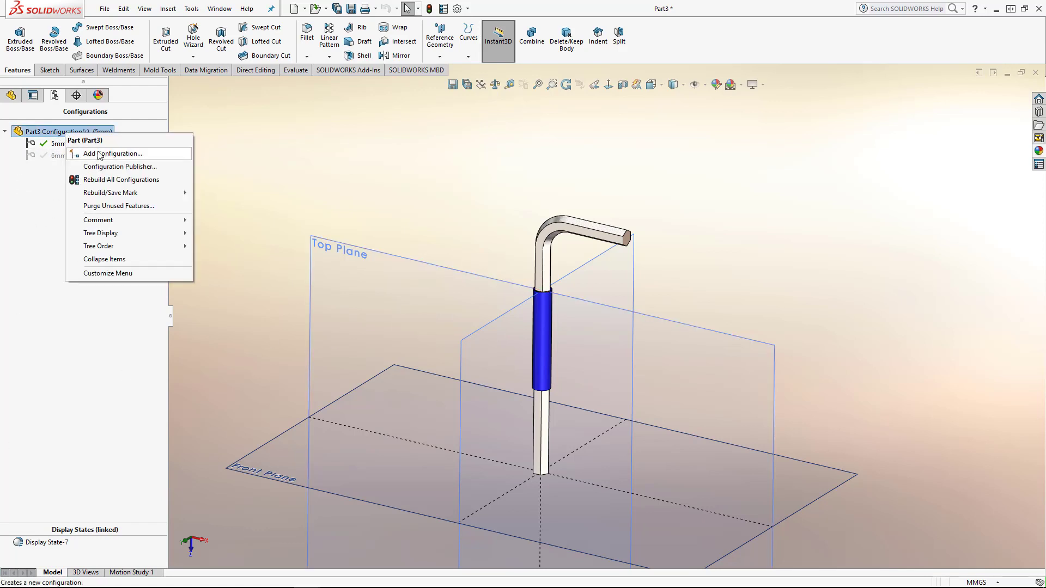
{"action": "key", "text": "Escape"}
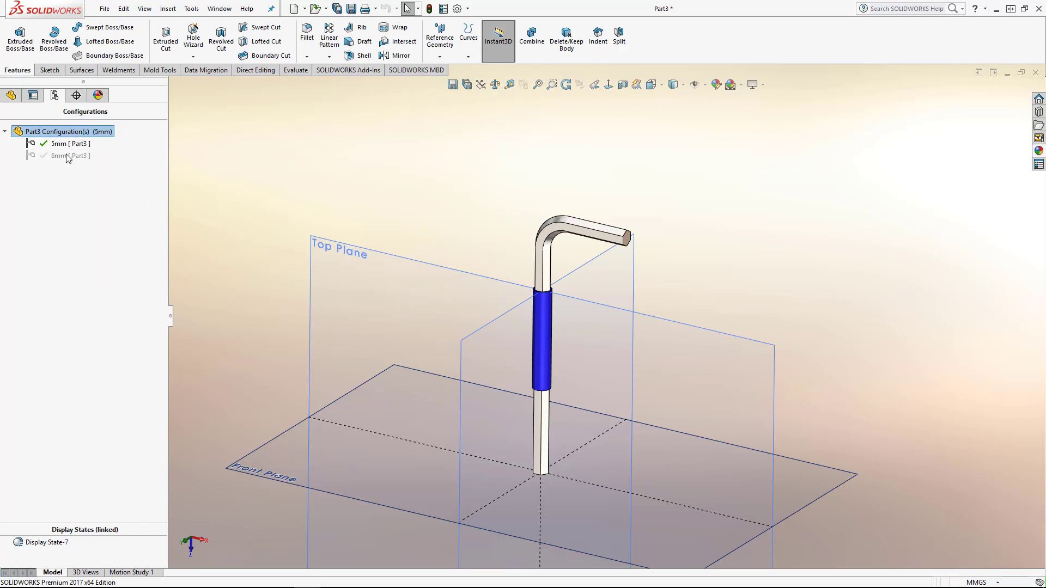
{"action": "right_click", "coordinate": [39, 134]}
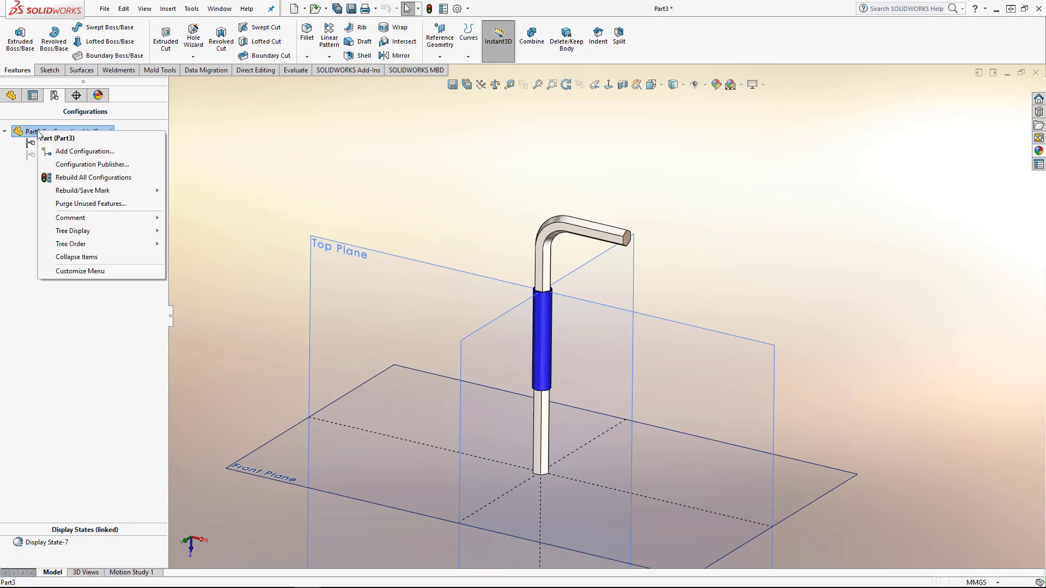
{"action": "left_click", "coordinate": [83, 152]}
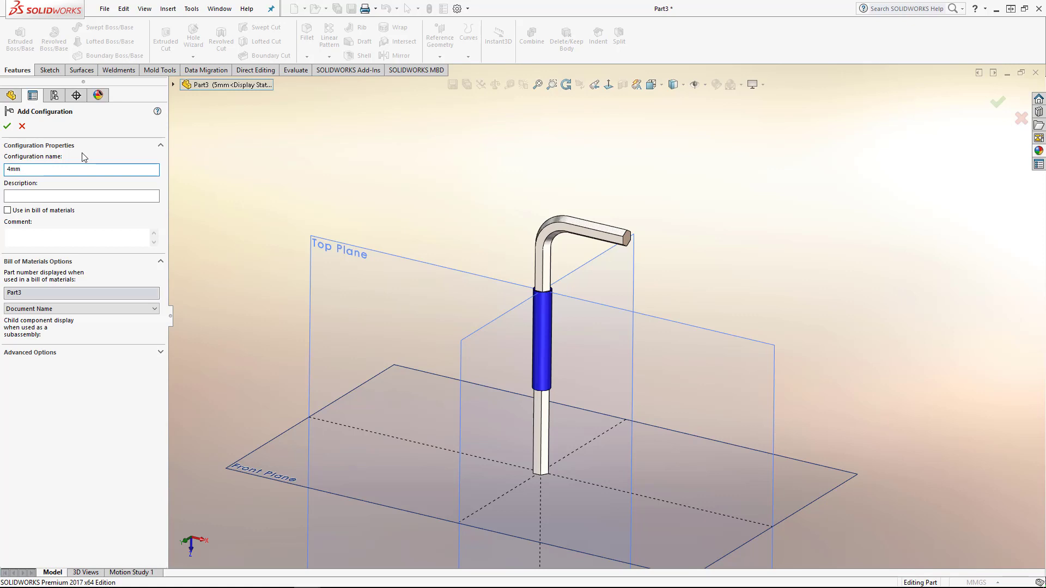
{"action": "key", "text": "Return"}
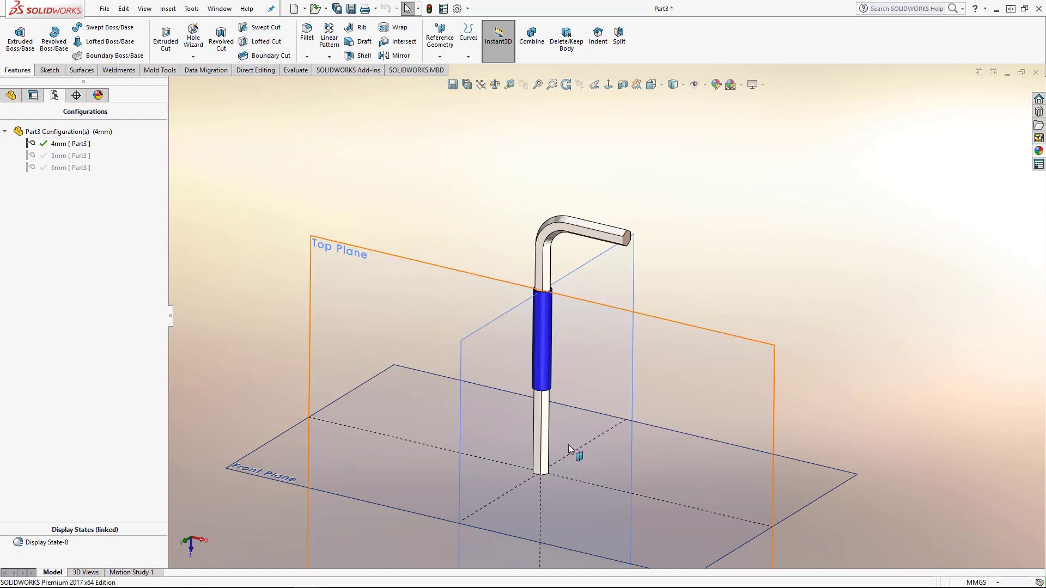
- Set the size of the hexagonal profile to 4 mm for this configuration only and rebuild the part
{"action": "scroll", "coordinate": [569, 460], "scroll_direction": "down", "scroll_amount": 1}
{"action": "left_click", "coordinate": [570, 458]}
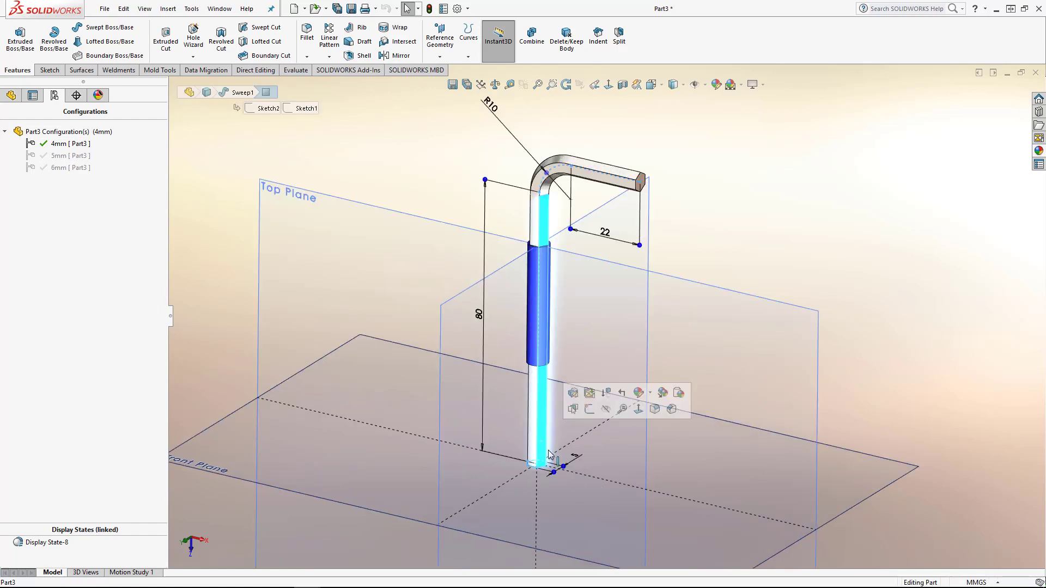
{"action": "double_click", "coordinate": [576, 457]}
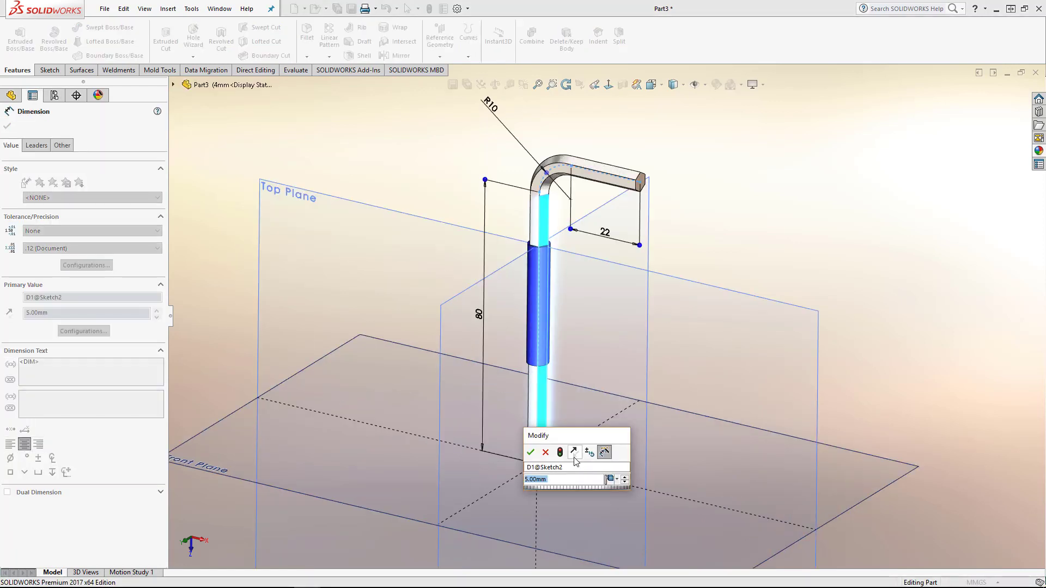
{"action": "type", "text": "4"}
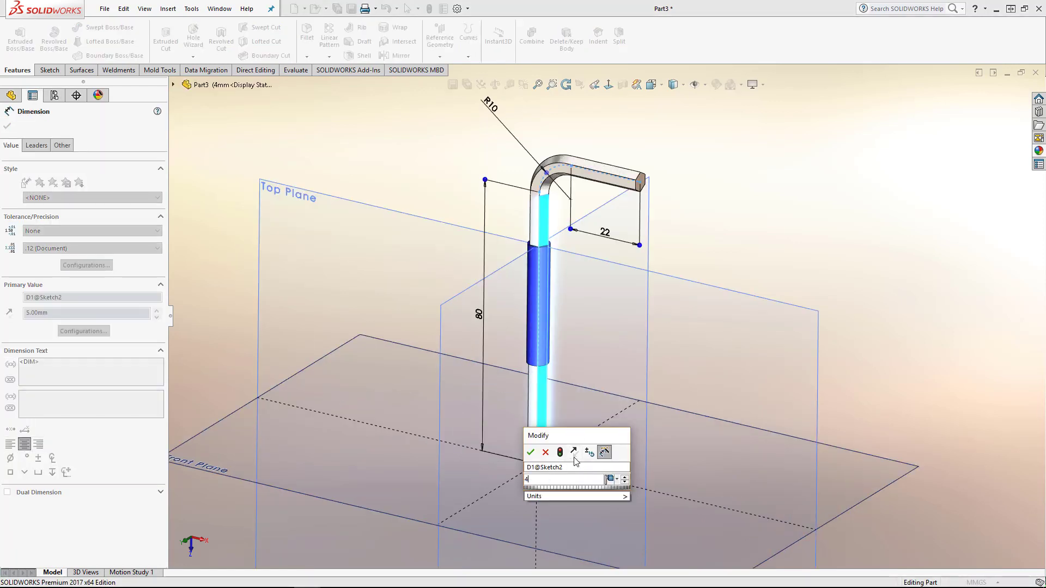
{"action": "left_click", "coordinate": [617, 481]}
{"action": "left_click", "coordinate": [638, 496]}
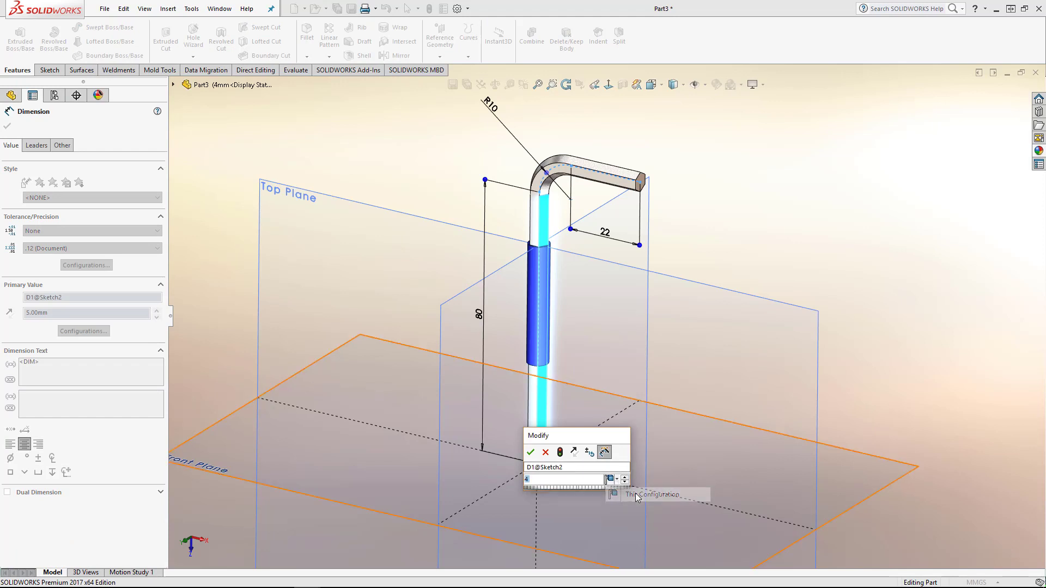
{"action": "left_click", "coordinate": [560, 452]}
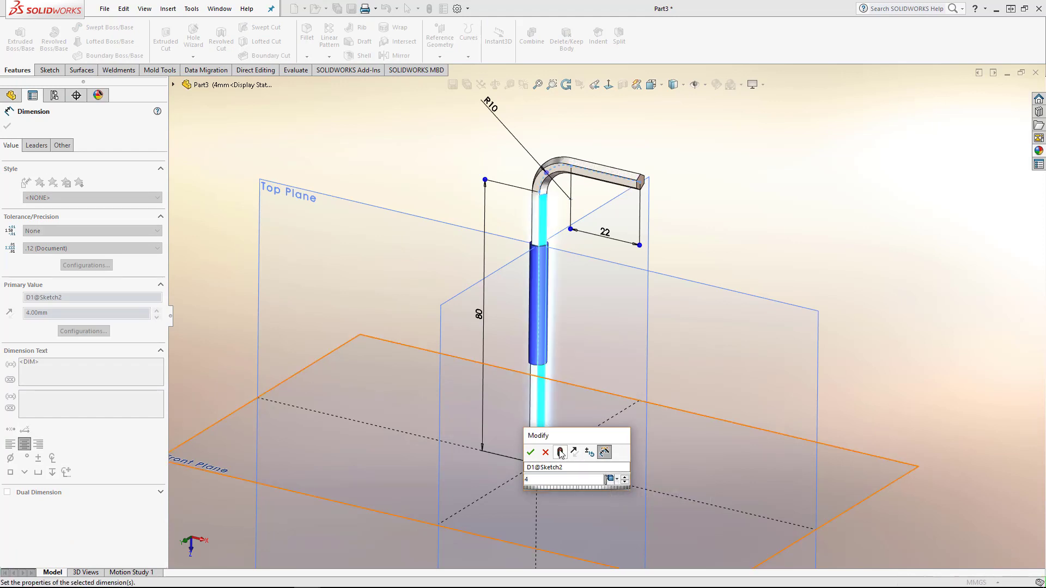
{"action": "left_click", "coordinate": [531, 453]}
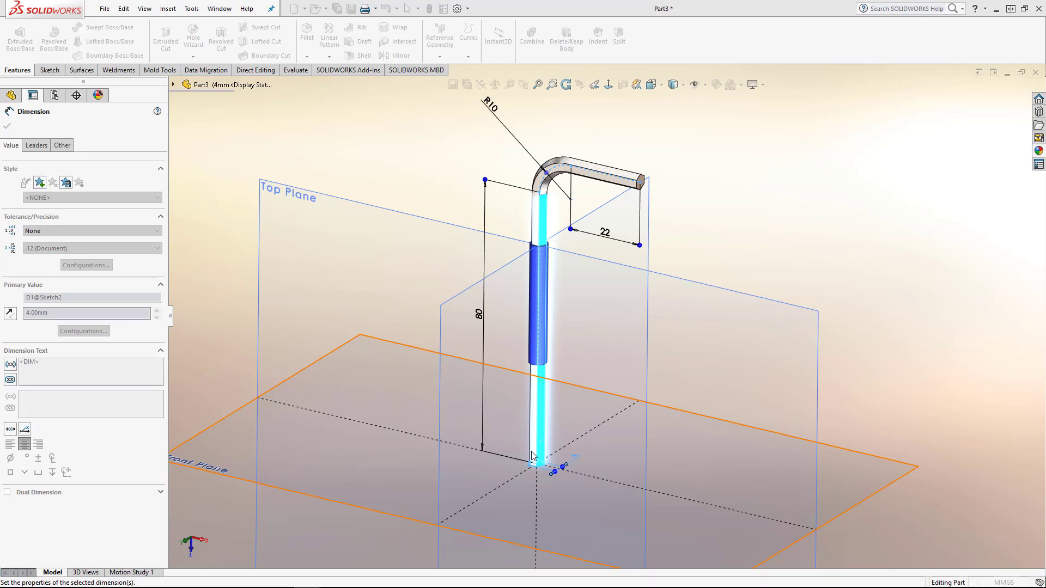
{"action": "double_click", "coordinate": [605, 234]}
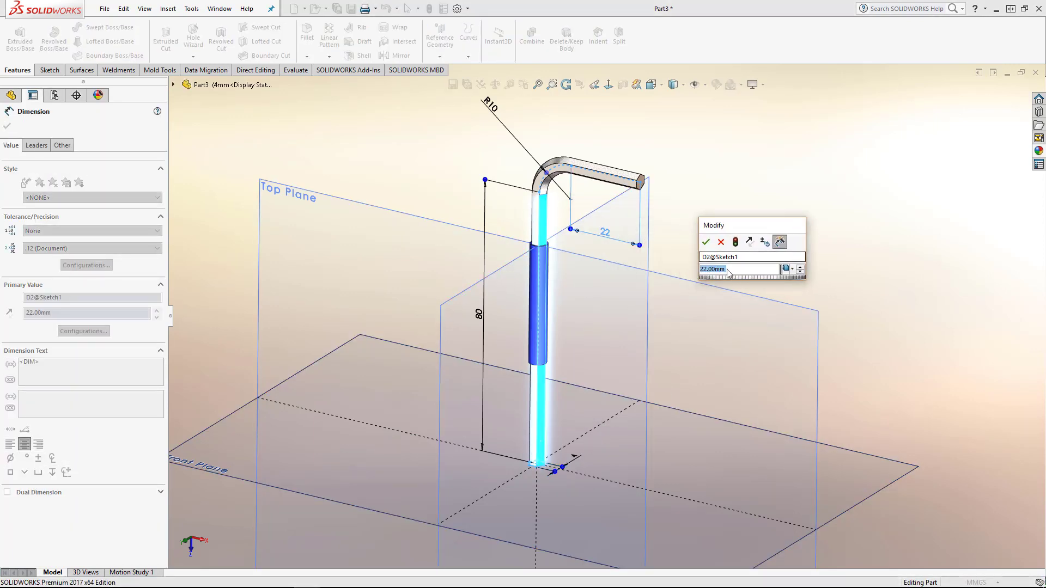
{"action": "left_click", "coordinate": [722, 242]}
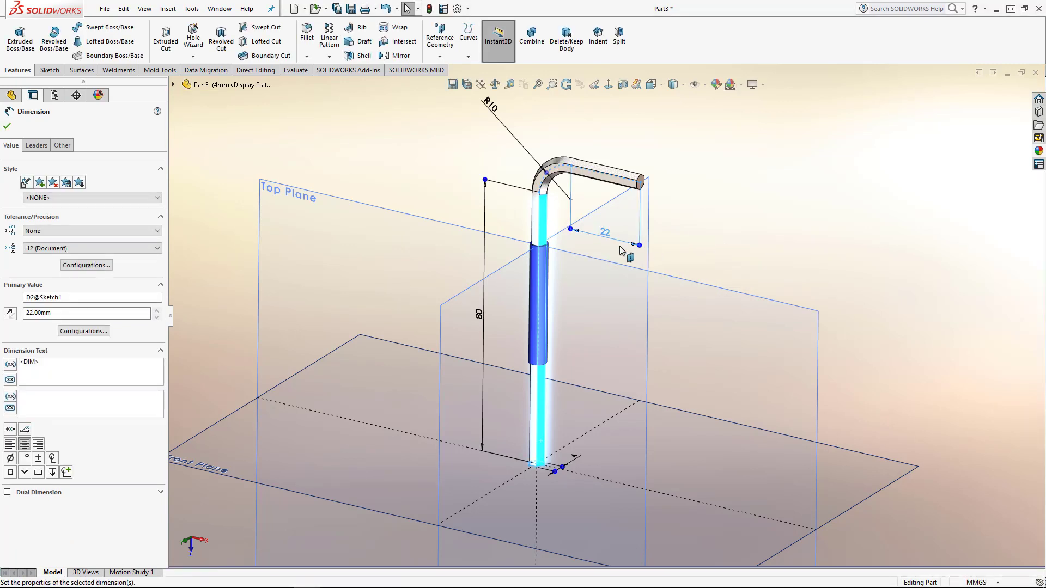
{"action": "right_click", "coordinate": [614, 250]}
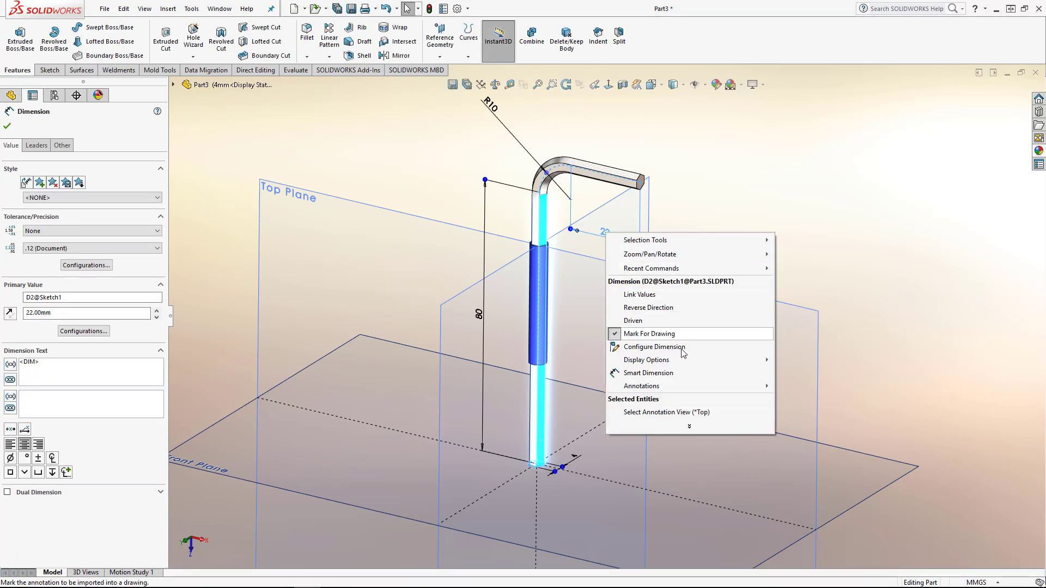
{"action": "left_click", "coordinate": [723, 208]}
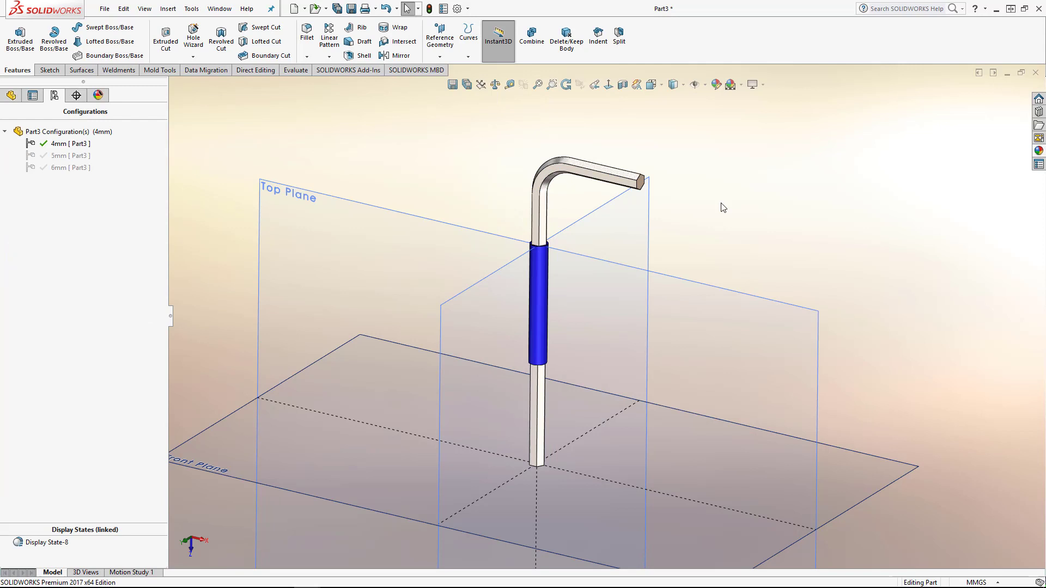
- Open the Modify Configurations table for the short arm's length dimension and position it clear of the hex key
{"action": "left_click", "coordinate": [599, 180]}
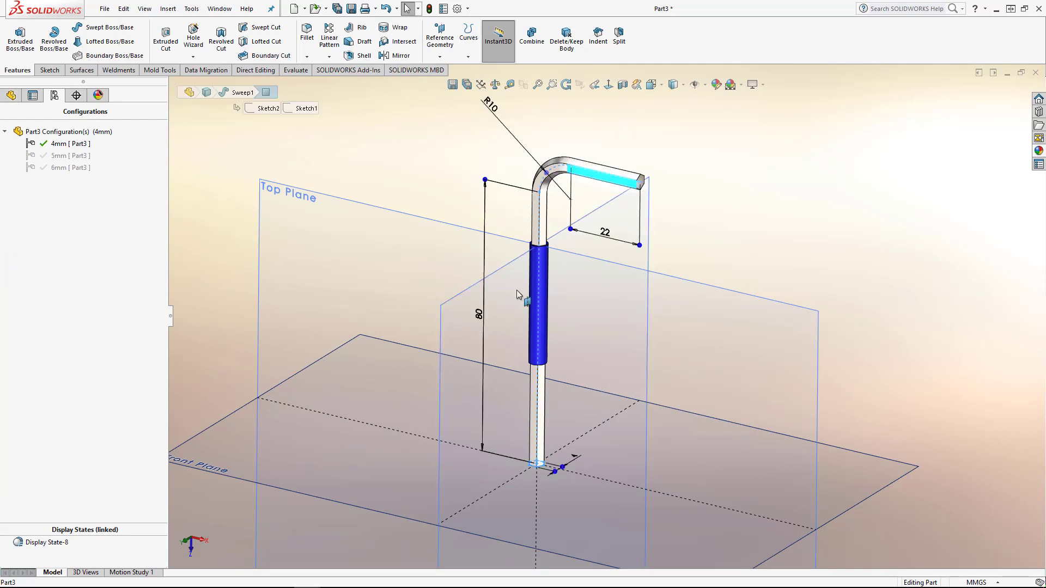
{"action": "left_click", "coordinate": [608, 233]}
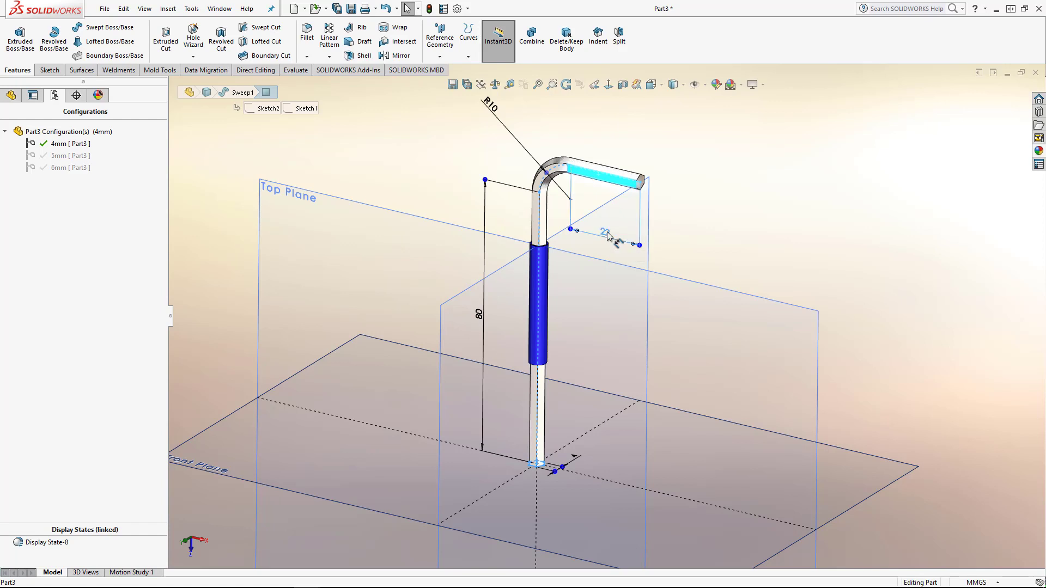
{"action": "left_click", "coordinate": [480, 315]}
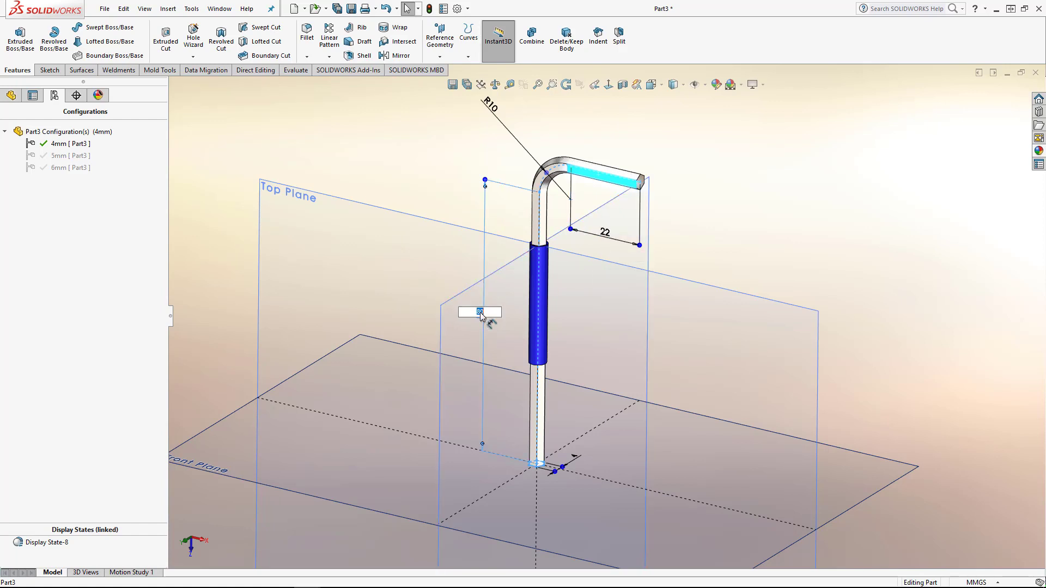
{"action": "right_click", "coordinate": [607, 235]}
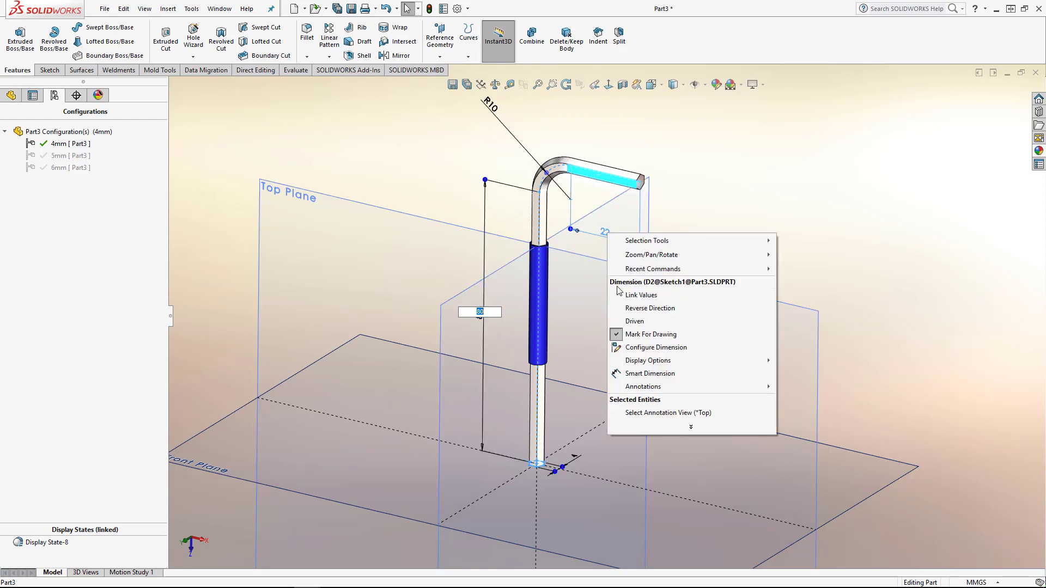
{"action": "right_click", "coordinate": [605, 234]}
{"action": "left_click", "coordinate": [656, 347]}
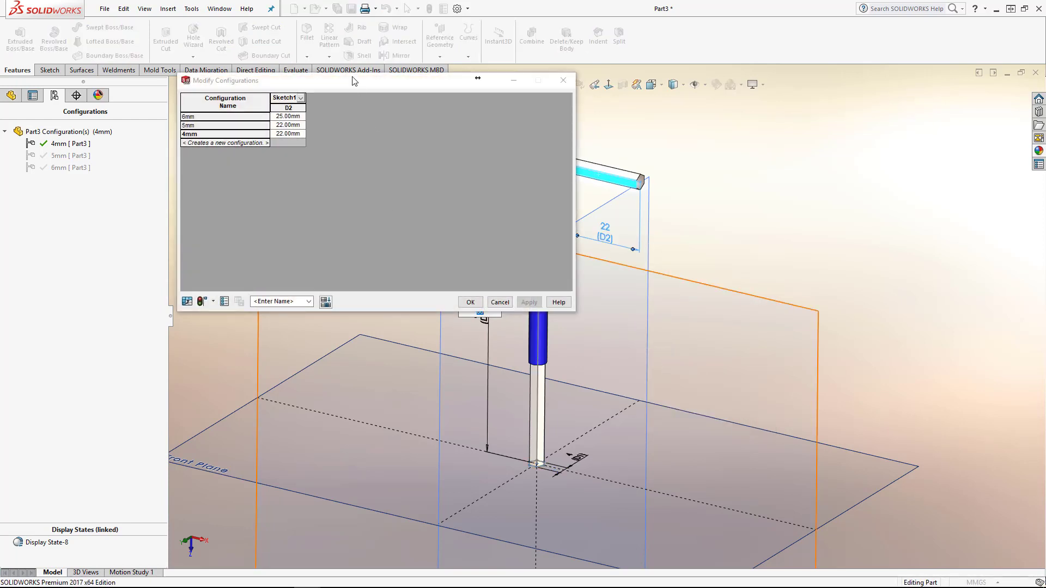
{"action": "left_click_drag", "start_coordinate": [352, 81], "coordinate": [247, 194]}
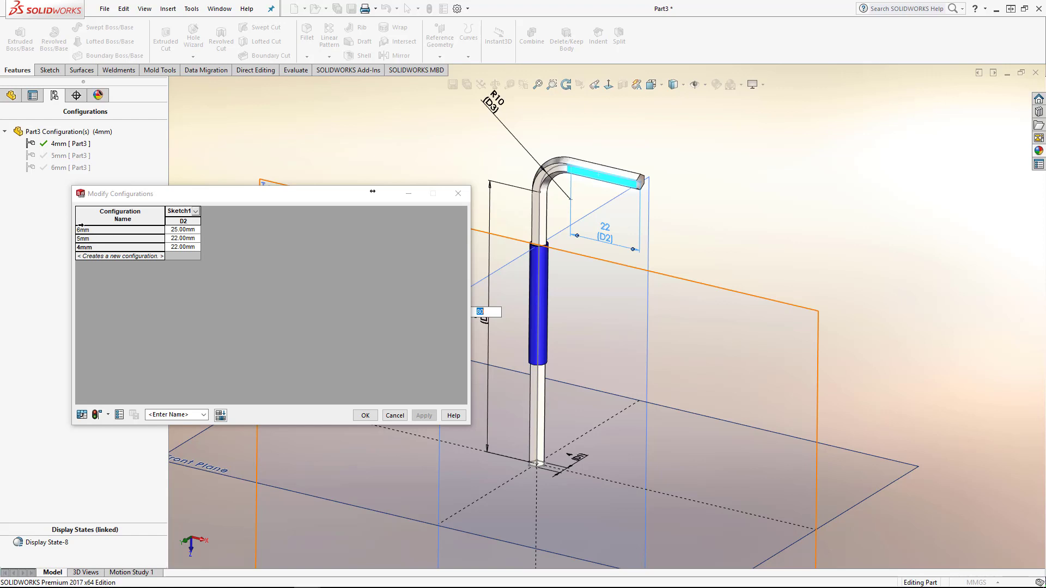
{"action": "left_click_drag", "start_coordinate": [327, 194], "coordinate": [271, 210]}
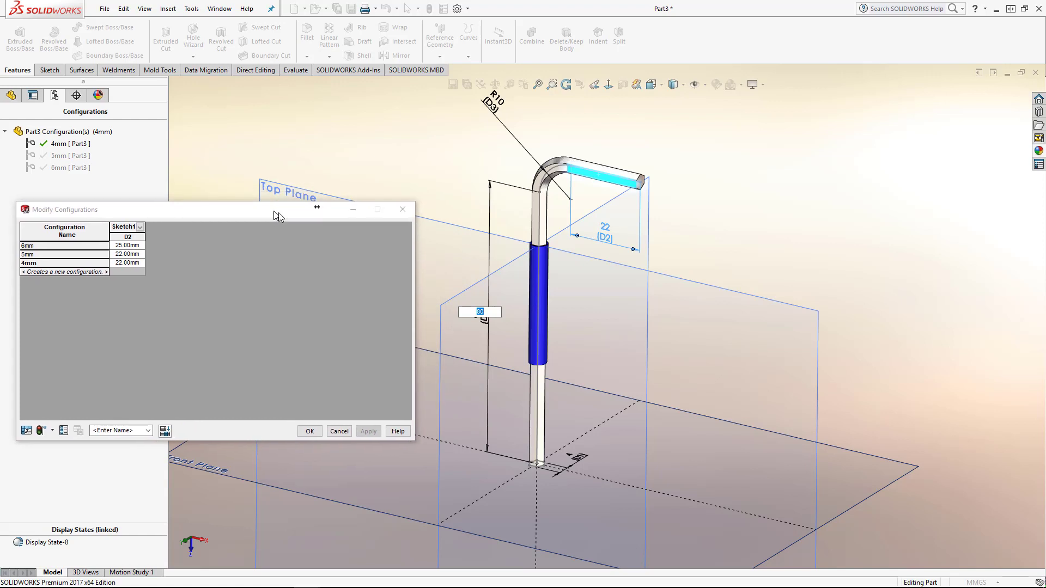
- Add the hex key's sweep feature to the configuration table and display its dimensions on the model
{"action": "right_click", "coordinate": [485, 322]}
{"action": "left_click", "coordinate": [475, 329]}
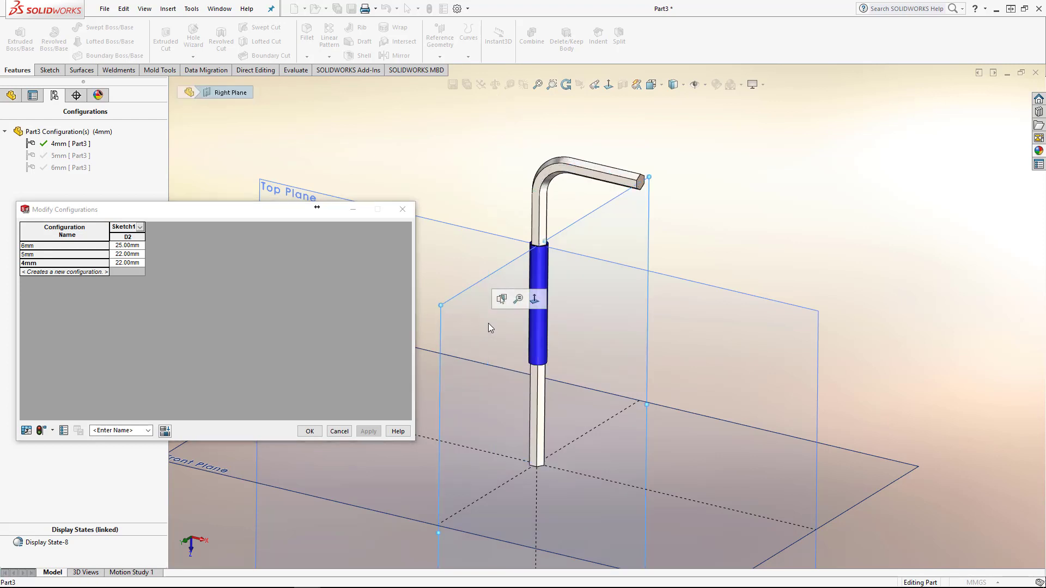
{"action": "left_click", "coordinate": [538, 207]}
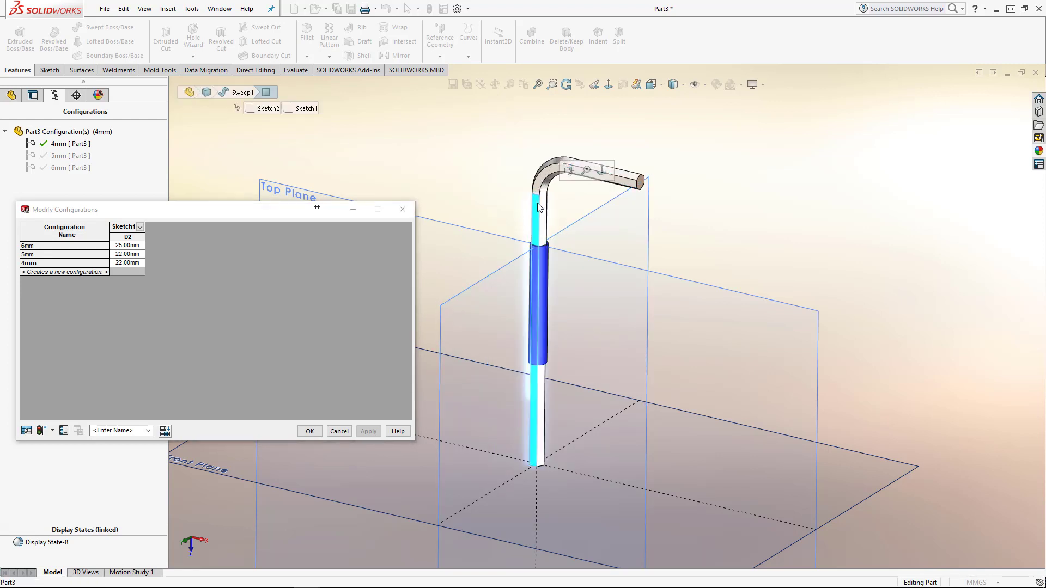
{"action": "double_click", "coordinate": [541, 428]}
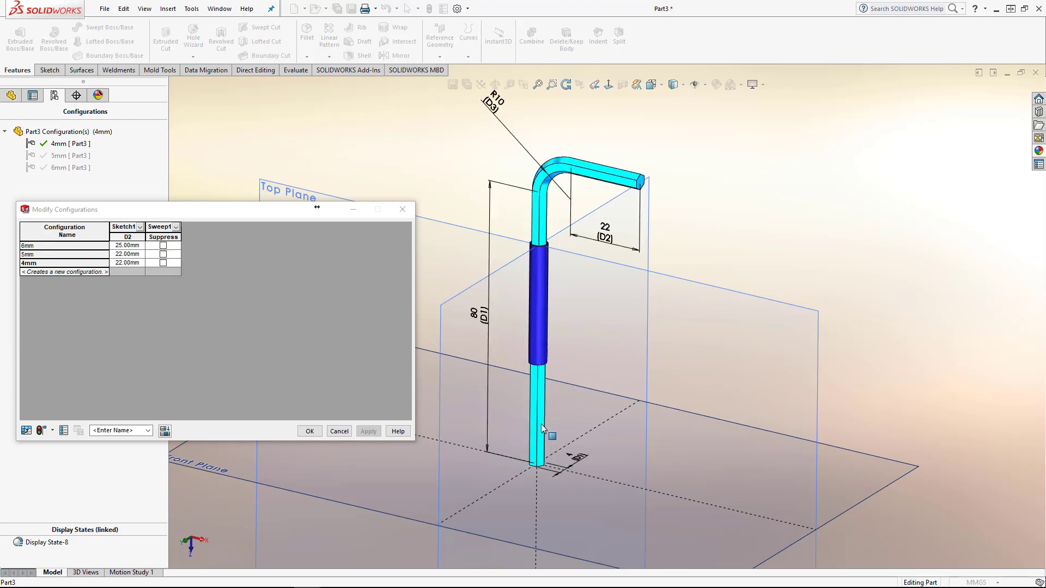
- Add the long arm's length dimension and the bend radius dimension to the configuration table
{"action": "left_click", "coordinate": [482, 327]}
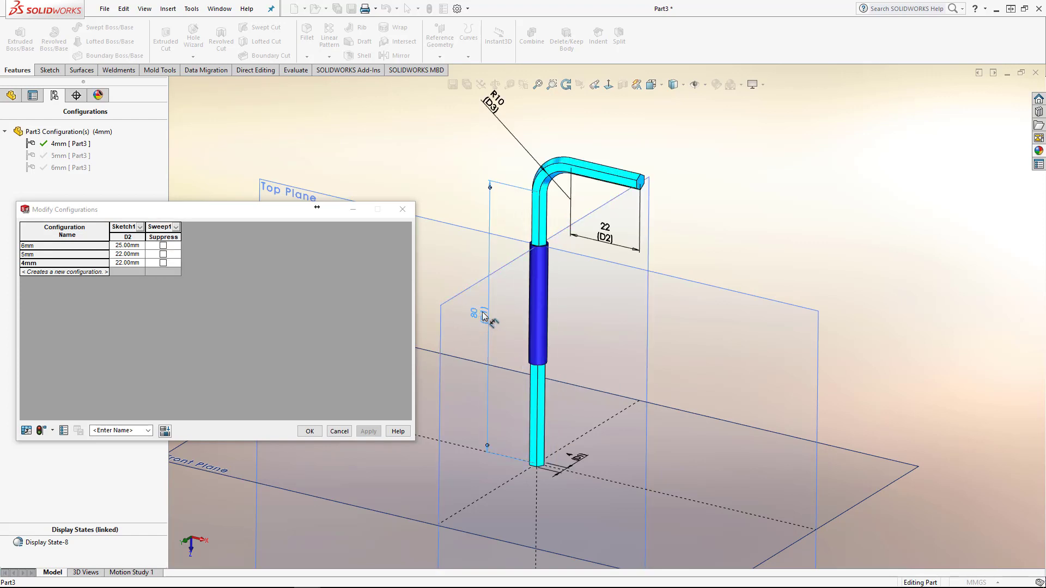
{"action": "double_click", "coordinate": [483, 314]}
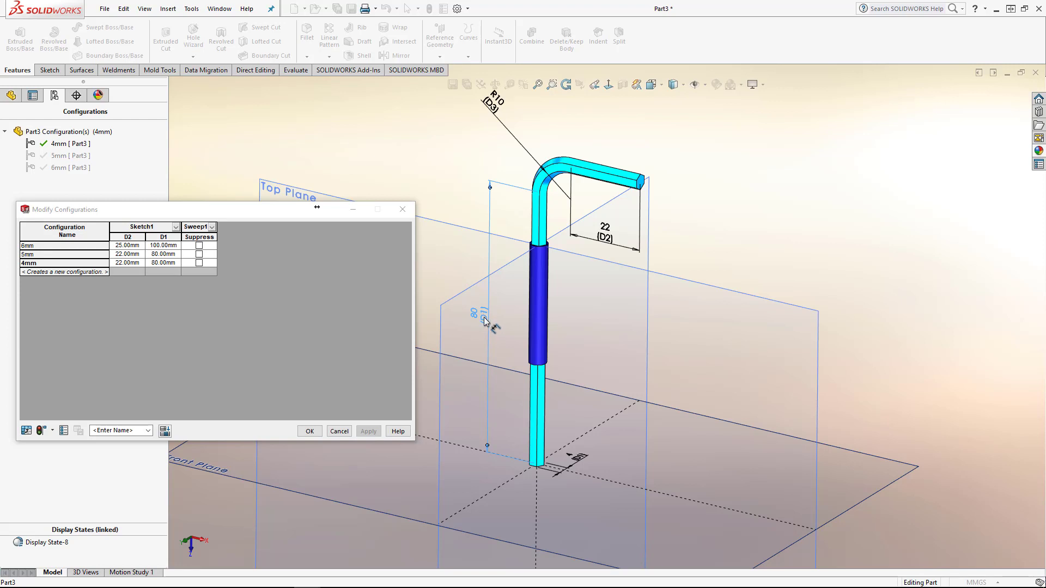
{"action": "double_click", "coordinate": [493, 102]}
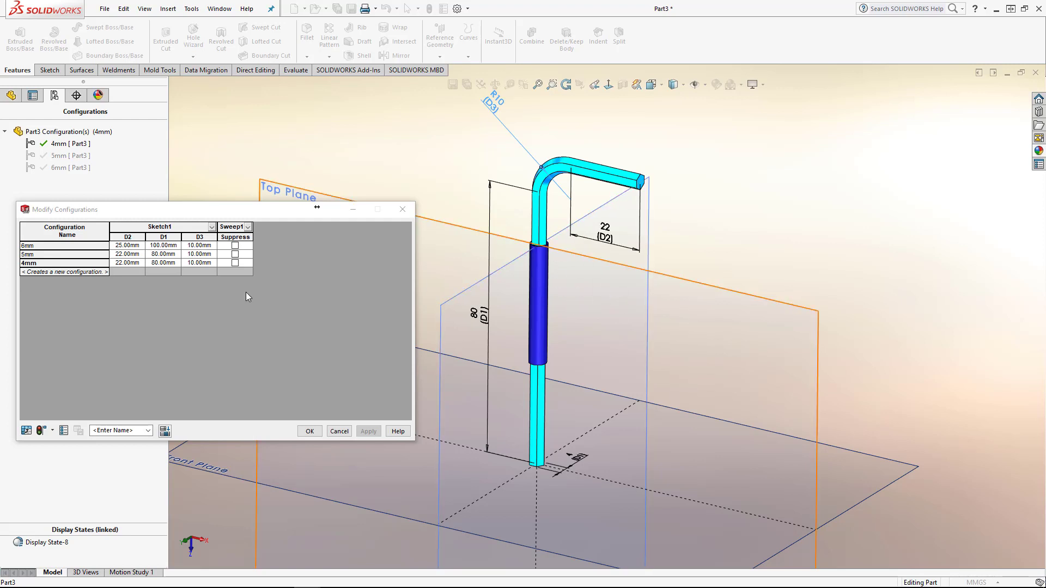
- For the 4mm configuration, set the long arm to 65 mm, the short arm to 18 mm and the bend radius to 8 mm, and apply the table
{"action": "left_click", "coordinate": [158, 263]}
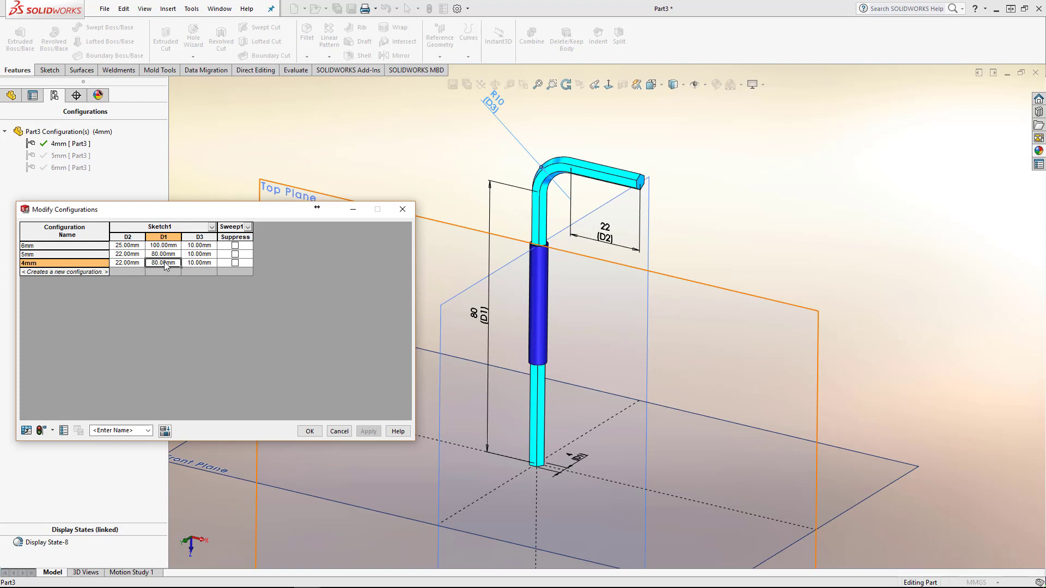
{"action": "left_click", "coordinate": [161, 262]}
{"action": "type", "text": "65"}
{"action": "left_click", "coordinate": [126, 263]}
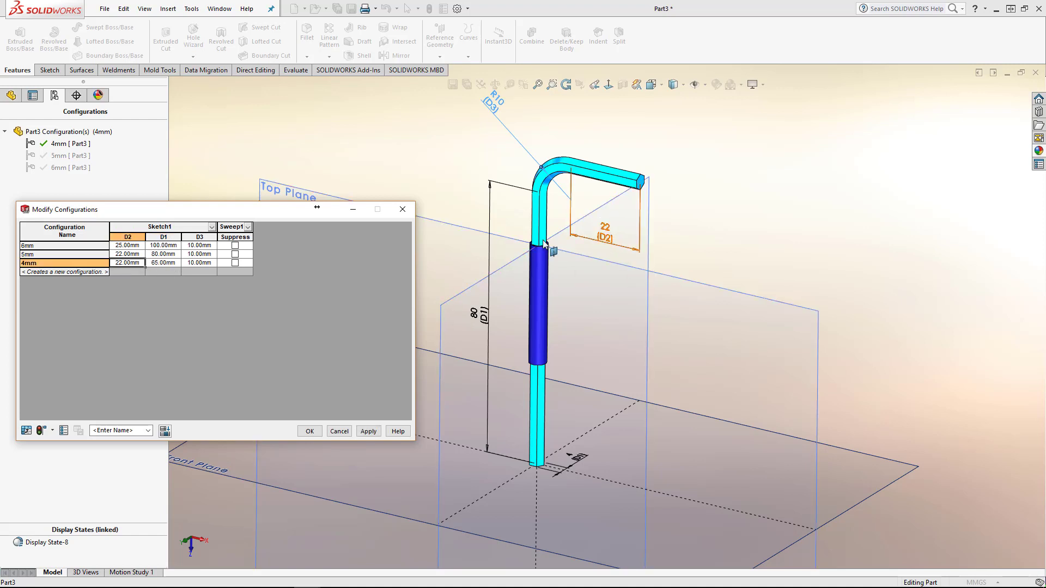
{"action": "left_click", "coordinate": [122, 263]}
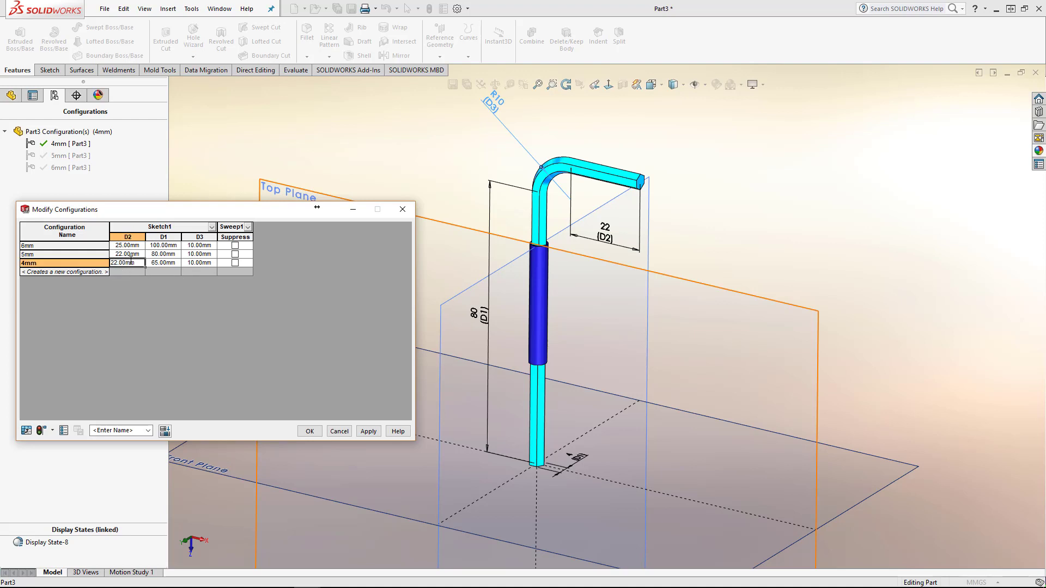
{"action": "left_click_drag", "start_coordinate": [140, 263], "coordinate": [121, 265]}
{"action": "left_click", "coordinate": [198, 263]}
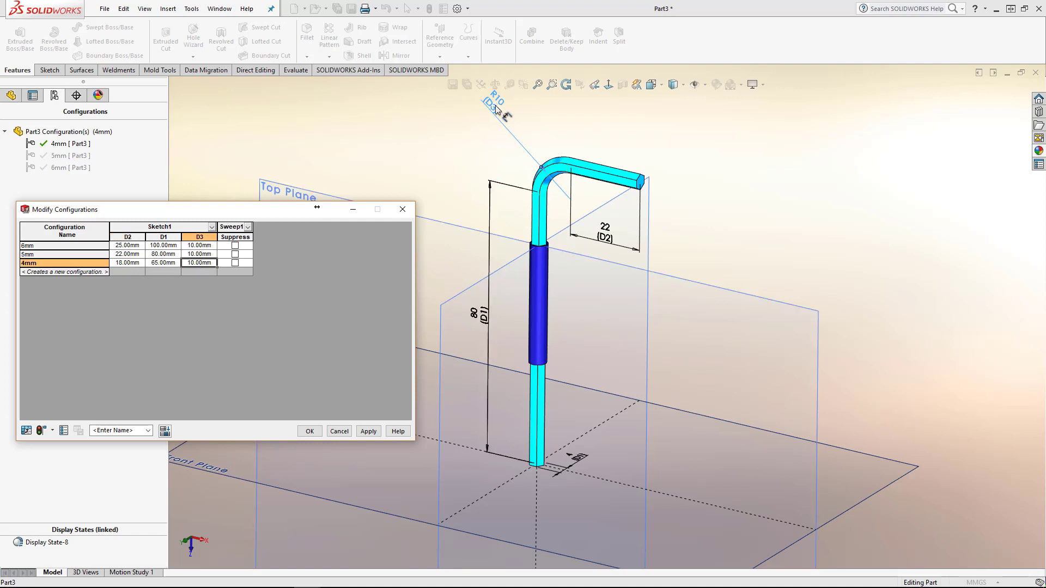
{"action": "left_click", "coordinate": [194, 262]}
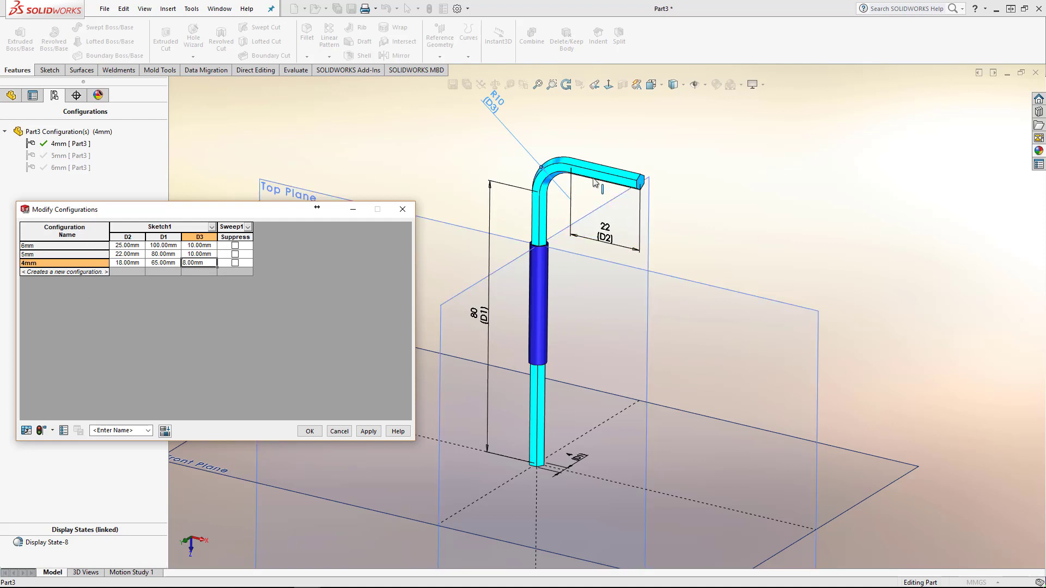
{"action": "left_click", "coordinate": [310, 431]}
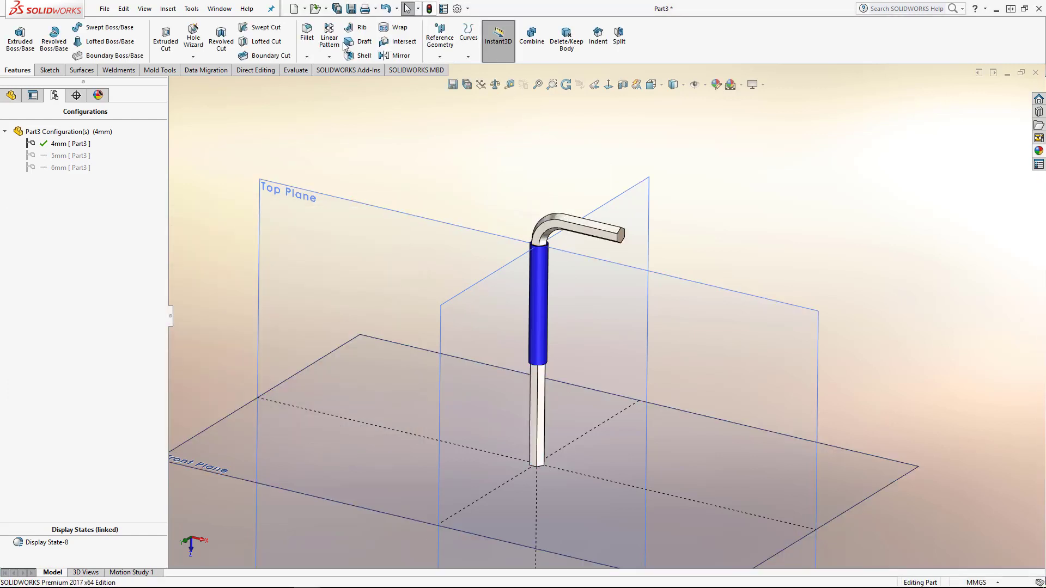
- Activate the 5mm and 6mm configurations in turn, rebuilding the part, to compare the hex key sizes
{"action": "double_click", "coordinate": [61, 157]}
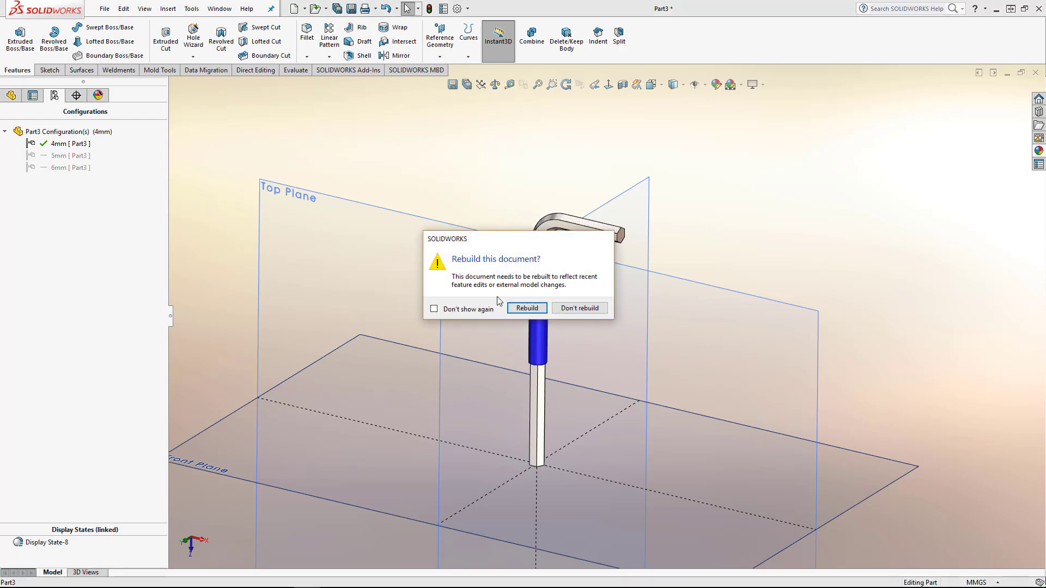
{"action": "left_click", "coordinate": [527, 308]}
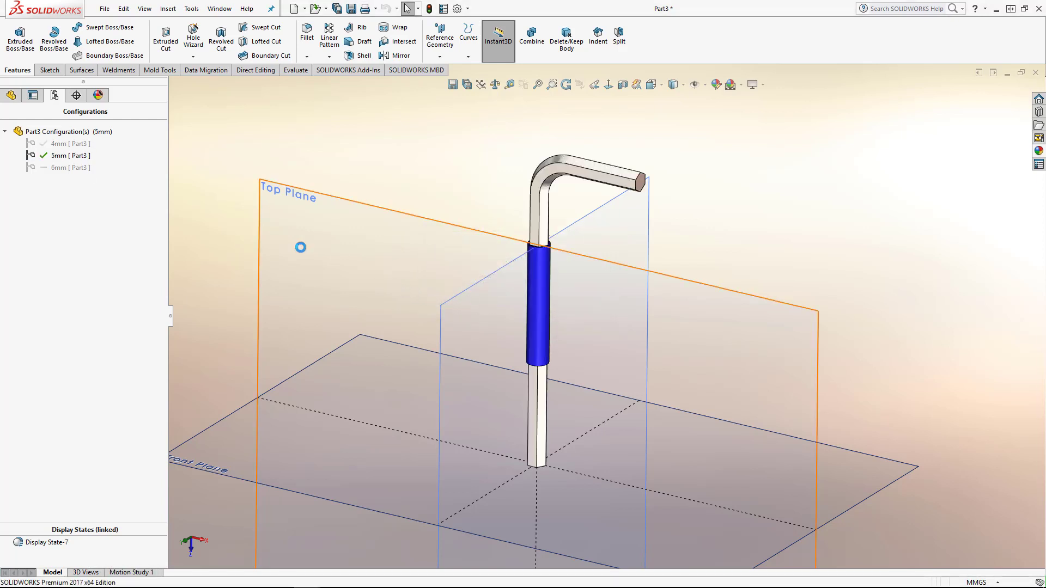
{"action": "double_click", "coordinate": [70, 166]}
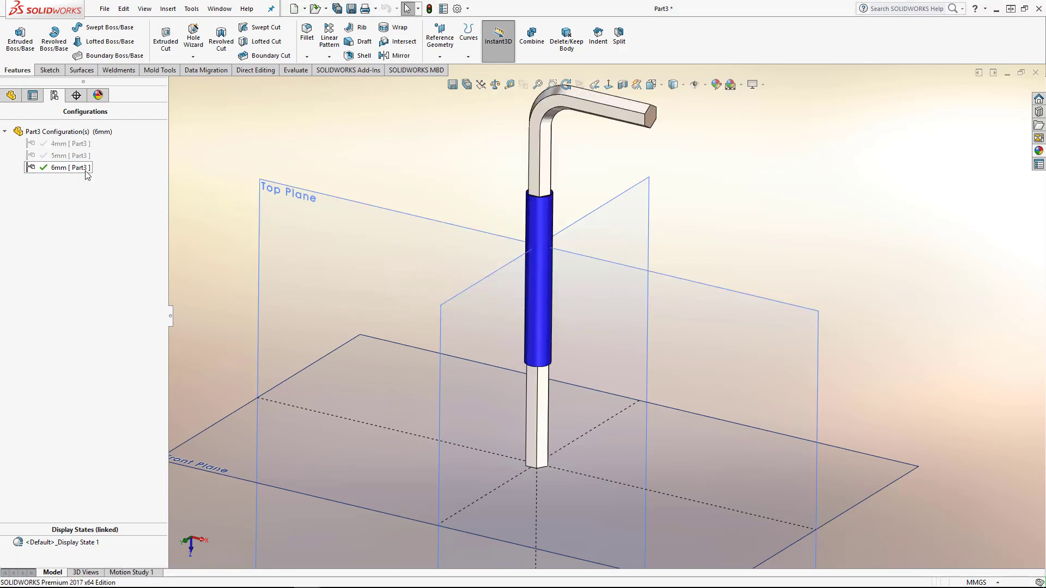
{"action": "scroll", "coordinate": [628, 230], "scroll_direction": "up", "scroll_amount": 2}
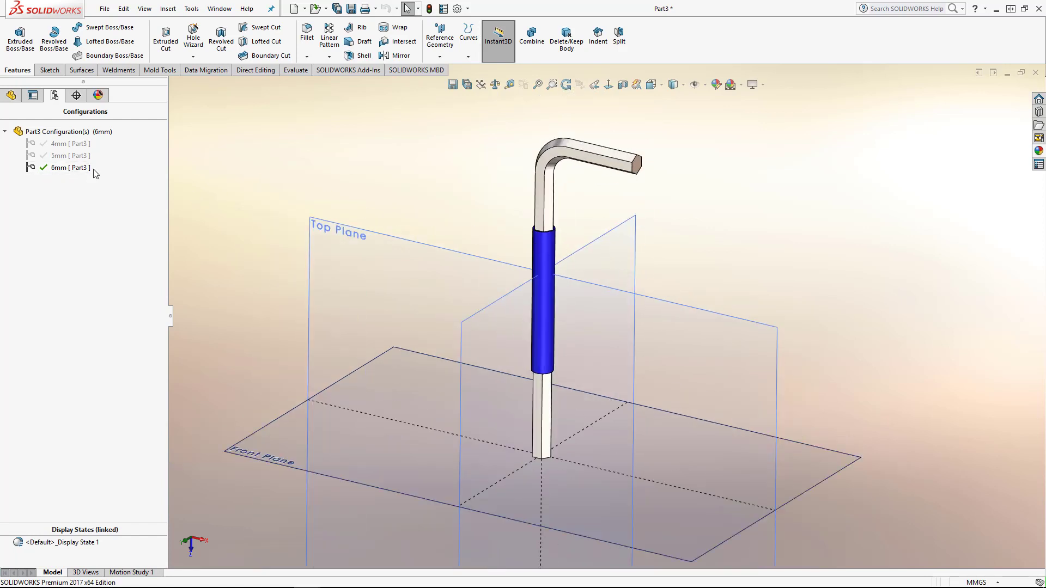
{"action": "double_click", "coordinate": [65, 156]}
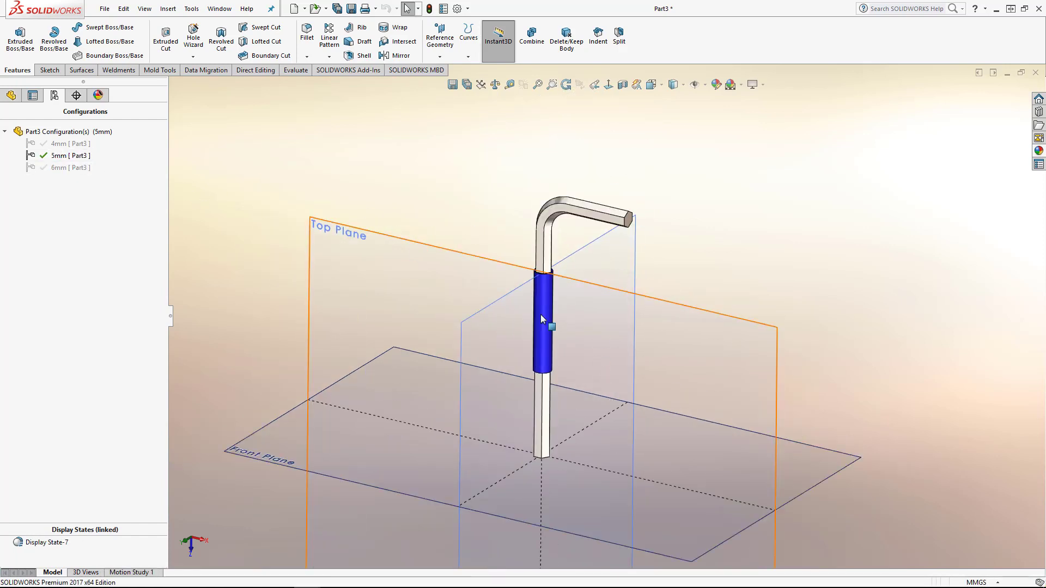
- Activate the 4mm configuration and set the blue sleeve's extrusion length to 28 mm for this configuration only, rebuilding the part
{"action": "double_click", "coordinate": [70, 144]}
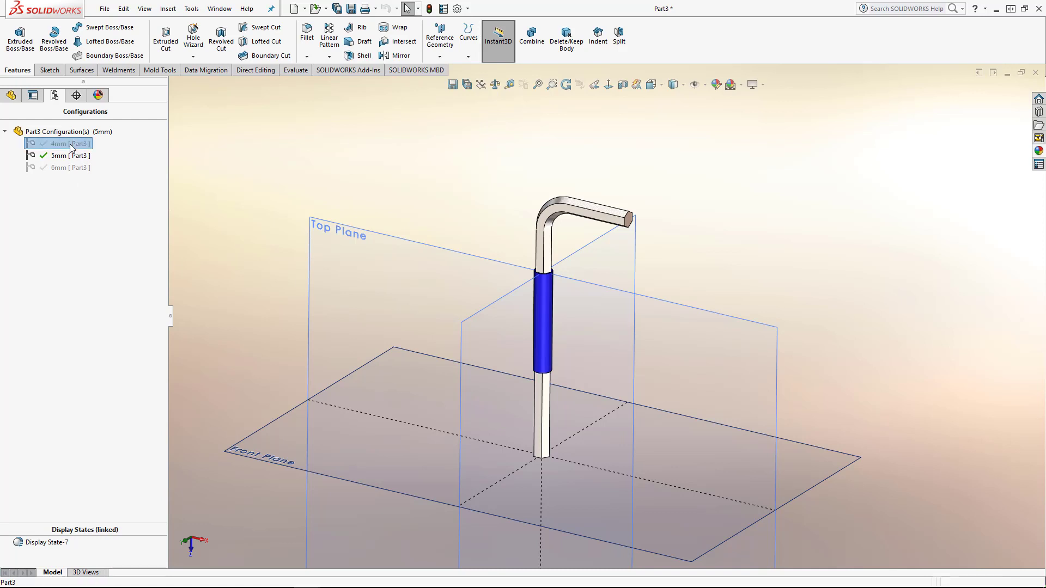
{"action": "double_click", "coordinate": [544, 295]}
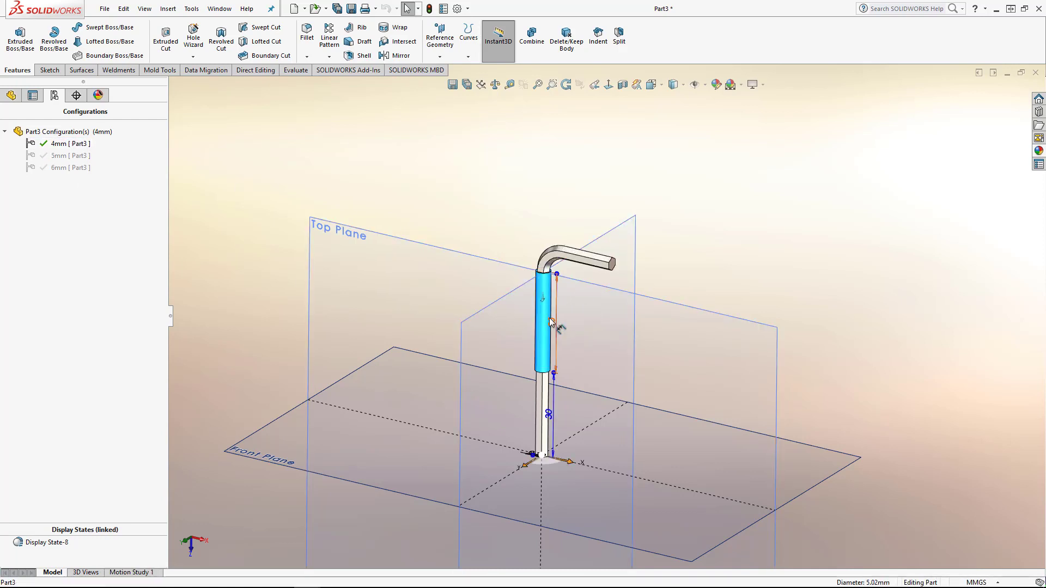
{"action": "left_click", "coordinate": [551, 322]}
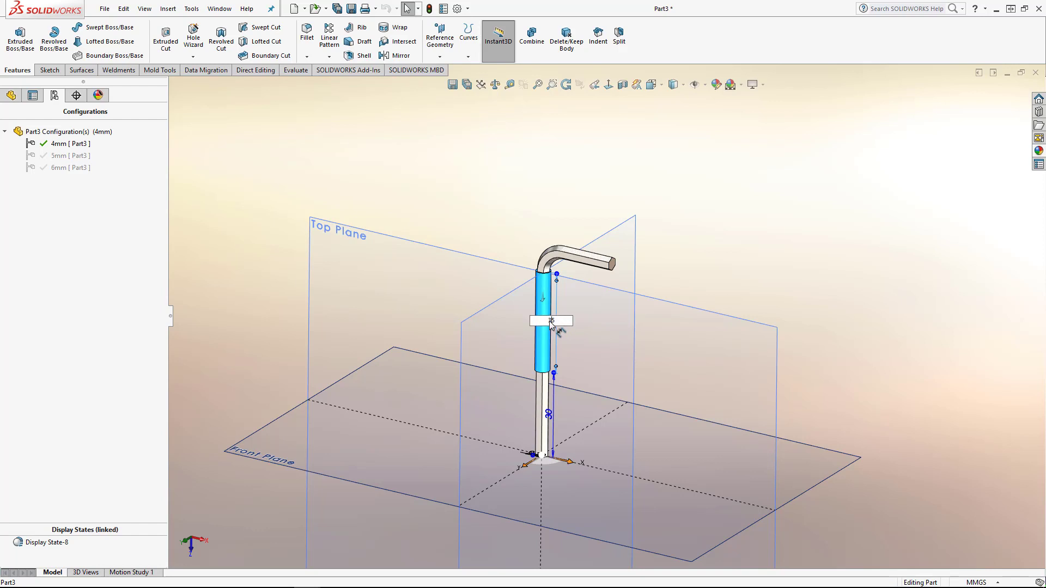
{"action": "key", "text": "Escape"}
{"action": "double_click", "coordinate": [554, 324]}
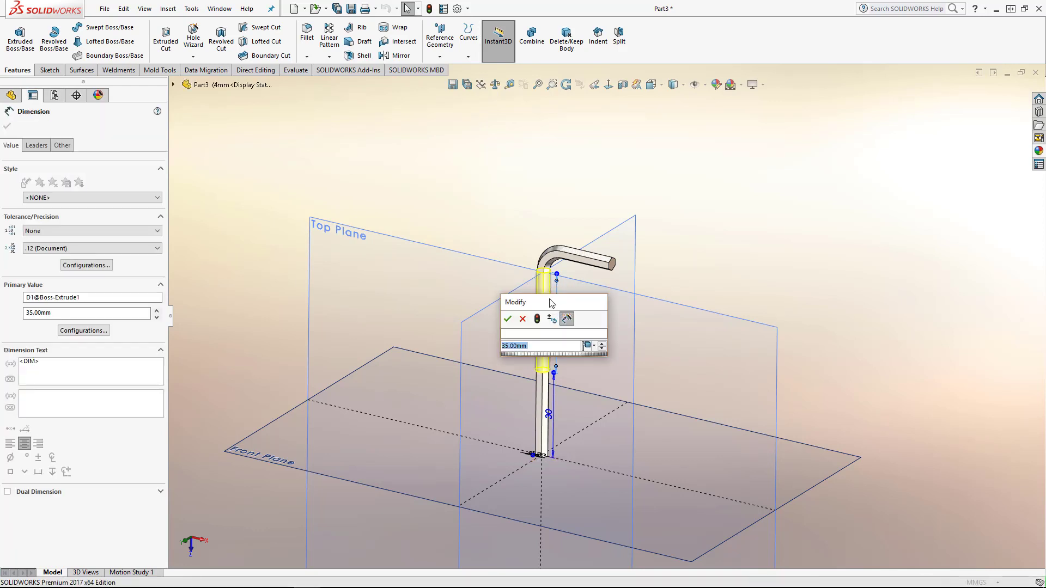
{"action": "left_click_drag", "start_coordinate": [556, 304], "coordinate": [733, 301]}
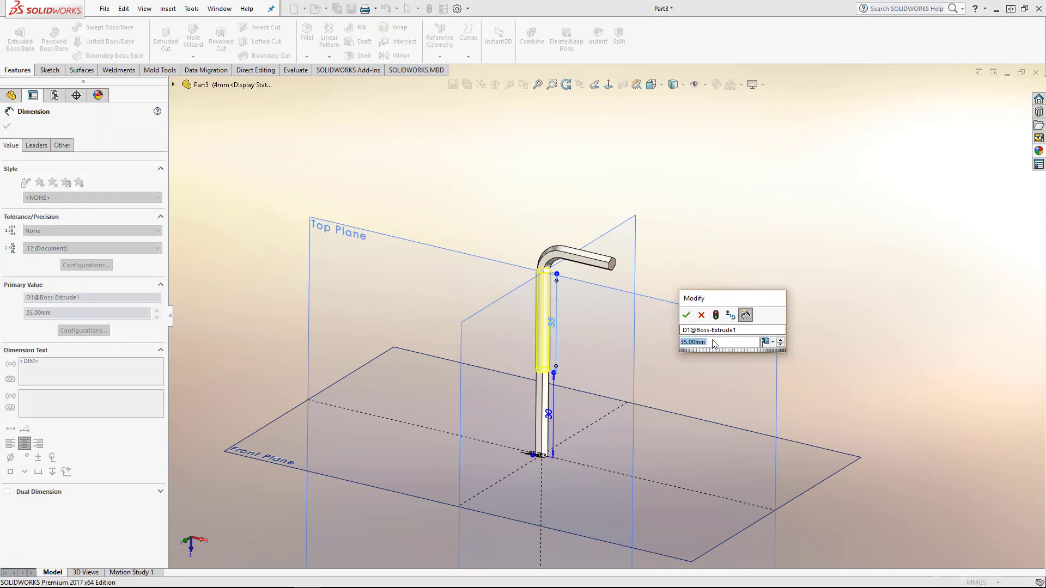
{"action": "type", "text": "28"}
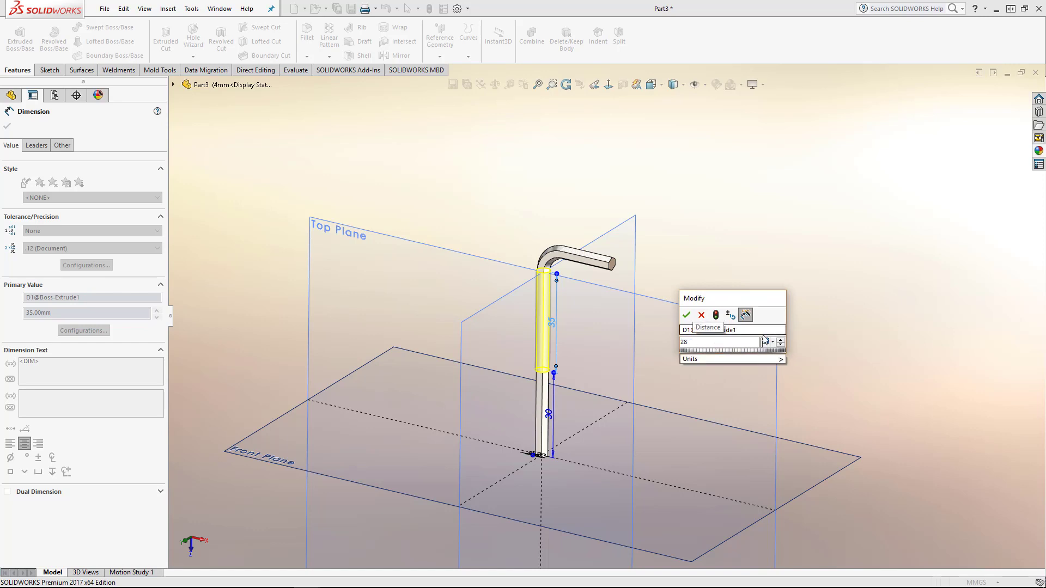
{"action": "left_click", "coordinate": [766, 341]}
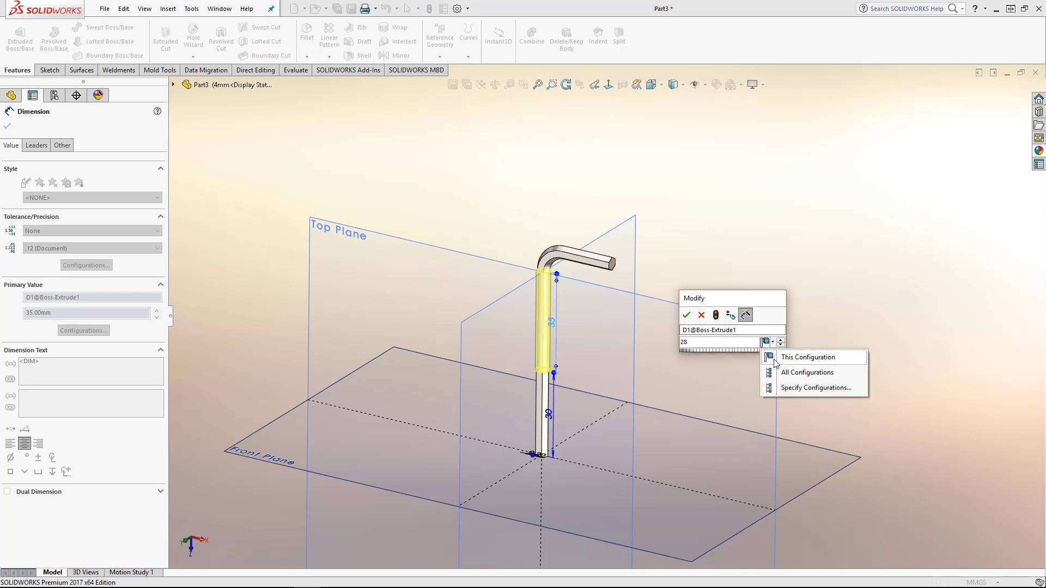
{"action": "left_click", "coordinate": [782, 360]}
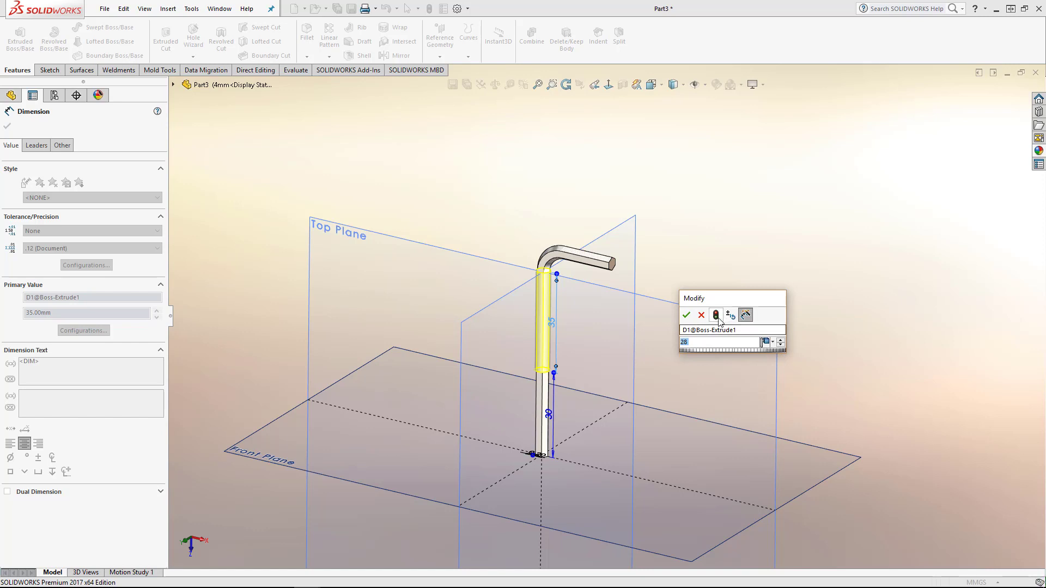
{"action": "left_click", "coordinate": [715, 316]}
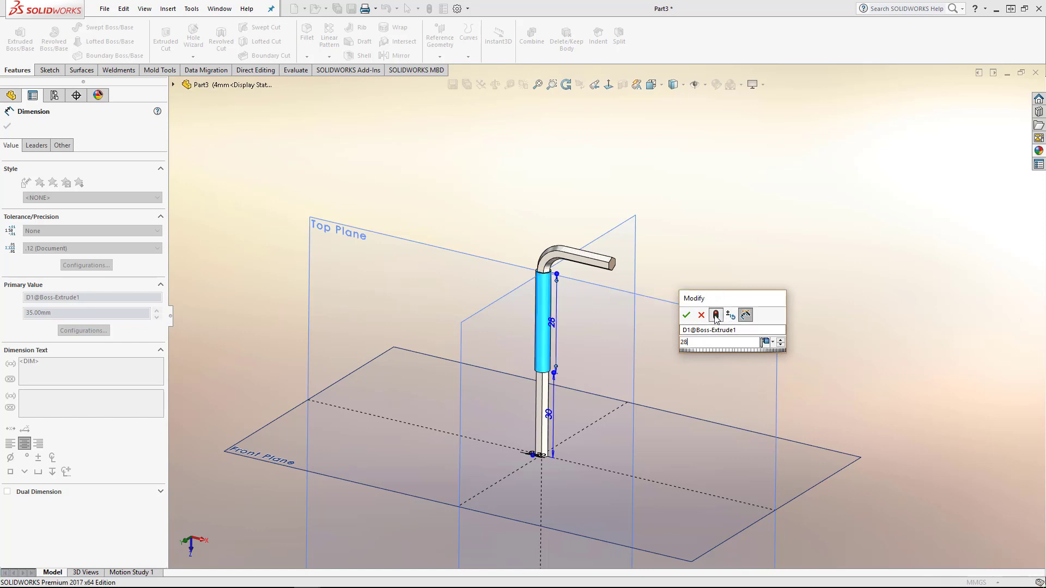
{"action": "left_click", "coordinate": [686, 316]}
{"action": "left_click", "coordinate": [723, 254]}
- Cycle through the configurations to check the sleeve lengths, ending on the 4mm hex key
{"action": "double_click", "coordinate": [59, 156]}
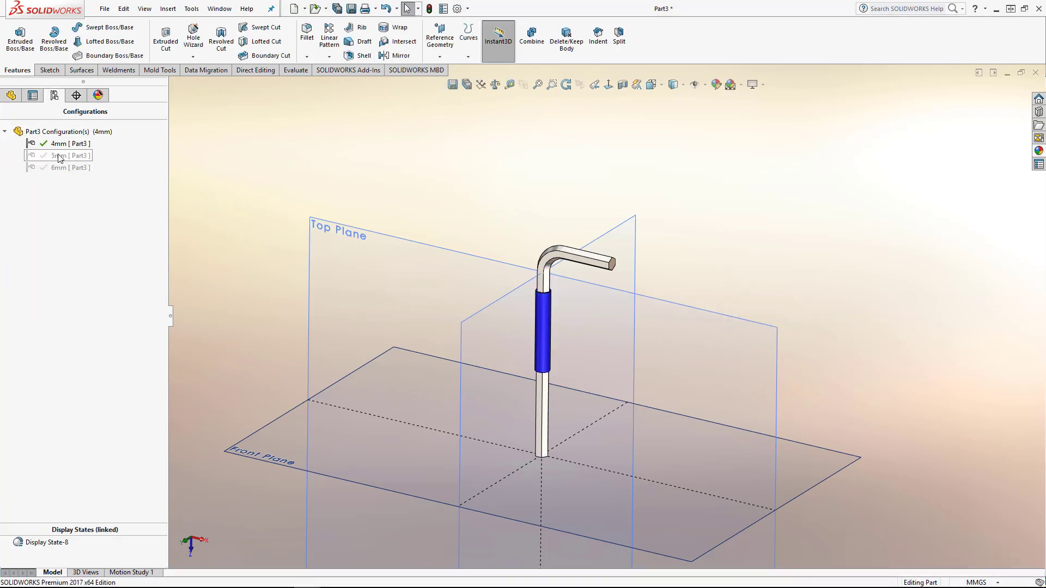
{"action": "double_click", "coordinate": [64, 168]}
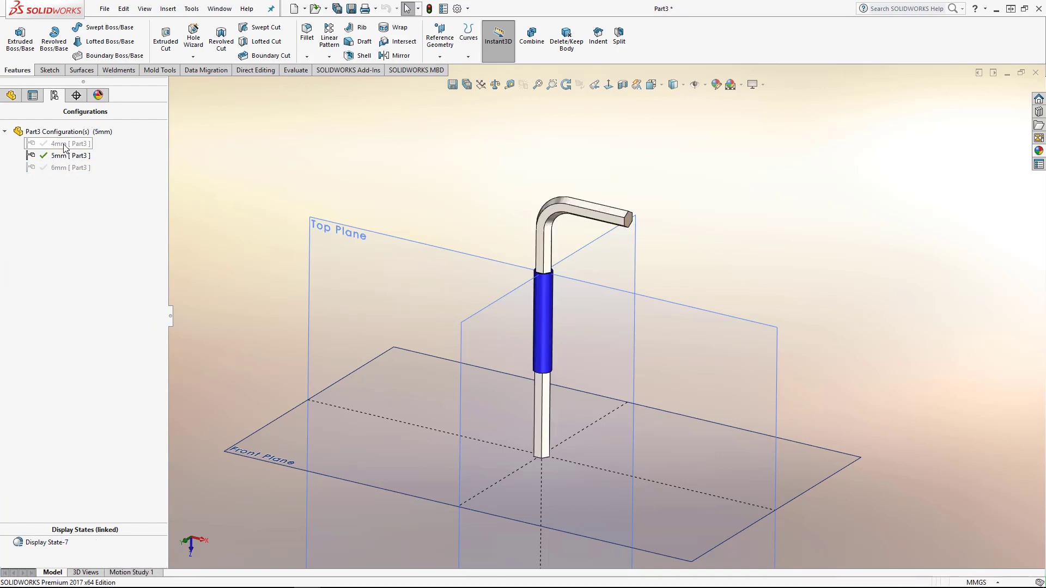
{"action": "double_click", "coordinate": [63, 144]}
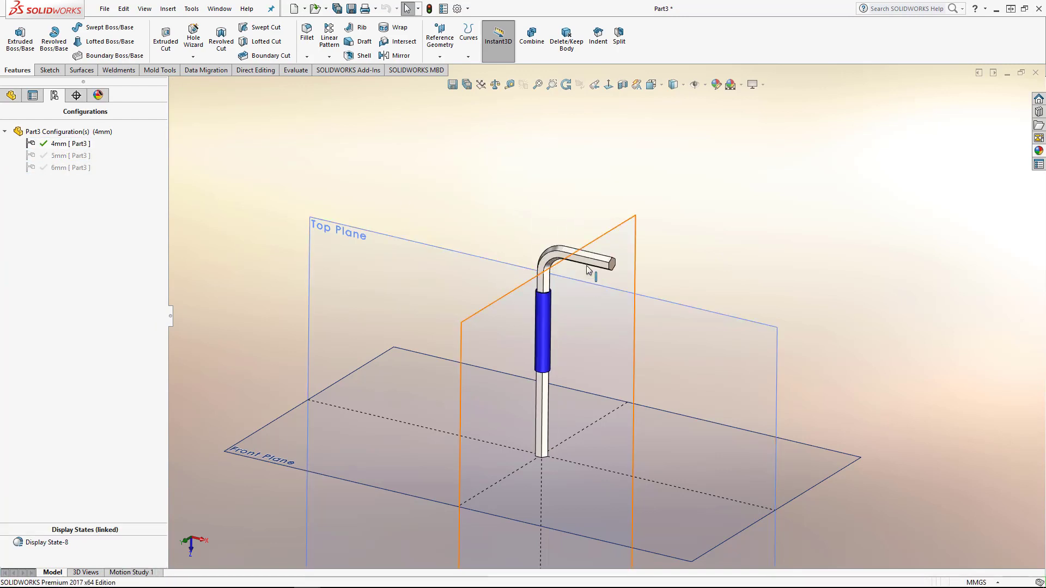
{"action": "middle_click_drag", "start_coordinate": [518, 259], "coordinate": [502, 246]}
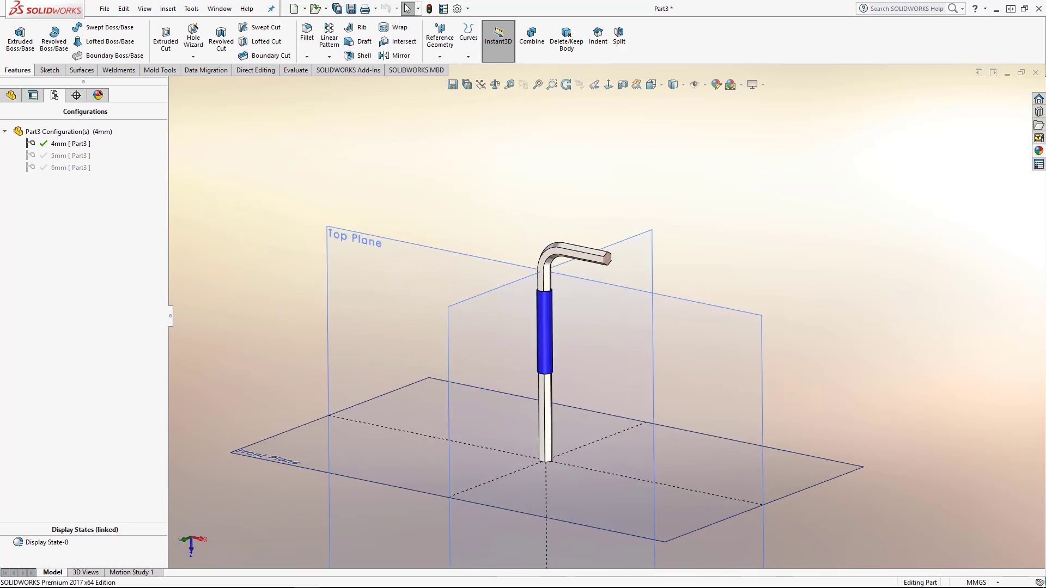